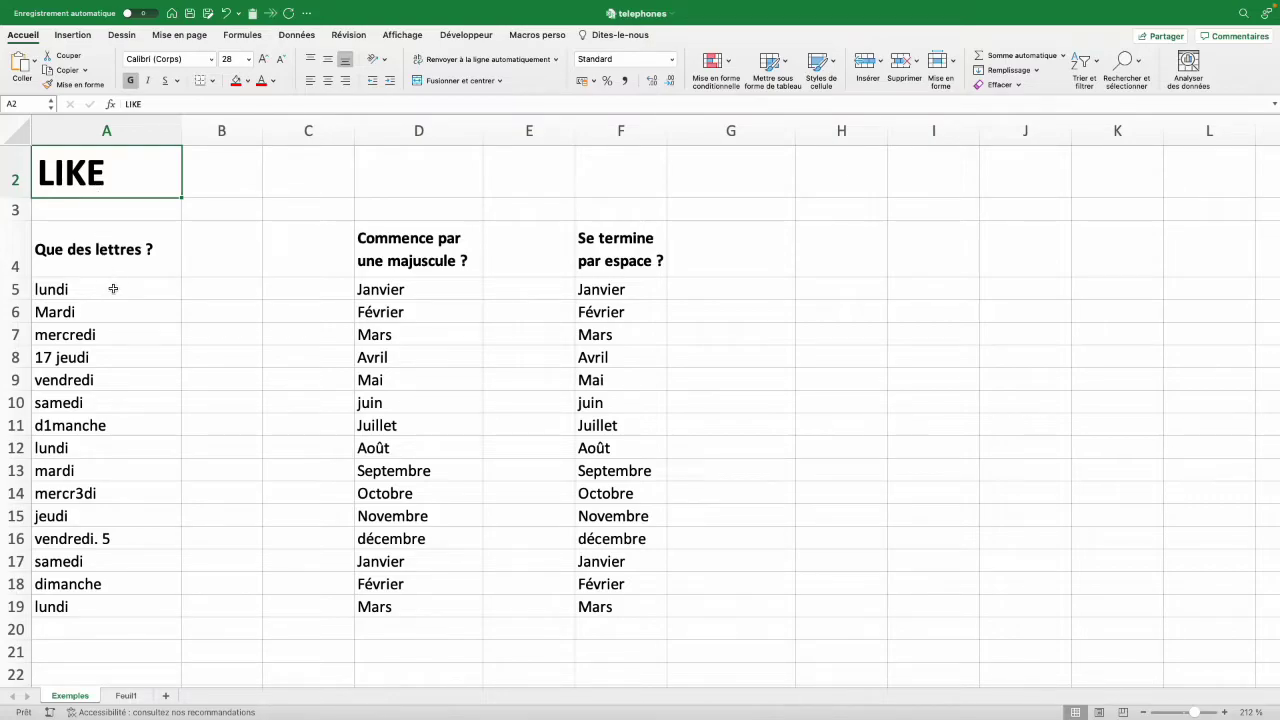
- Run the FILTRER macro on A5:A19 so 17 jeudi, d1manche, mercr3di and vendredi. 5 turn red
{"action": "left_click_drag", "start_coordinate": [113, 289], "coordinate": [88, 599]}
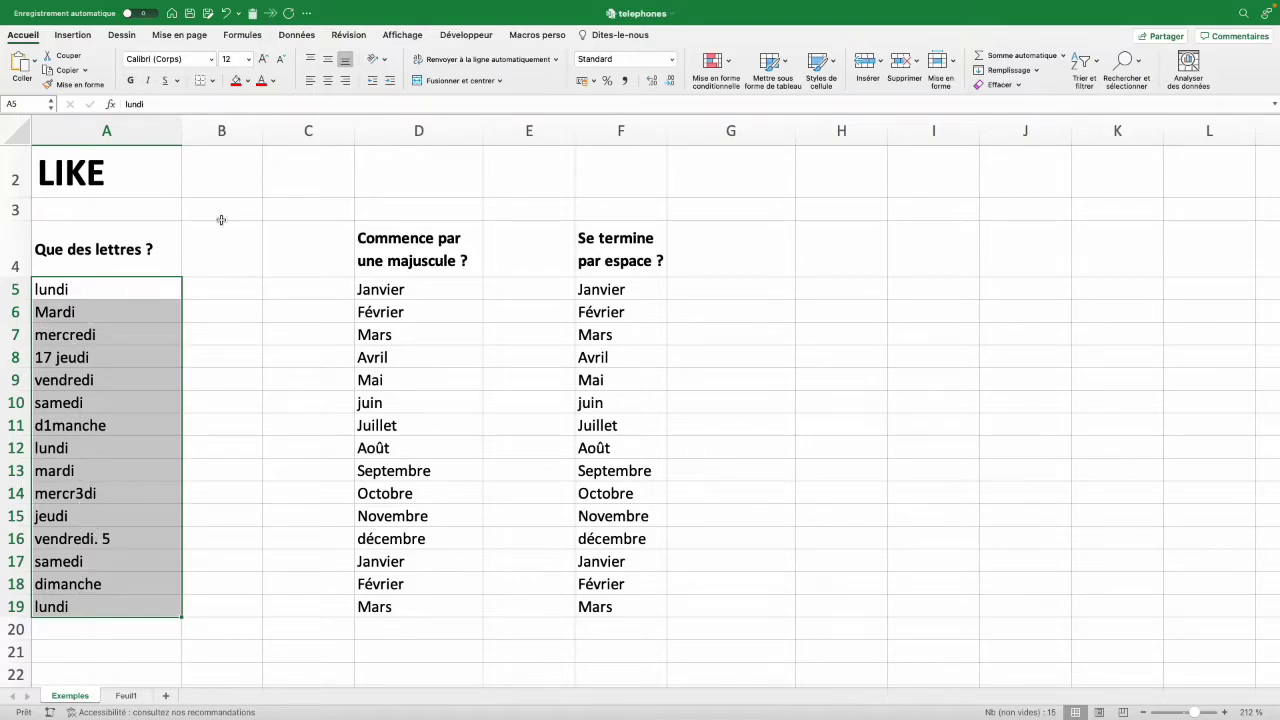
{"action": "left_click", "coordinate": [452, 36]}
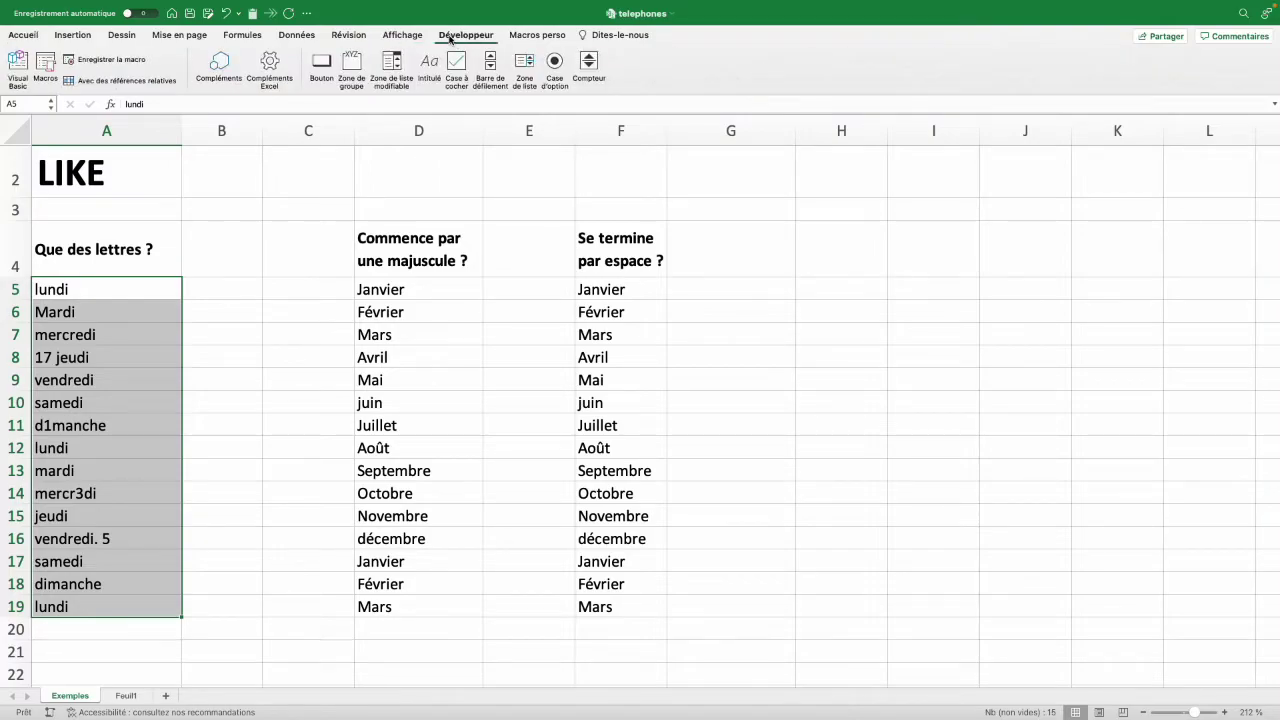
{"action": "left_click", "coordinate": [45, 65]}
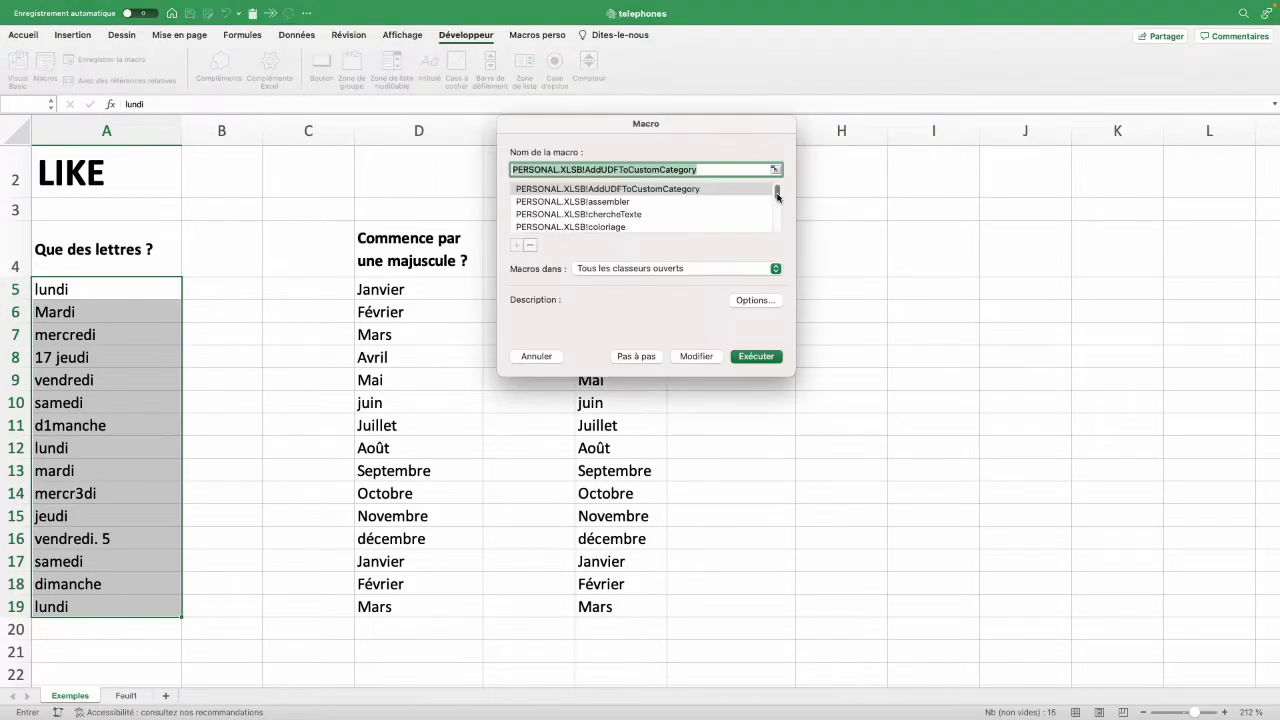
{"action": "left_click_drag", "start_coordinate": [777, 196], "coordinate": [777, 222]}
{"action": "left_click", "coordinate": [700, 200]}
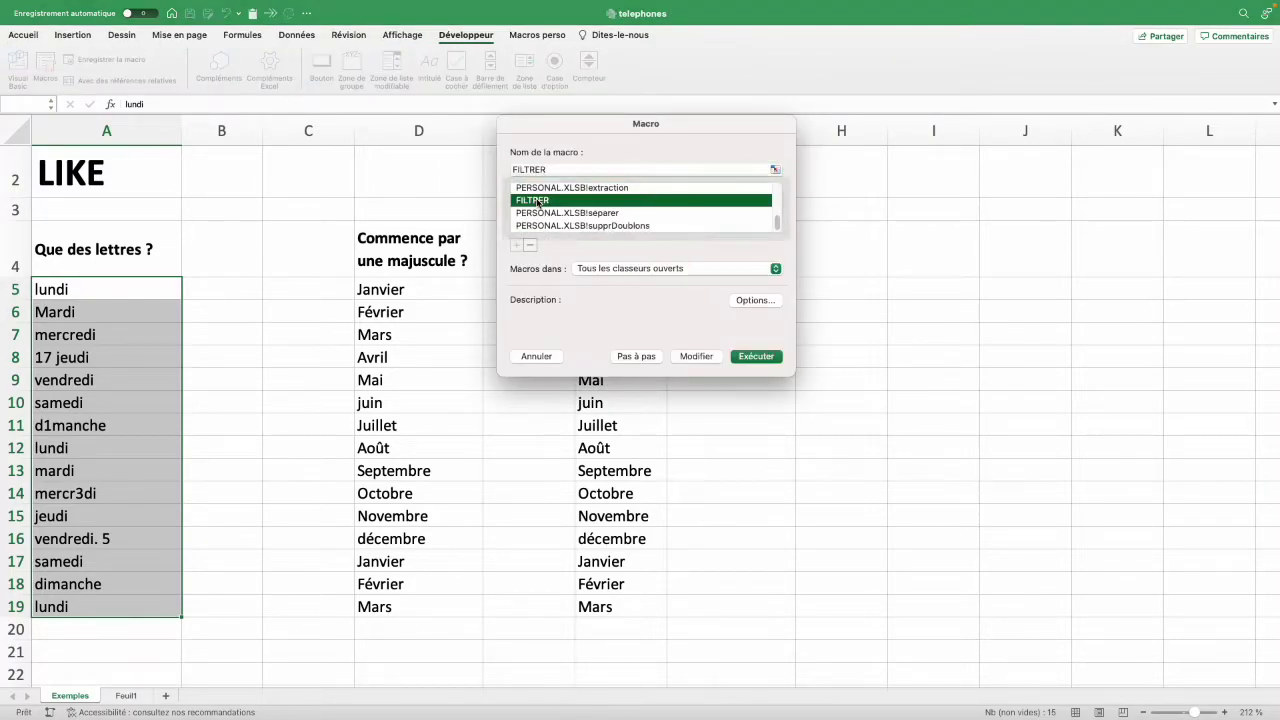
{"action": "left_click", "coordinate": [755, 357]}
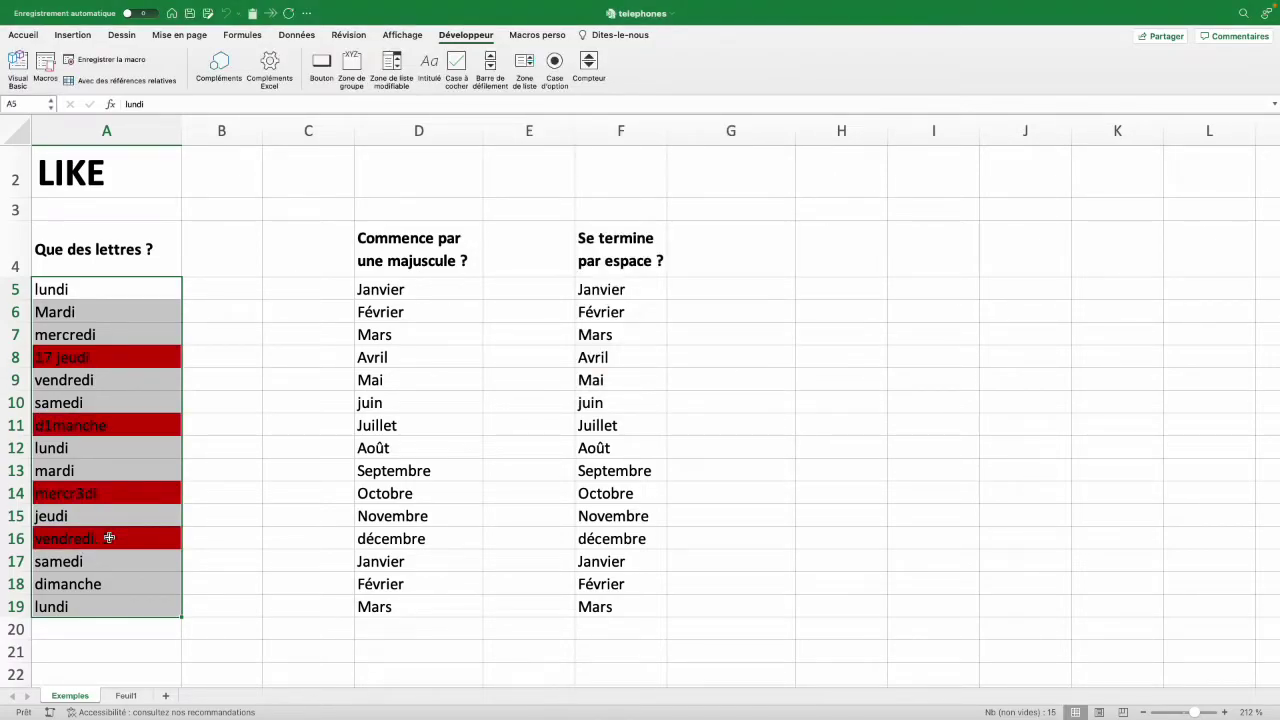
- Enter the formula =CHIFFRES(A5) in cell B5
{"action": "key", "text": "Right"}
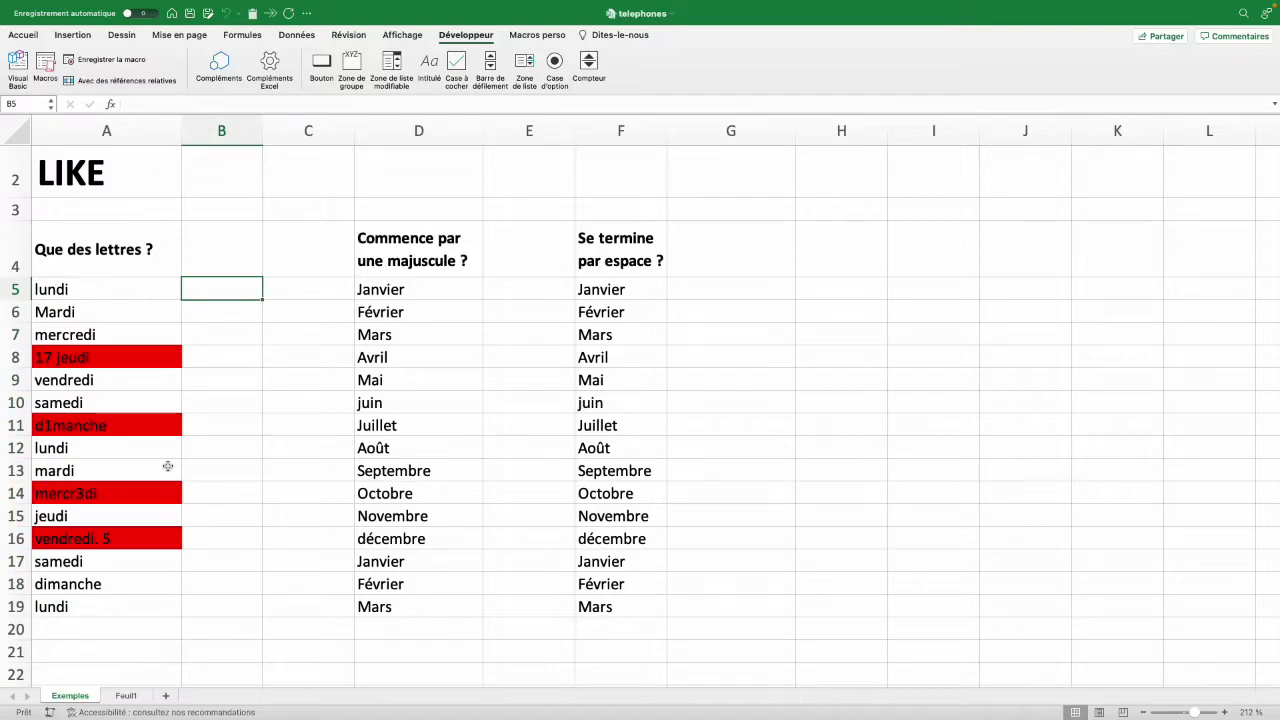
{"action": "type", "text": "=c"}
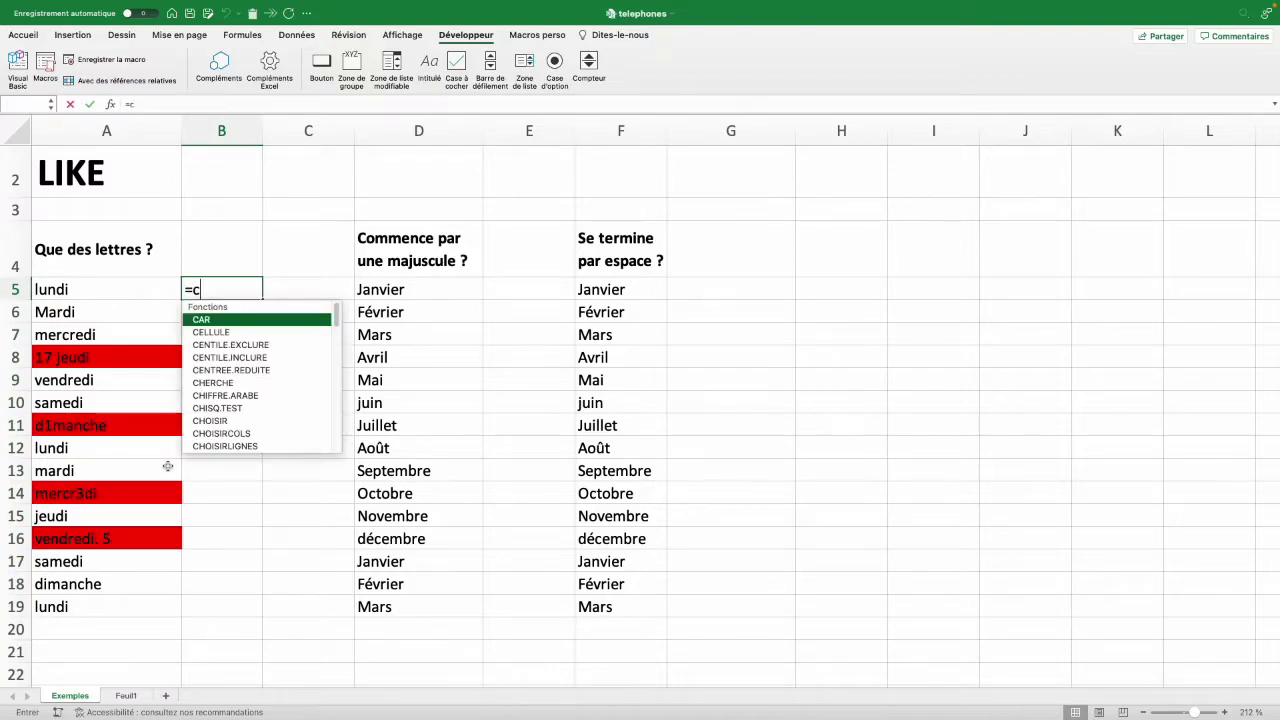
{"action": "type", "text": "hi"}
{"action": "key", "text": "Down"}
{"action": "key", "text": "Up"}
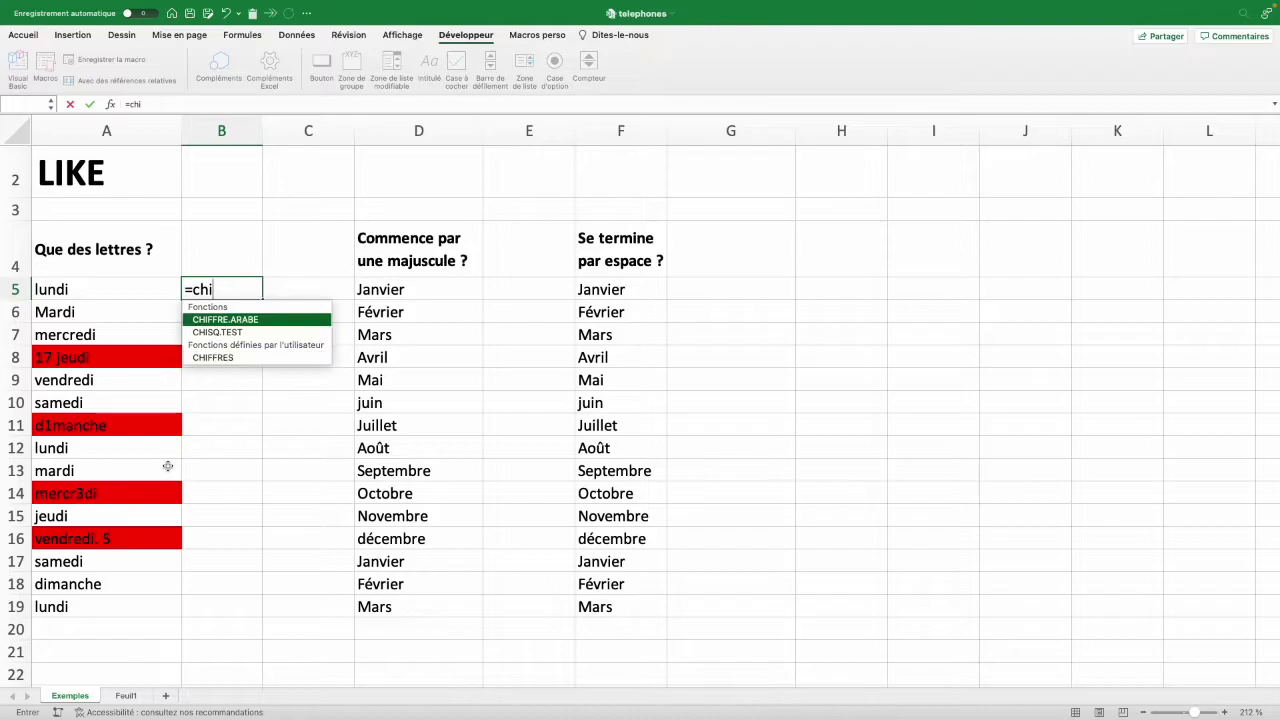
{"action": "key", "text": "Up"}
{"action": "key", "text": "Tab"}
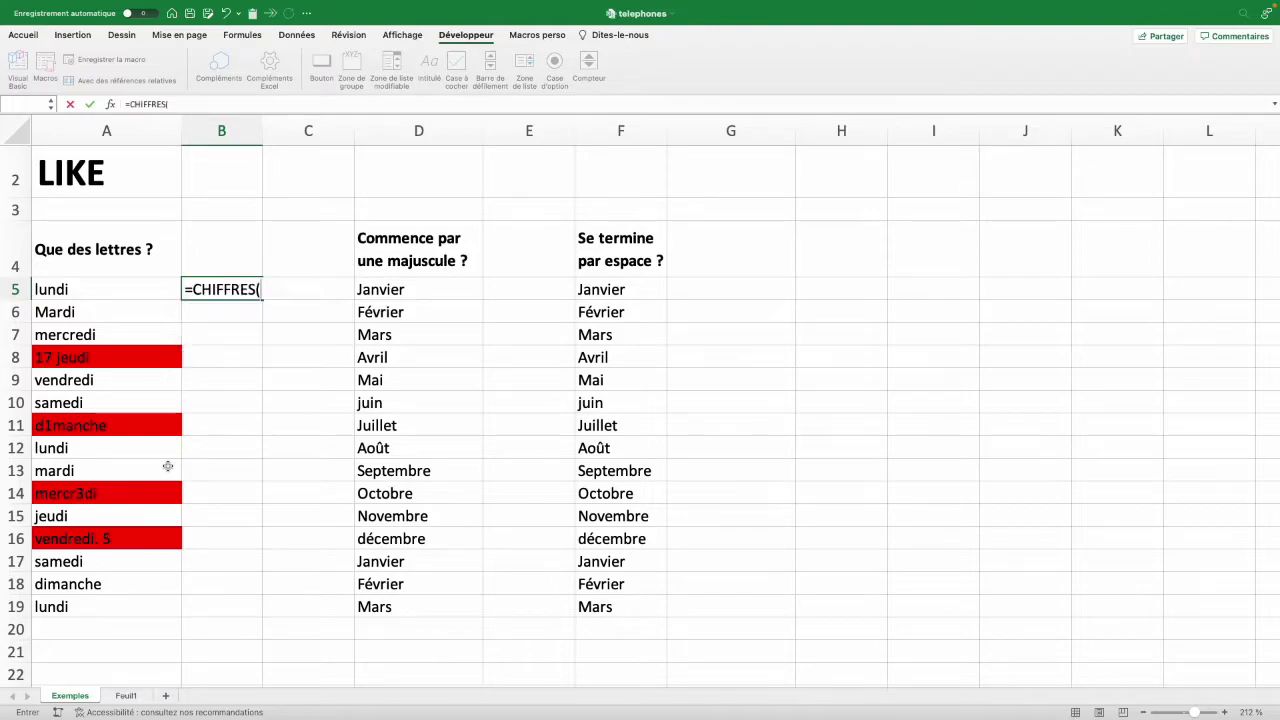
{"action": "left_click", "coordinate": [79, 288]}
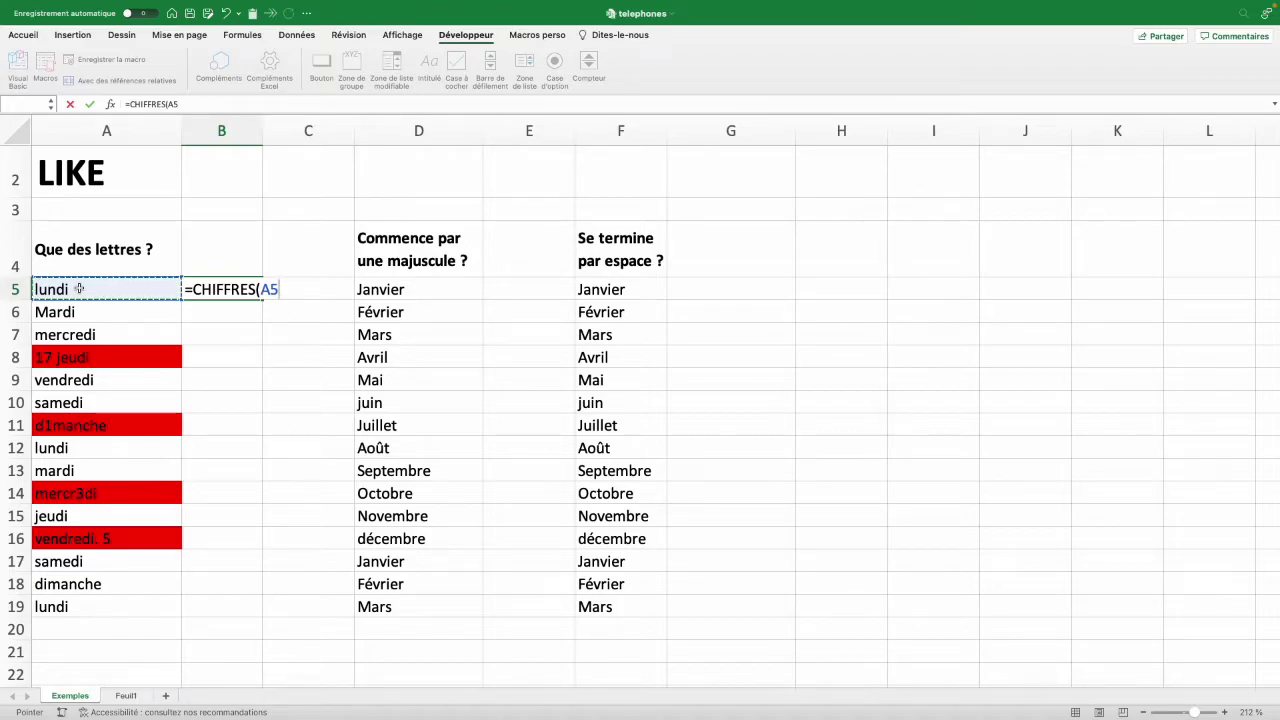
{"action": "key", "text": "Return"}
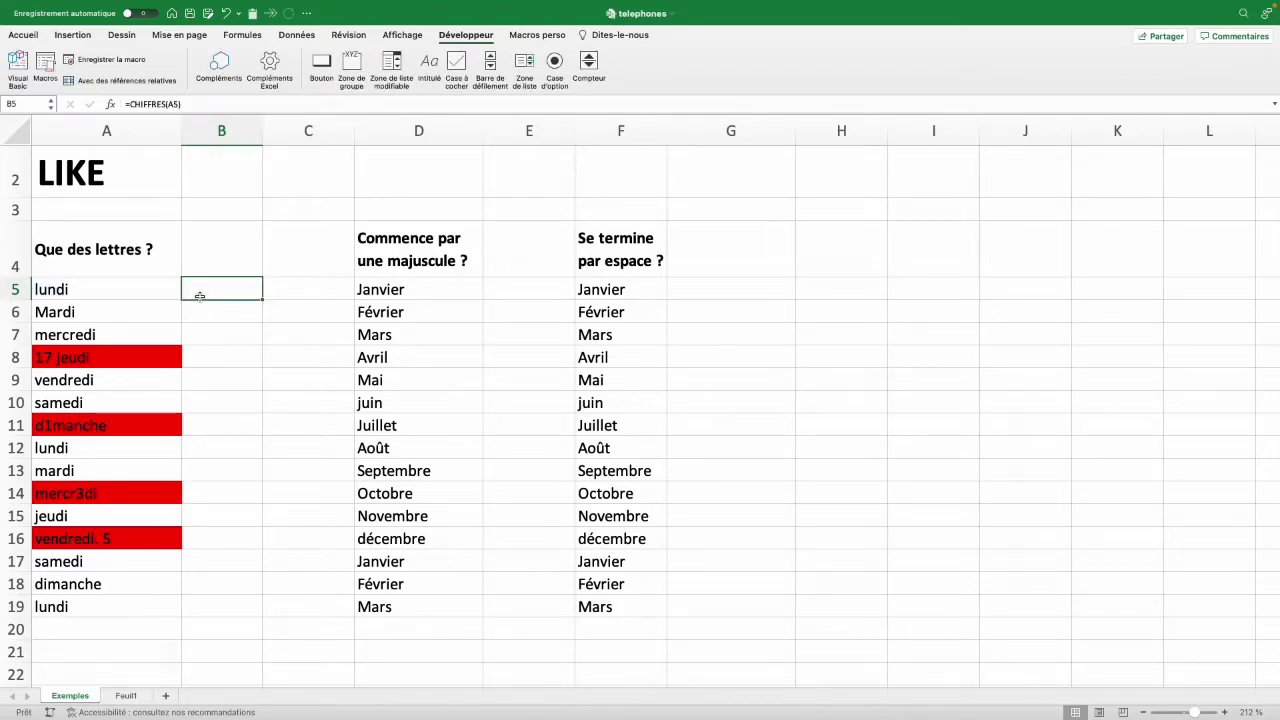
- Fill the formula down to B19, marking x beside rows 8, 11, 14 and 16
{"action": "double_click", "coordinate": [262, 298]}
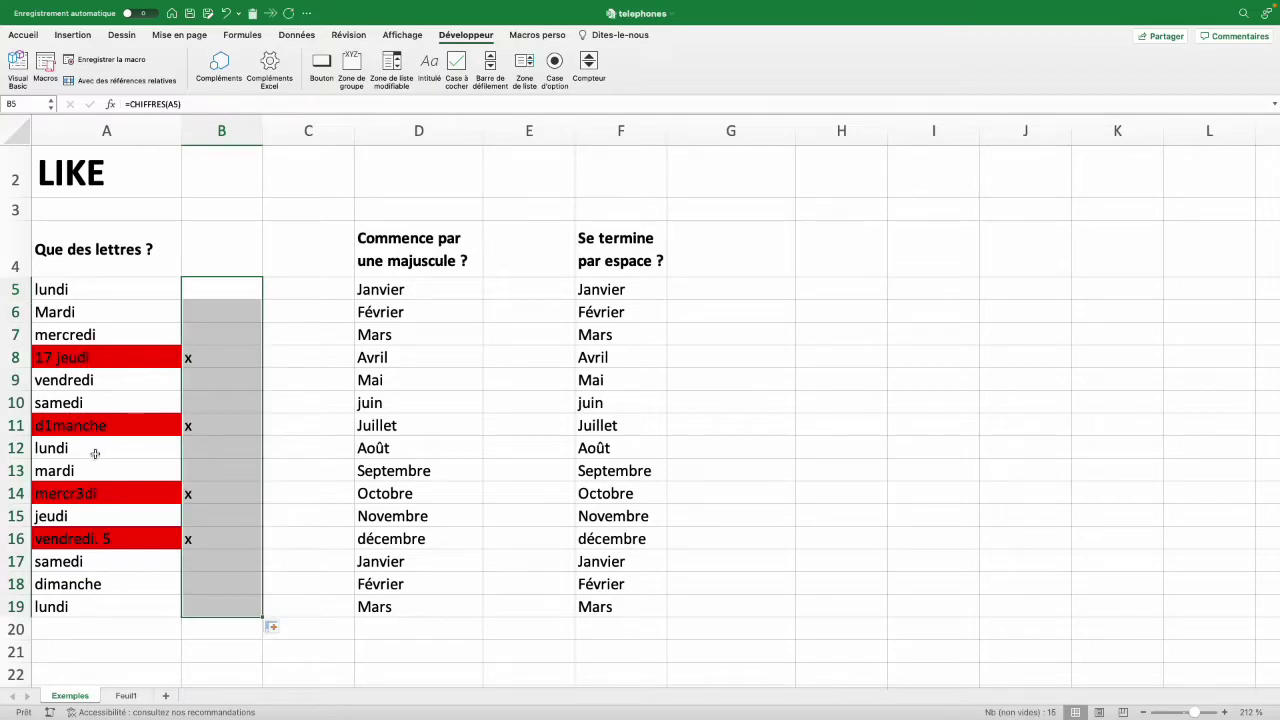
{"action": "key", "text": "Right"}
{"action": "key", "text": "Right"}
{"action": "key", "text": "Down"}
{"action": "key", "text": "Down"}
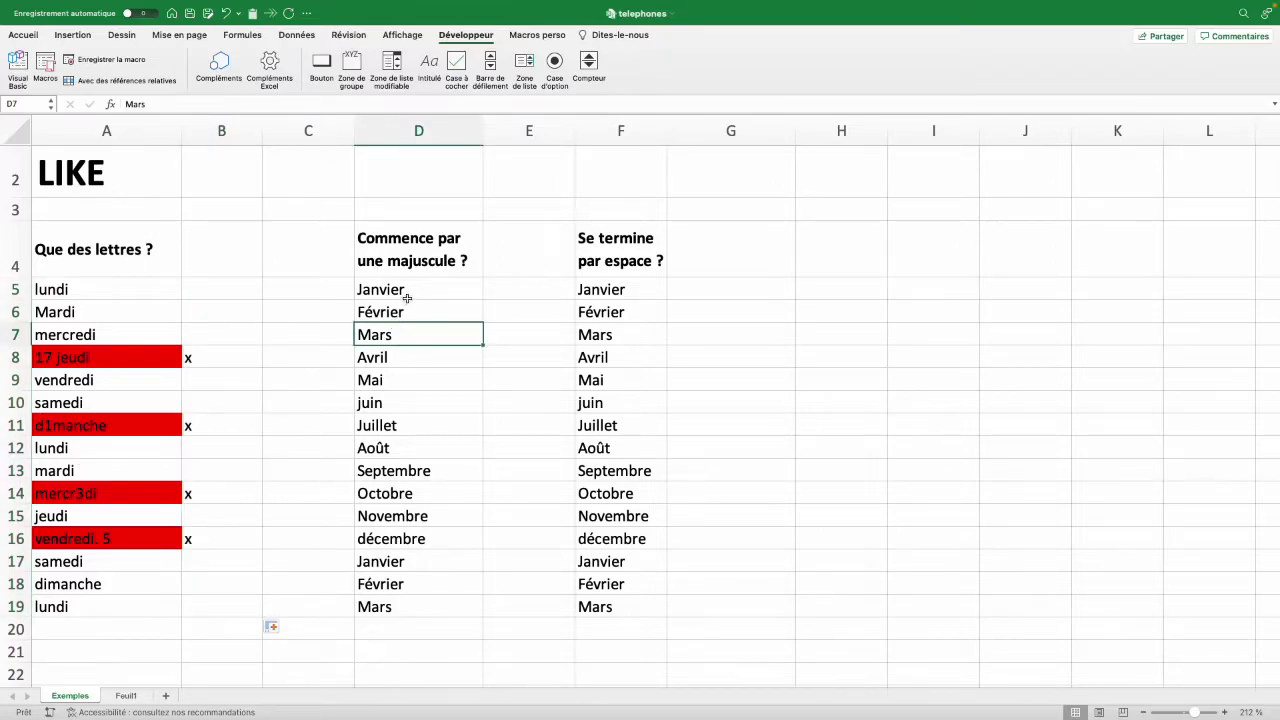
- Run FILTRER on the months in D5:D19 so juin and décembre turn red
{"action": "left_click_drag", "start_coordinate": [407, 298], "coordinate": [387, 607]}
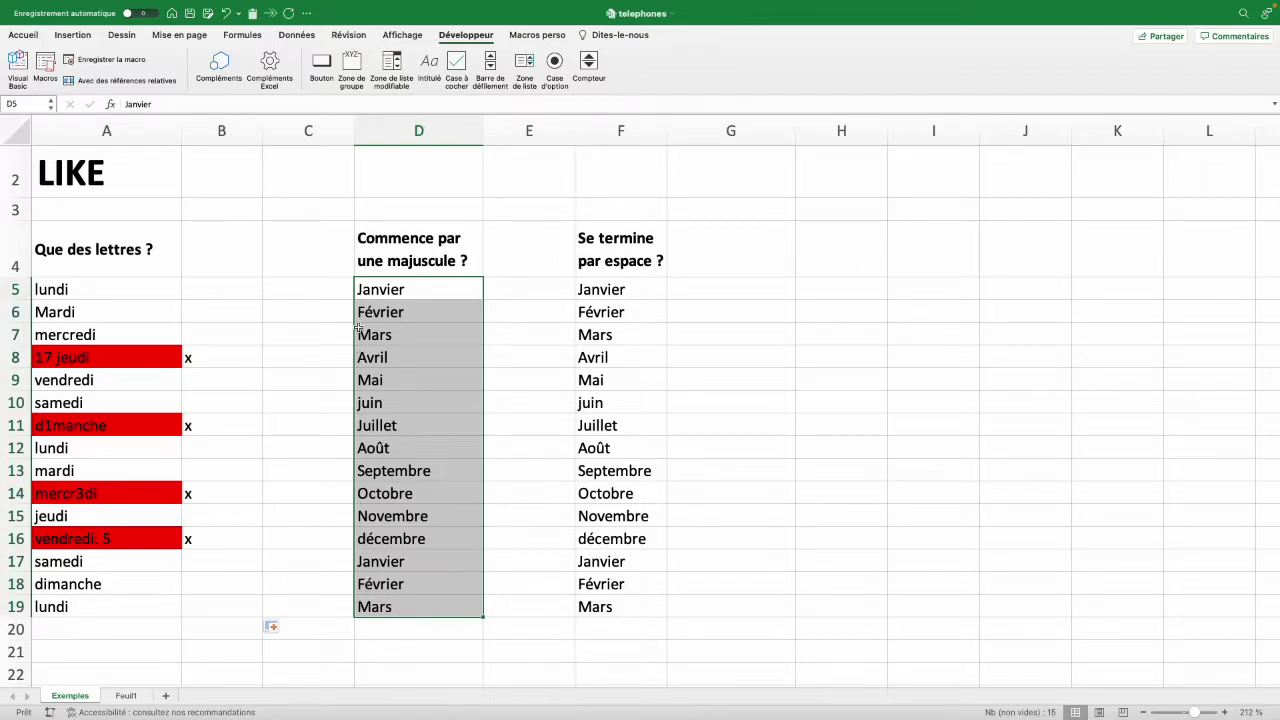
{"action": "left_click", "coordinate": [372, 402]}
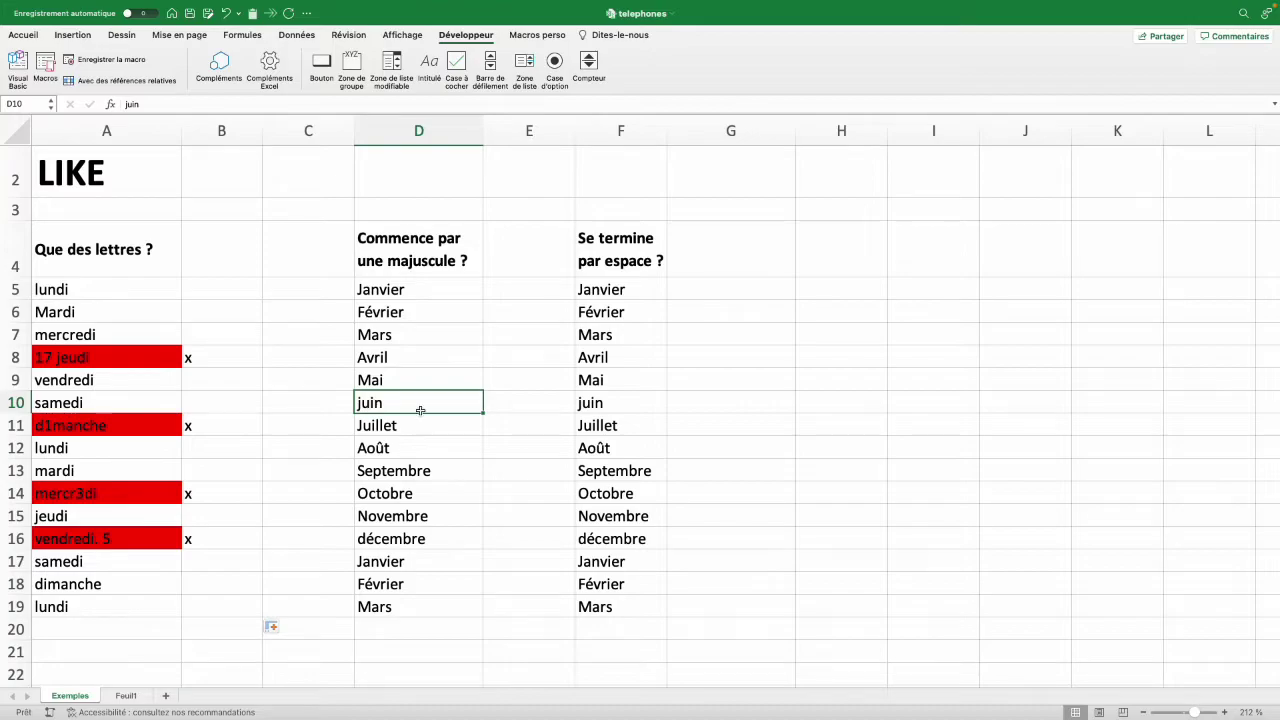
{"action": "left_click_drag", "start_coordinate": [405, 292], "coordinate": [399, 608]}
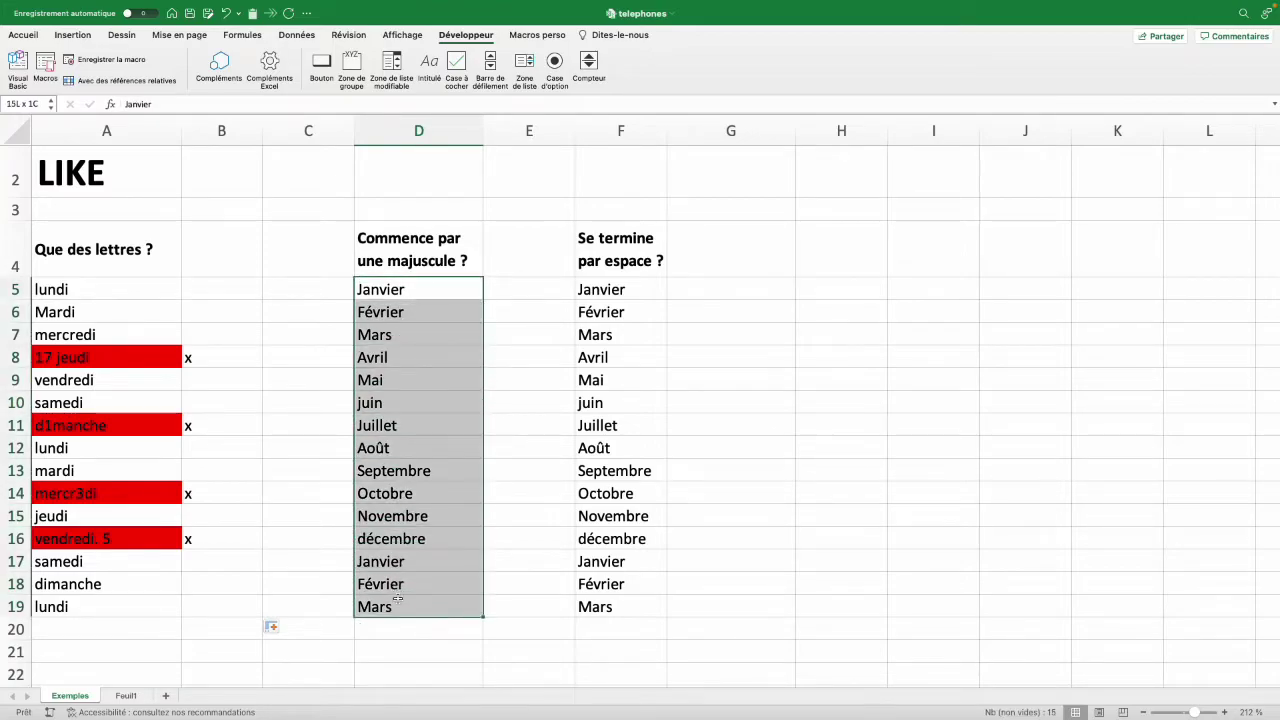
{"action": "left_click", "coordinate": [45, 72]}
{"action": "left_click", "coordinate": [545, 201]}
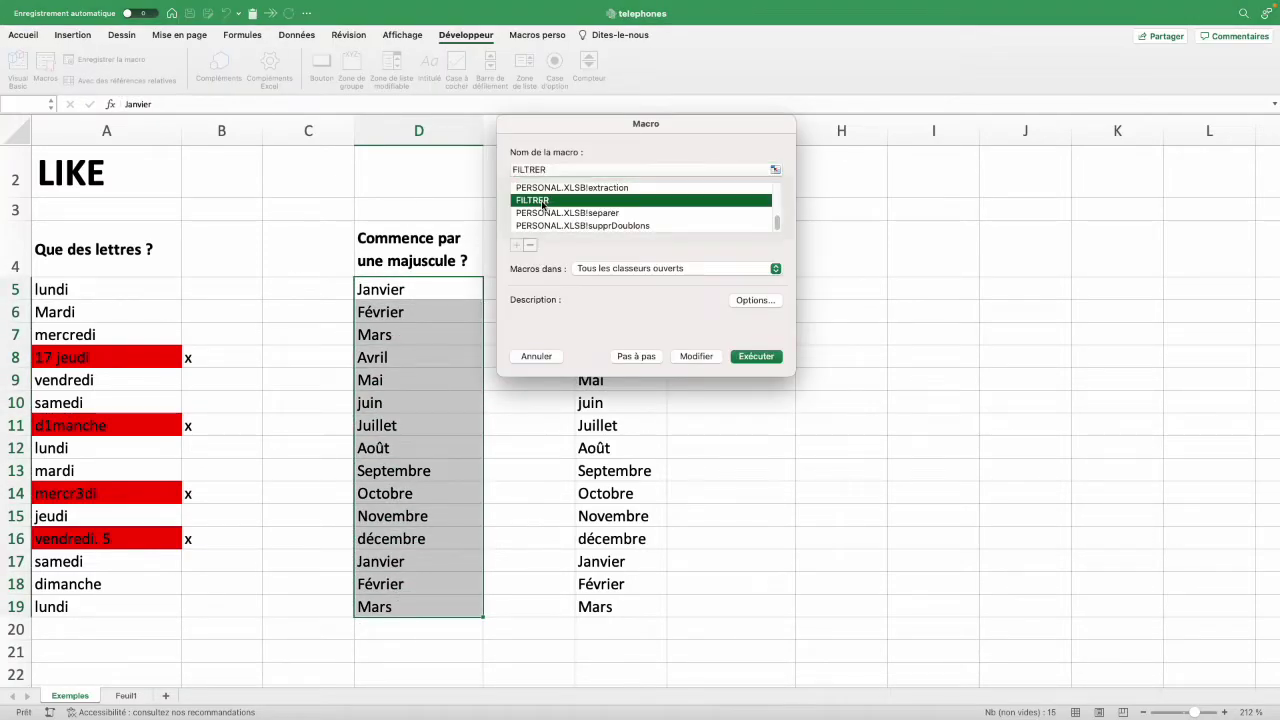
{"action": "left_click", "coordinate": [760, 361]}
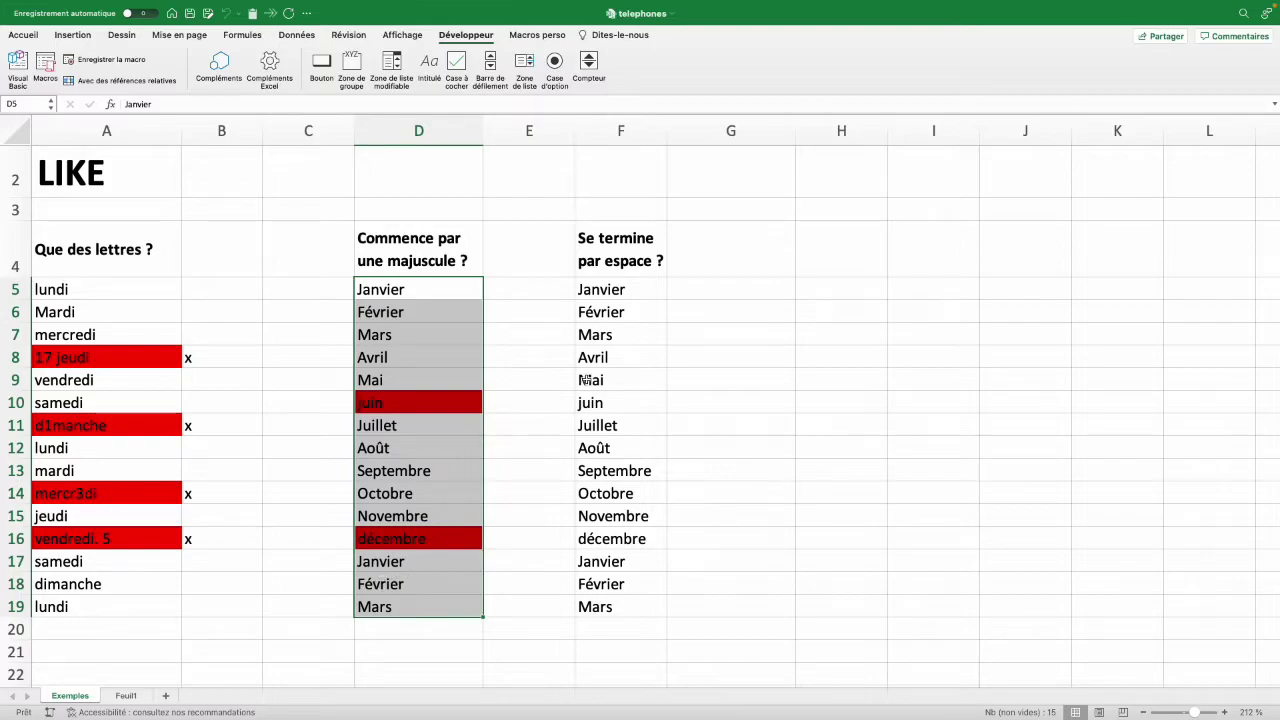
{"action": "left_click", "coordinate": [625, 290]}
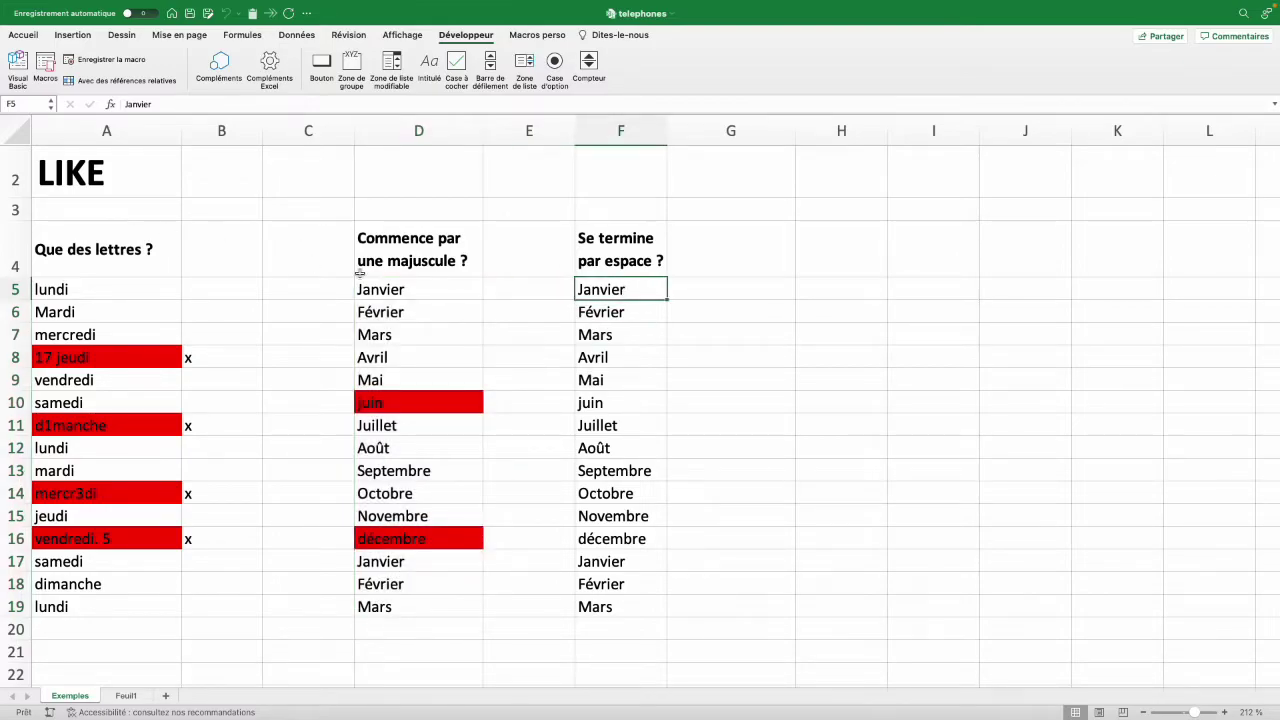
- Run FILTRER on months F5:F19, checking the Mai and Octobre entries for trailing spaces
{"action": "left_click_drag", "start_coordinate": [620, 296], "coordinate": [619, 604]}
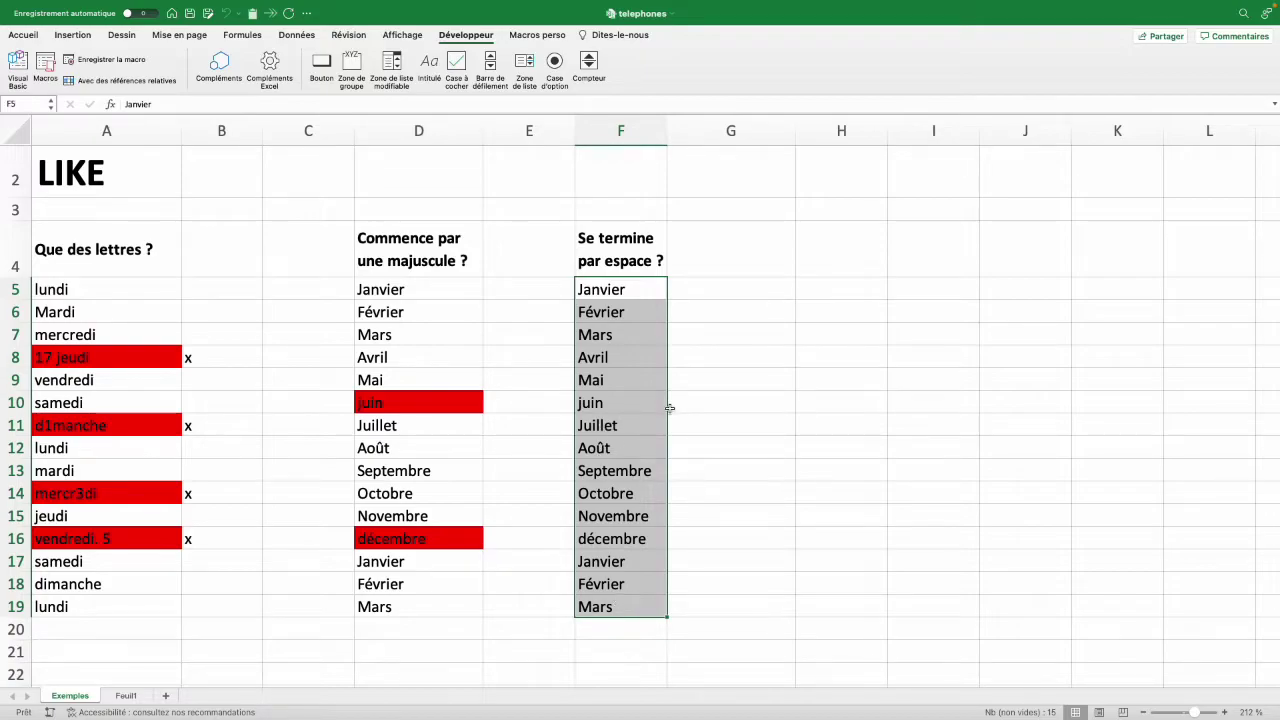
{"action": "double_click", "coordinate": [610, 382]}
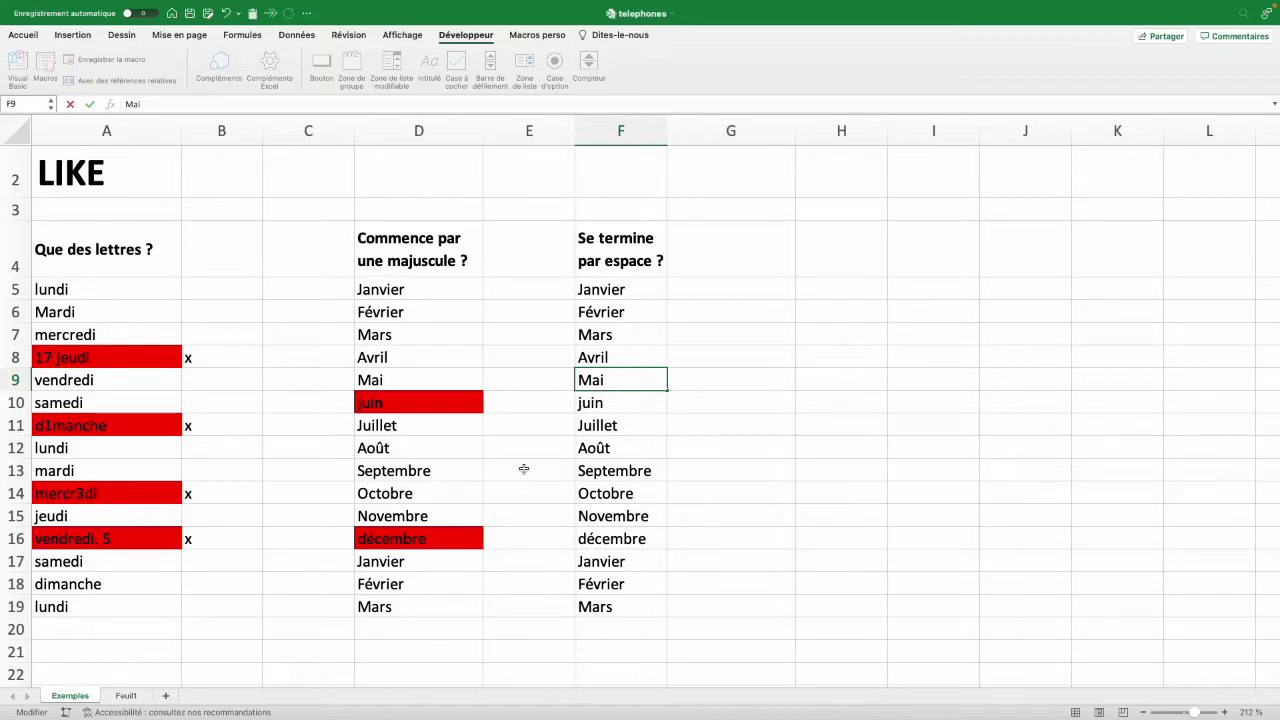
{"action": "key", "text": "Return"}
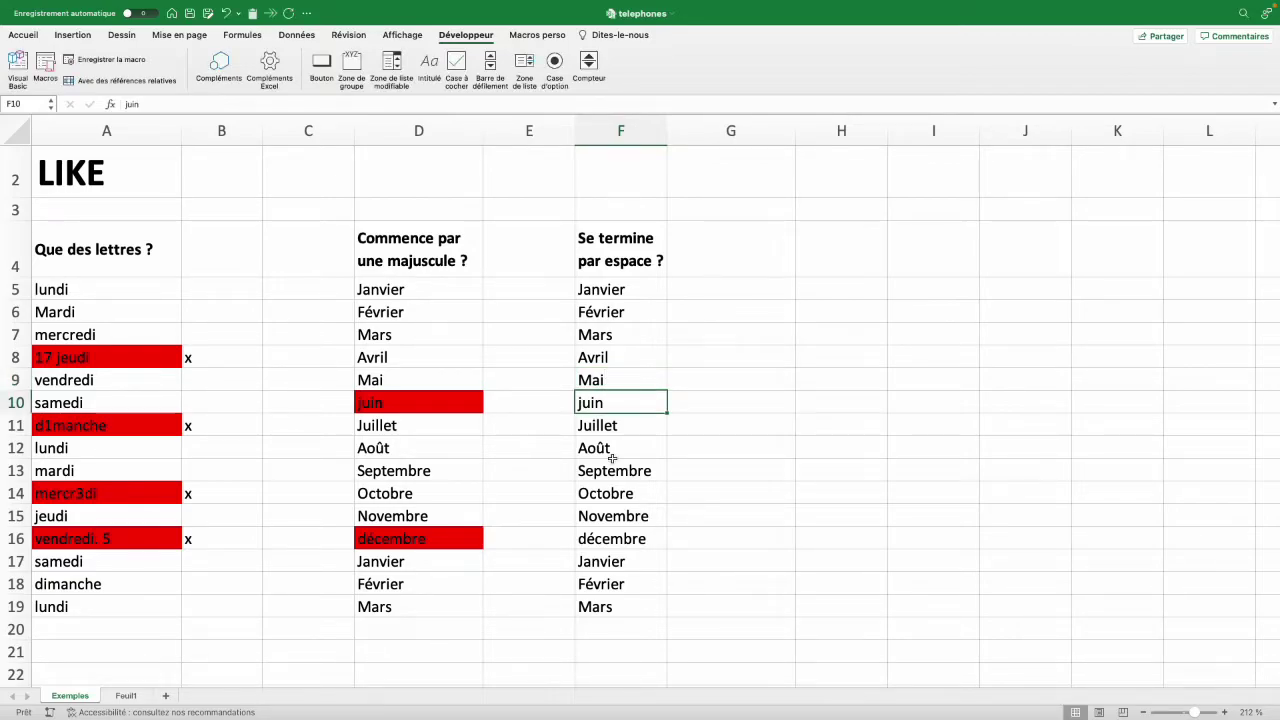
{"action": "mouse_move", "coordinate": [608, 290]}
{"action": "left_mouse_down"}
{"action": "mouse_move", "coordinate": [613, 451]}
{"action": "mouse_move", "coordinate": [597, 612]}
{"action": "left_mouse_up"}
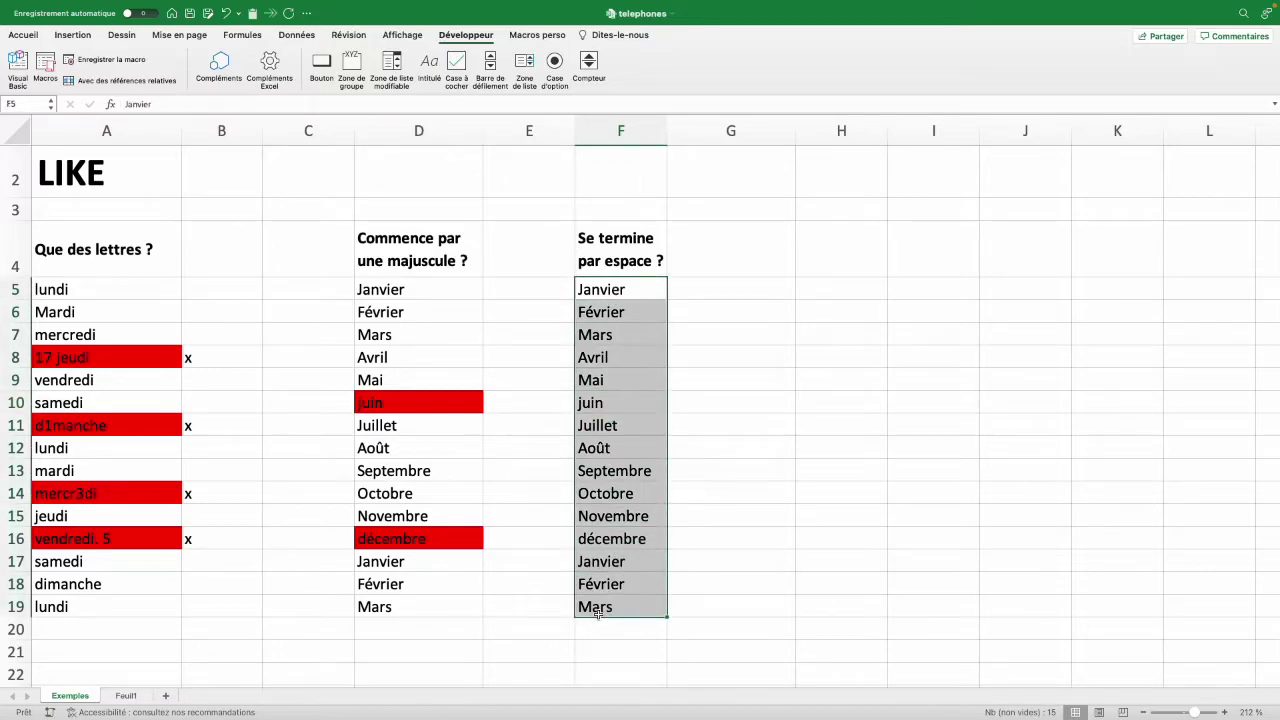
{"action": "left_click", "coordinate": [45, 66]}
{"action": "scroll", "coordinate": [640, 208], "scroll_direction": "down", "scroll_amount": 2}
{"action": "left_click", "coordinate": [560, 208]}
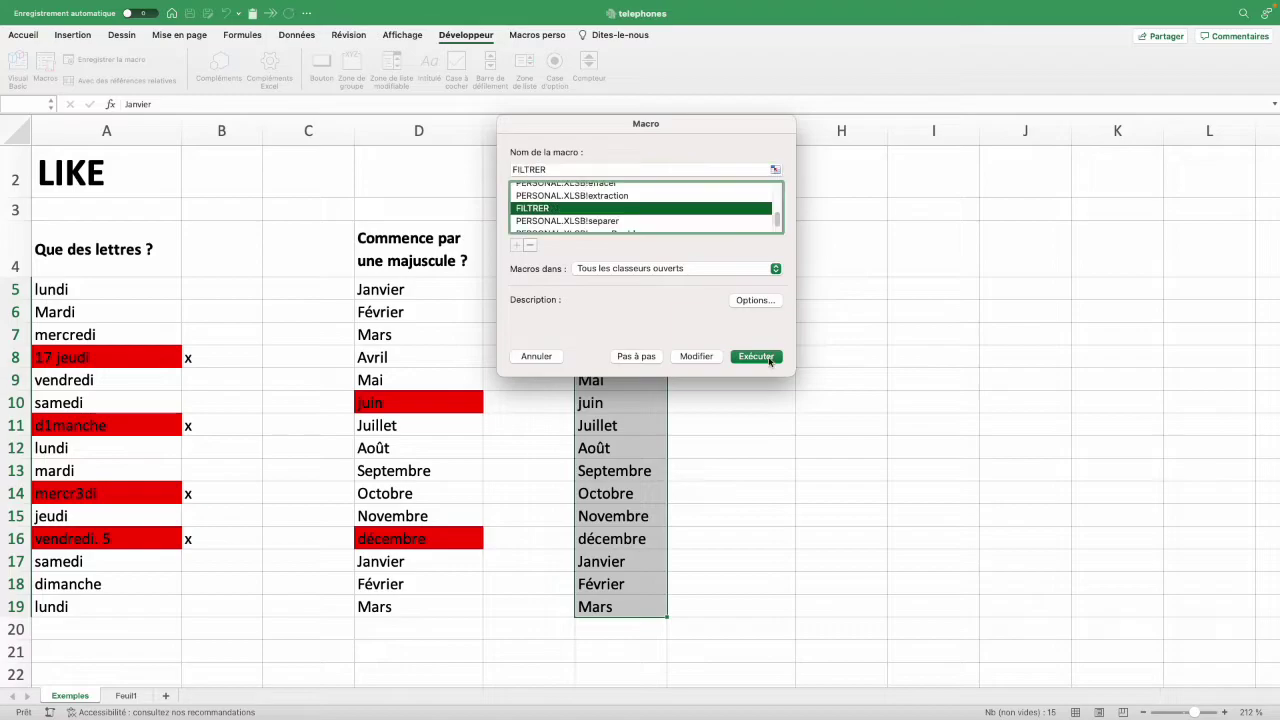
{"action": "left_click", "coordinate": [757, 357]}
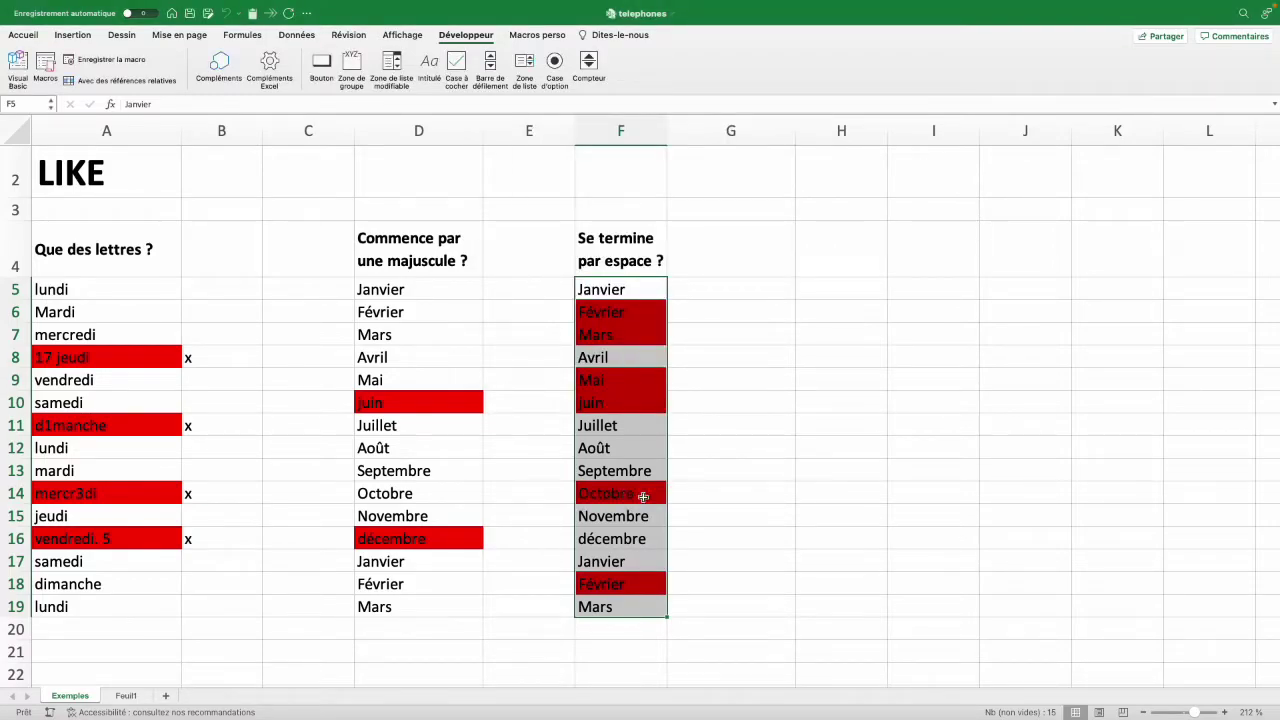
{"action": "double_click", "coordinate": [643, 497]}
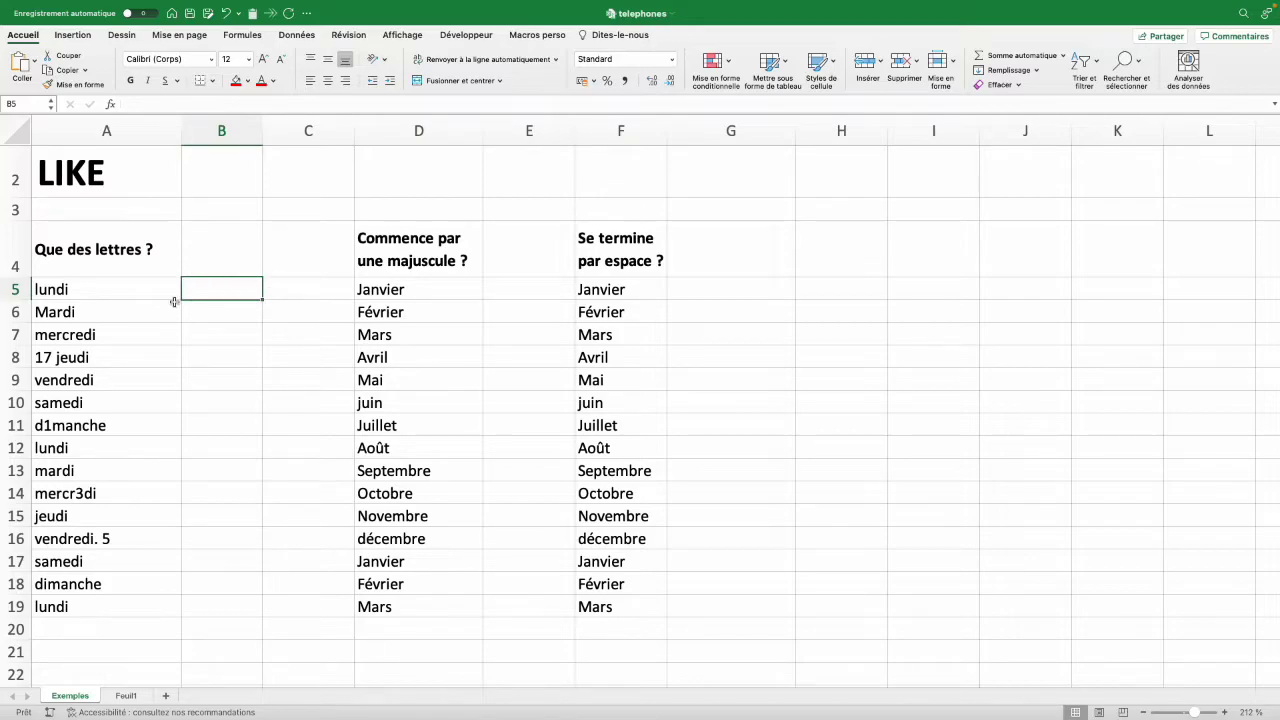
- Record a macro named rouge that fills cell I4 red
{"action": "left_click", "coordinate": [924, 263]}
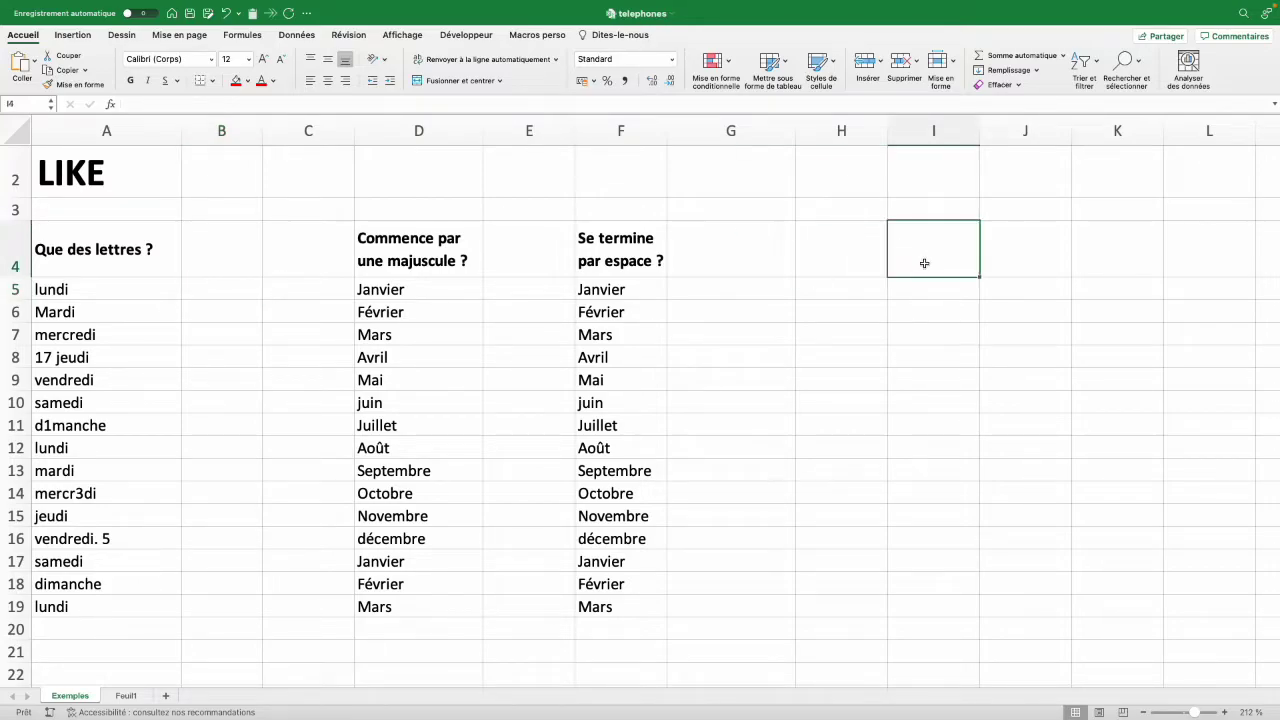
{"action": "left_click", "coordinate": [467, 38]}
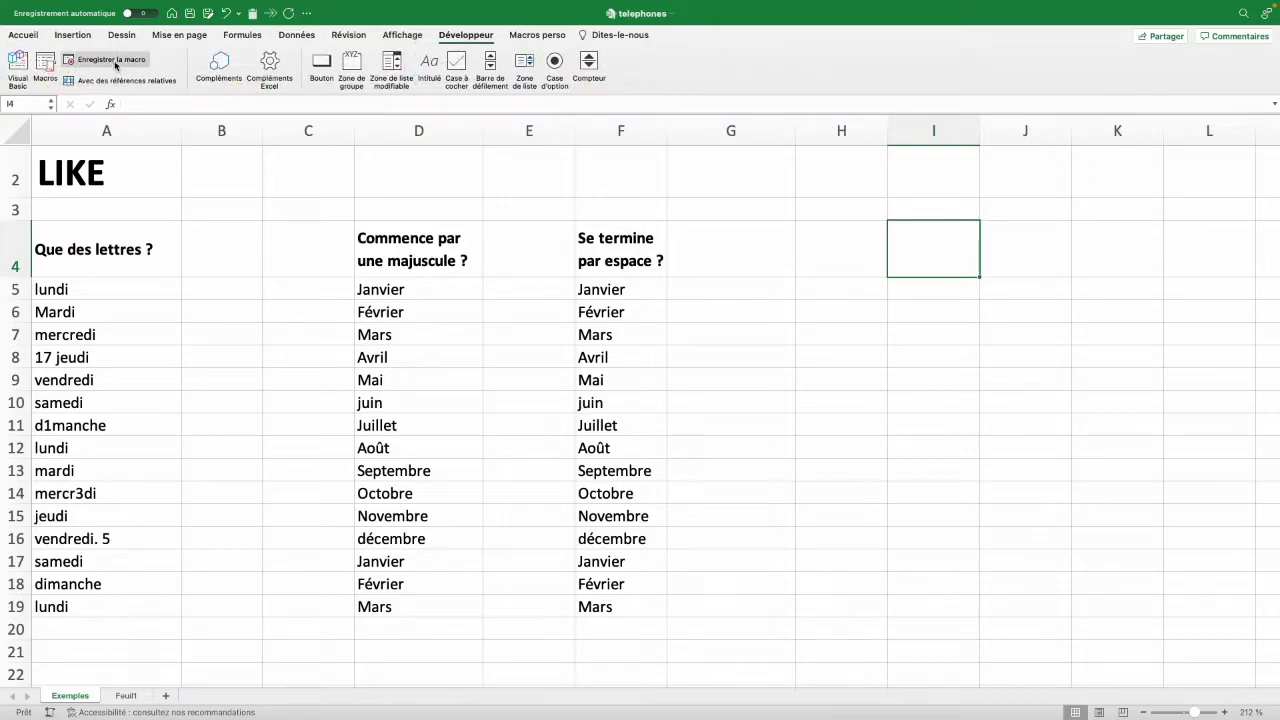
{"action": "left_click", "coordinate": [112, 60]}
{"action": "type", "text": "rou"}
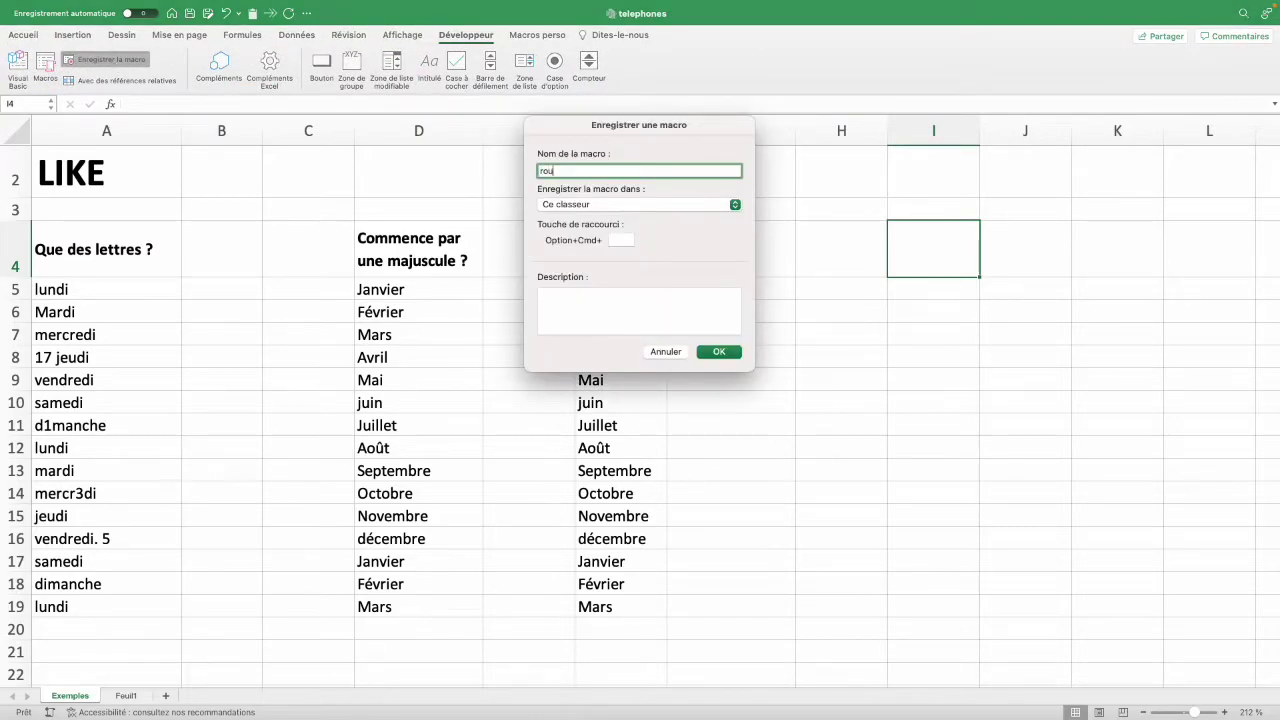
{"action": "type", "text": "ge"}
{"action": "left_click", "coordinate": [729, 360]}
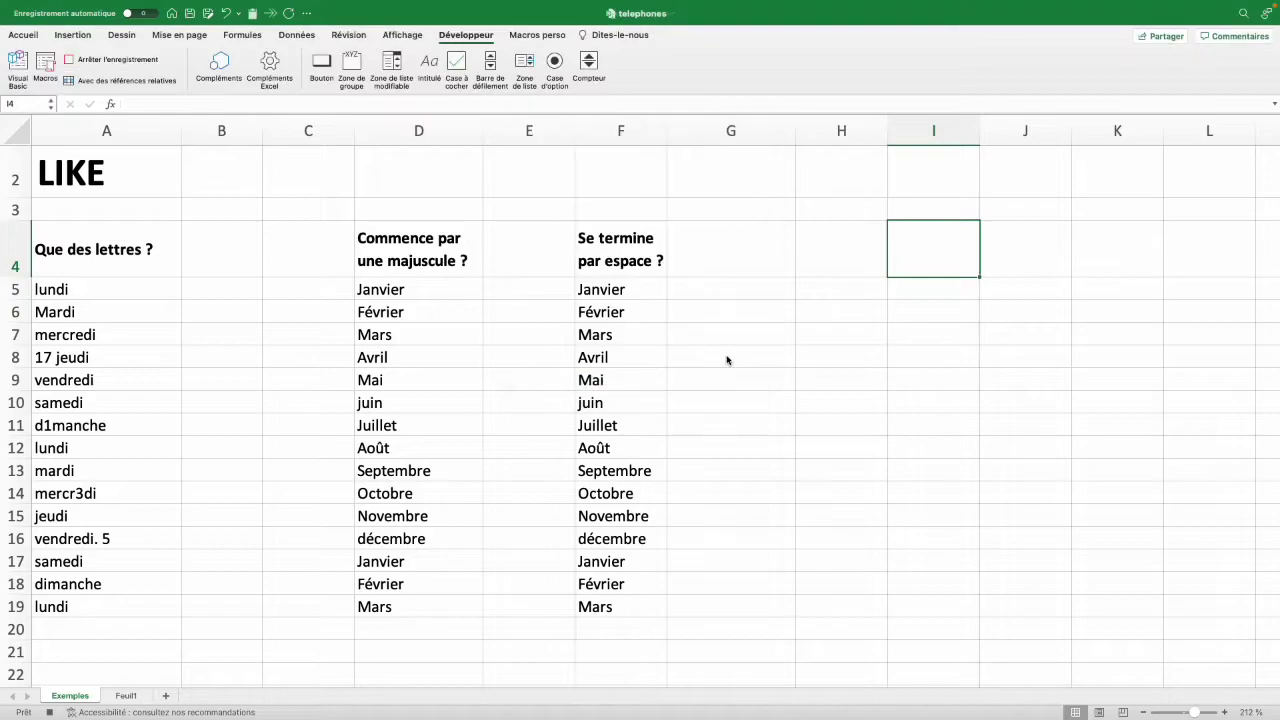
{"action": "left_click", "coordinate": [34, 36]}
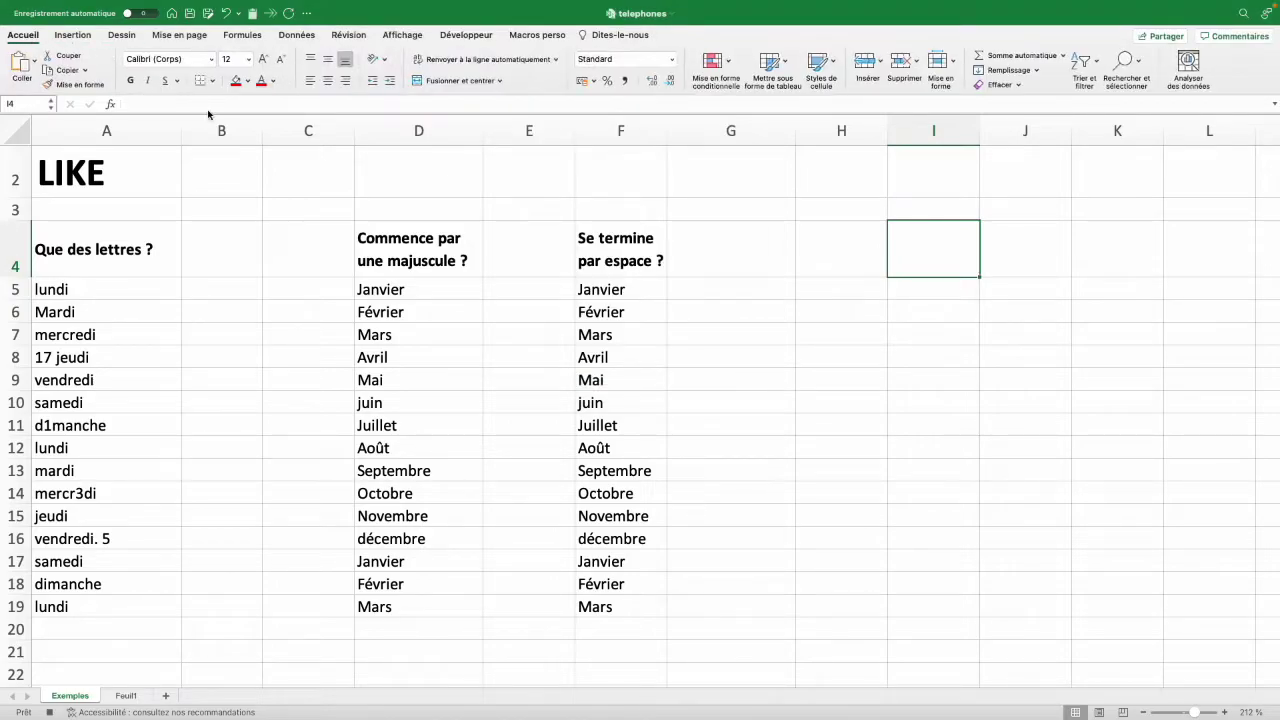
{"action": "left_click", "coordinate": [237, 82]}
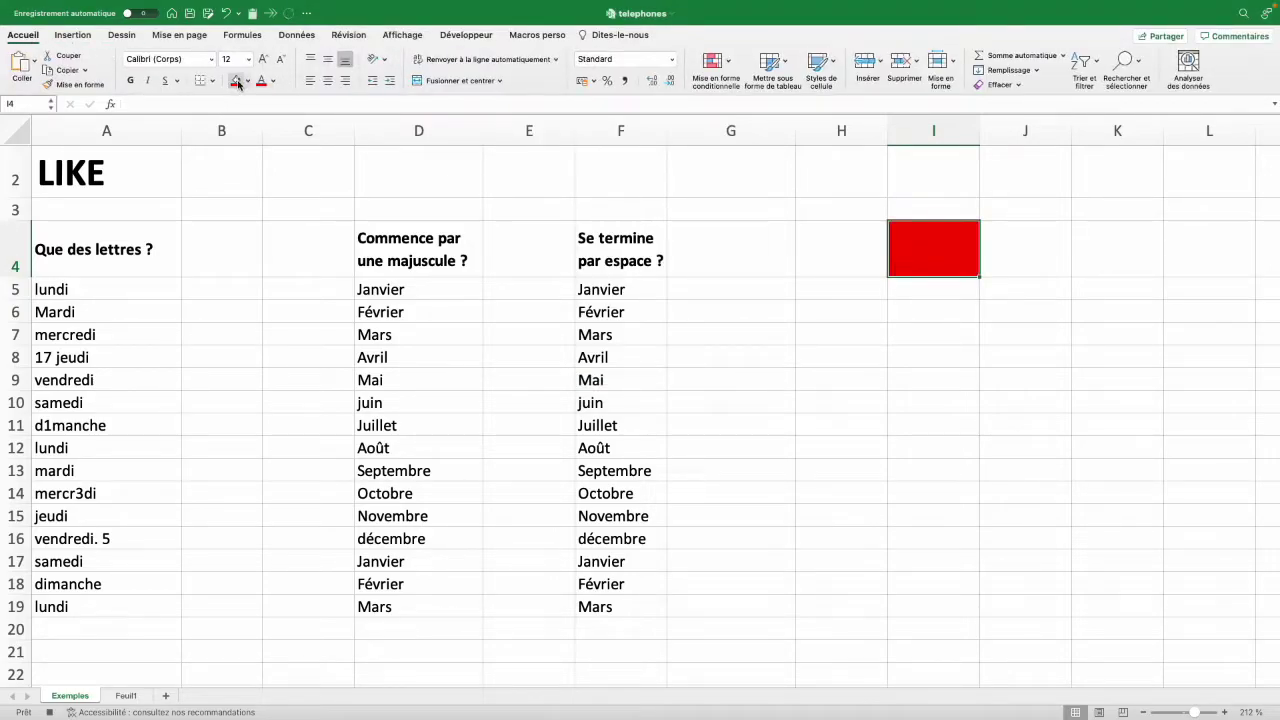
{"action": "left_click", "coordinate": [50, 712]}
{"action": "left_click", "coordinate": [465, 35]}
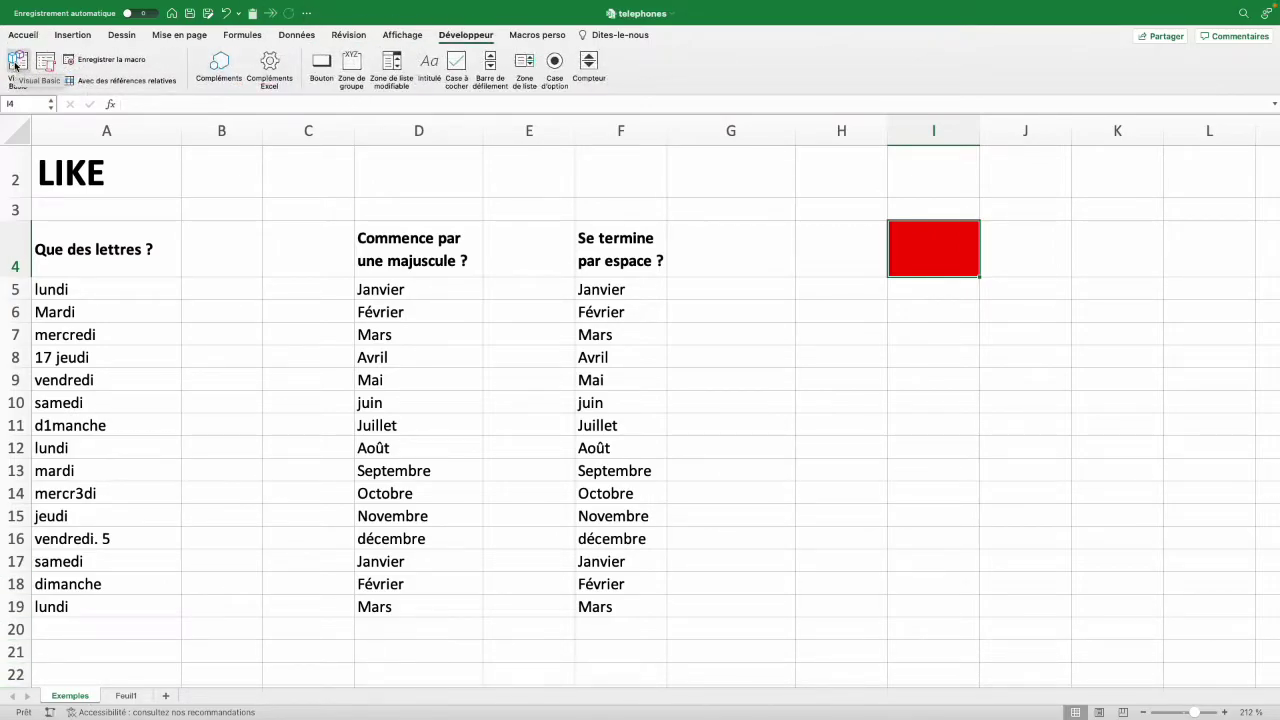
- View the rouge code in Visual Basic, highlighting Selection, Interior, Color and 255
{"action": "left_click", "coordinate": [15, 64]}
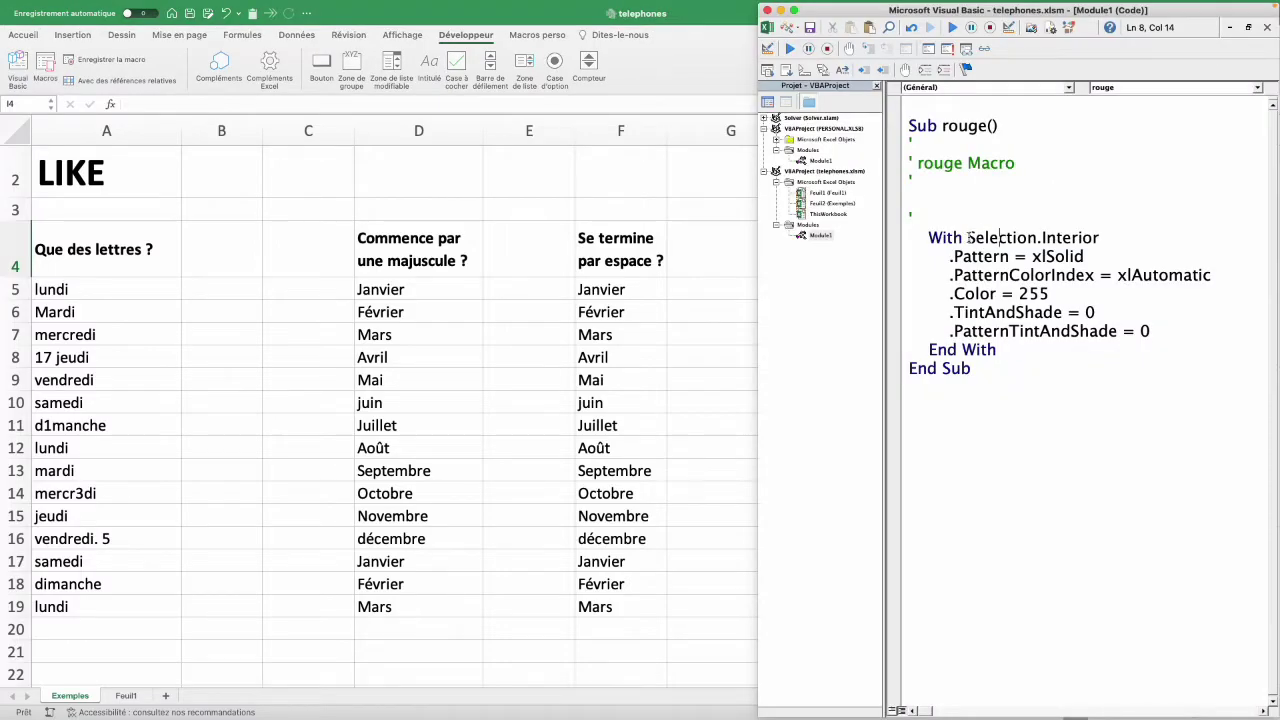
{"action": "double_click", "coordinate": [990, 237]}
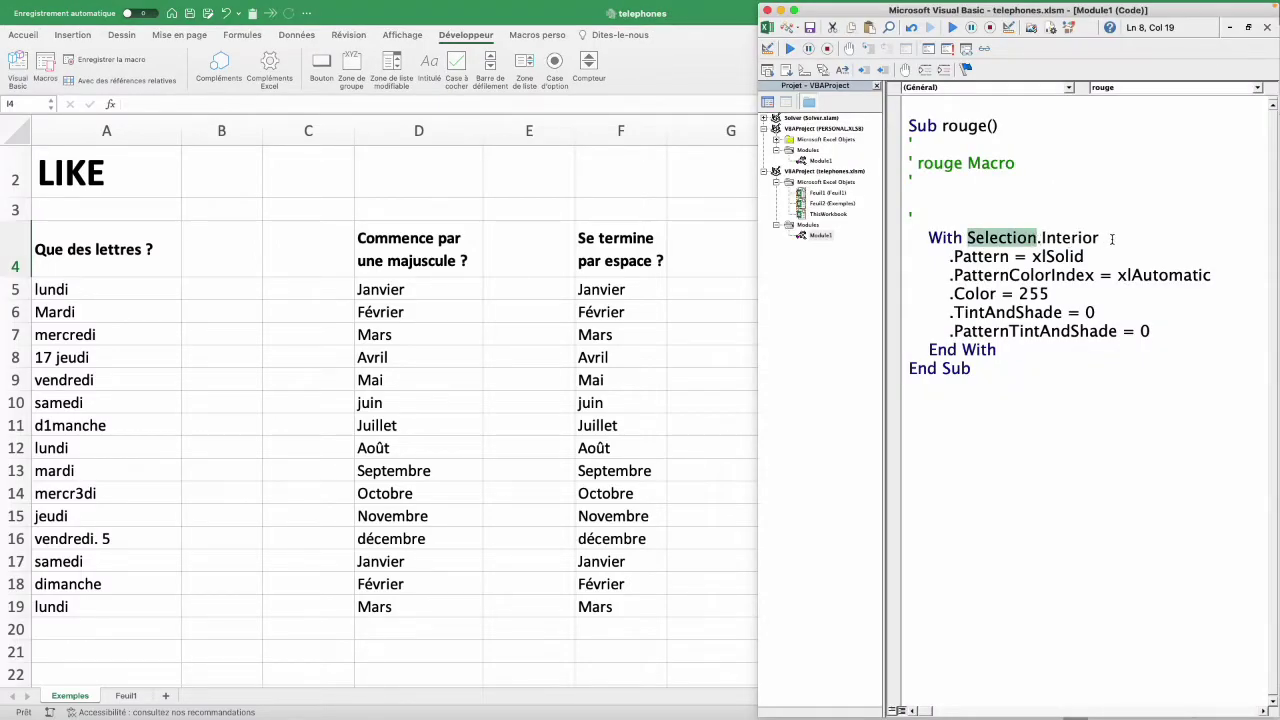
{"action": "double_click", "coordinate": [1049, 237]}
{"action": "left_click_drag", "start_coordinate": [1003, 294], "coordinate": [954, 294]}
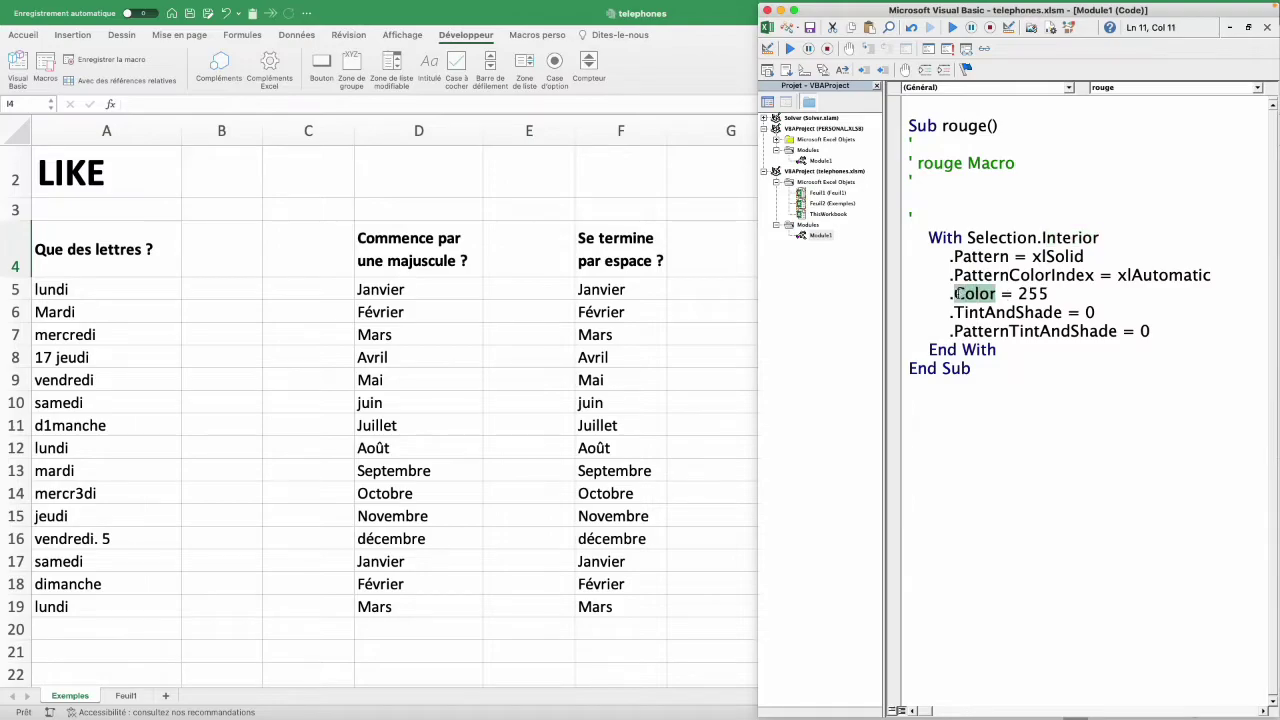
{"action": "left_click", "coordinate": [1049, 293]}
{"action": "double_click", "coordinate": [1049, 293]}
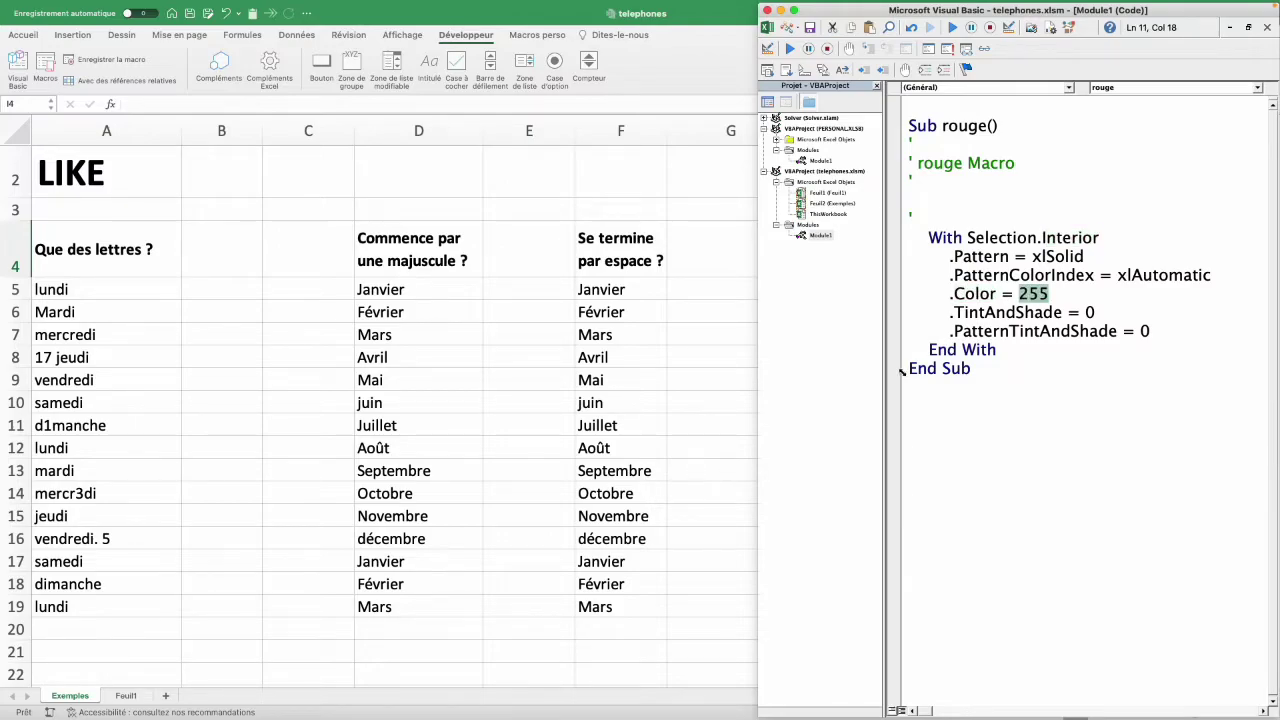
- Add an empty Sub FILTRER() procedure below the rouge macro
{"action": "left_click", "coordinate": [1020, 367]}
{"action": "key", "text": "Return"}
{"action": "key", "text": "Return"}
{"action": "type", "text": "sub "}
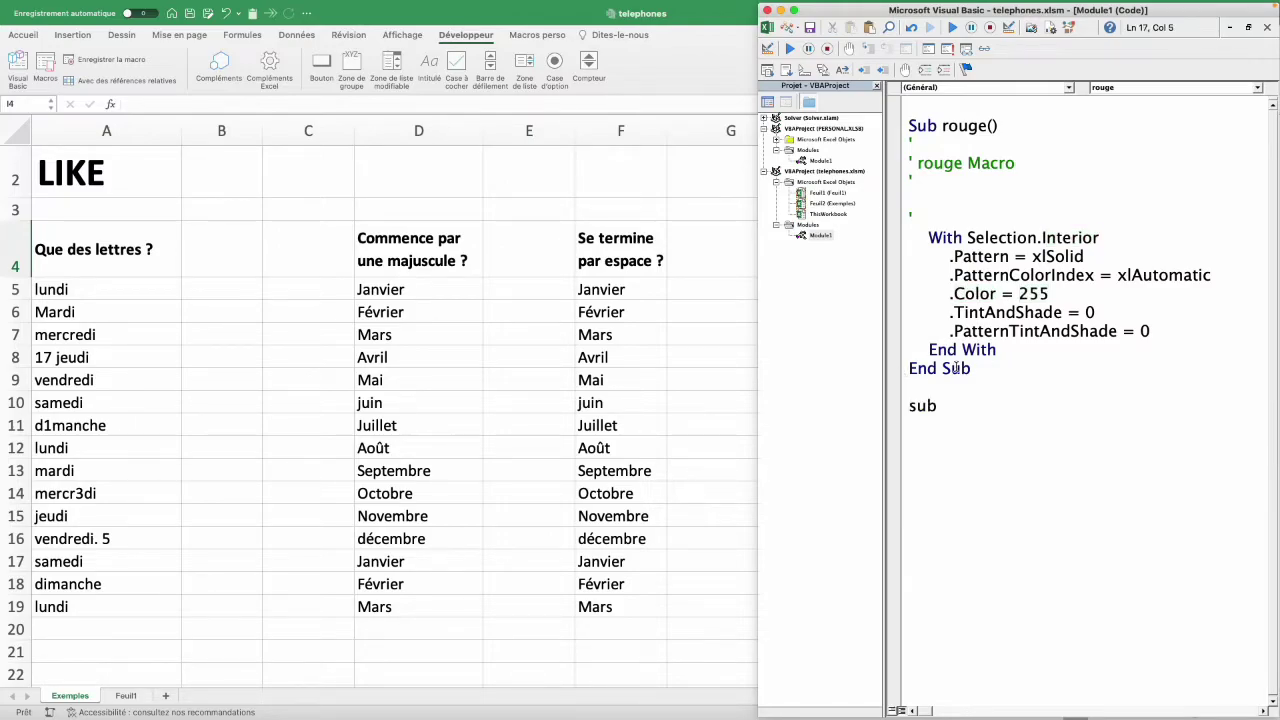
{"action": "type", "text": "FILTRER"}
{"action": "key", "text": "Return"}
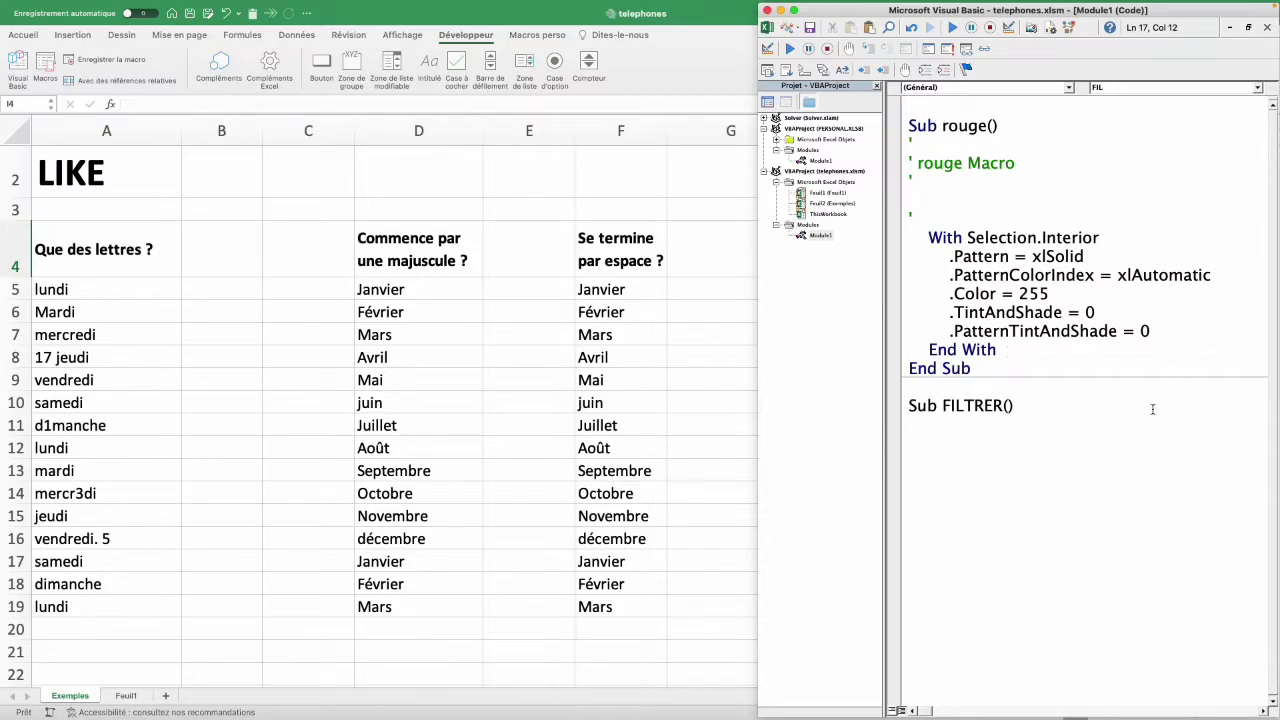
{"action": "key", "text": "Return"}
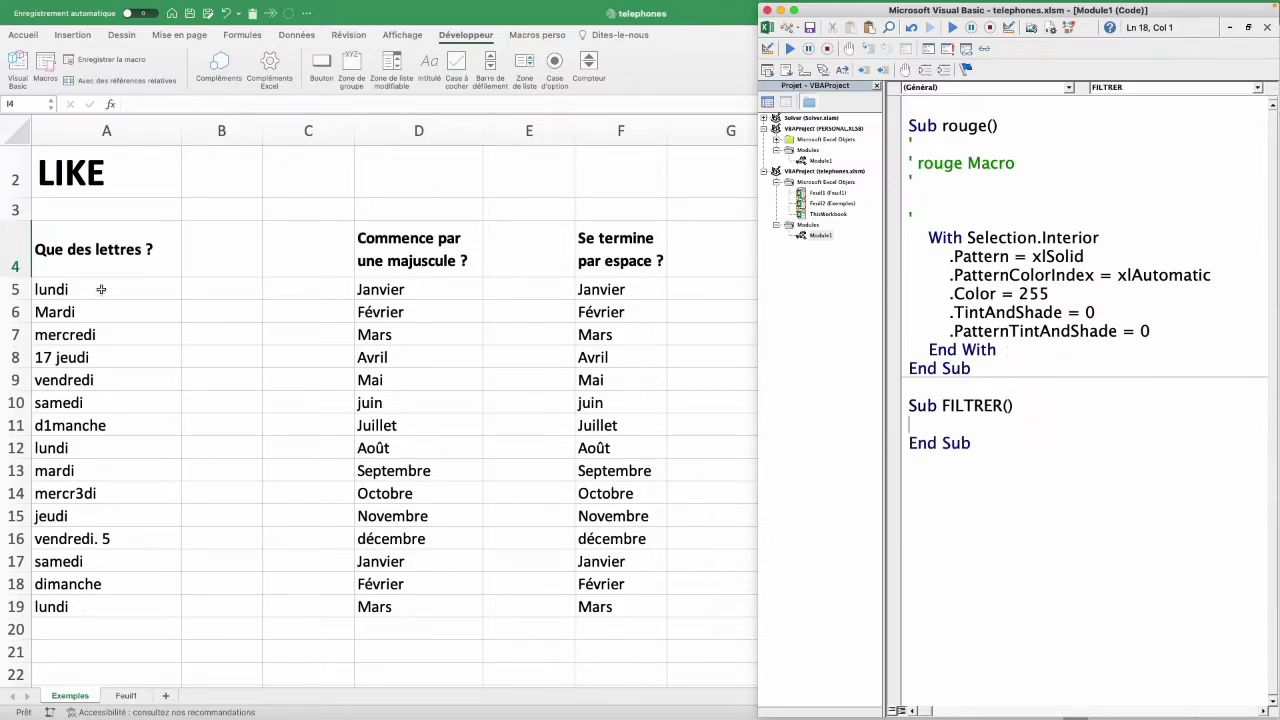
- On the worksheet, select the lists A5:A19, D5:D19 and F5:F19 in turn
{"action": "left_click", "coordinate": [97, 316]}
{"action": "left_click_drag", "start_coordinate": [94, 289], "coordinate": [86, 603]}
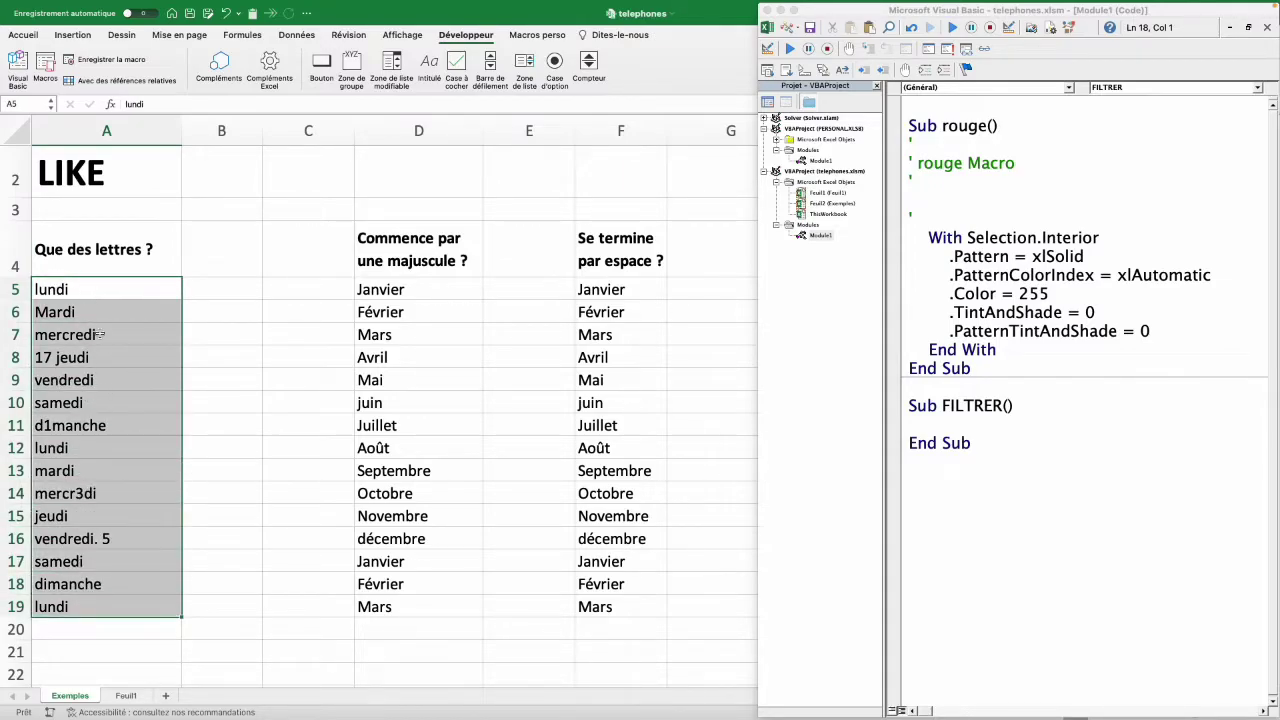
{"action": "left_click_drag", "start_coordinate": [404, 288], "coordinate": [404, 605]}
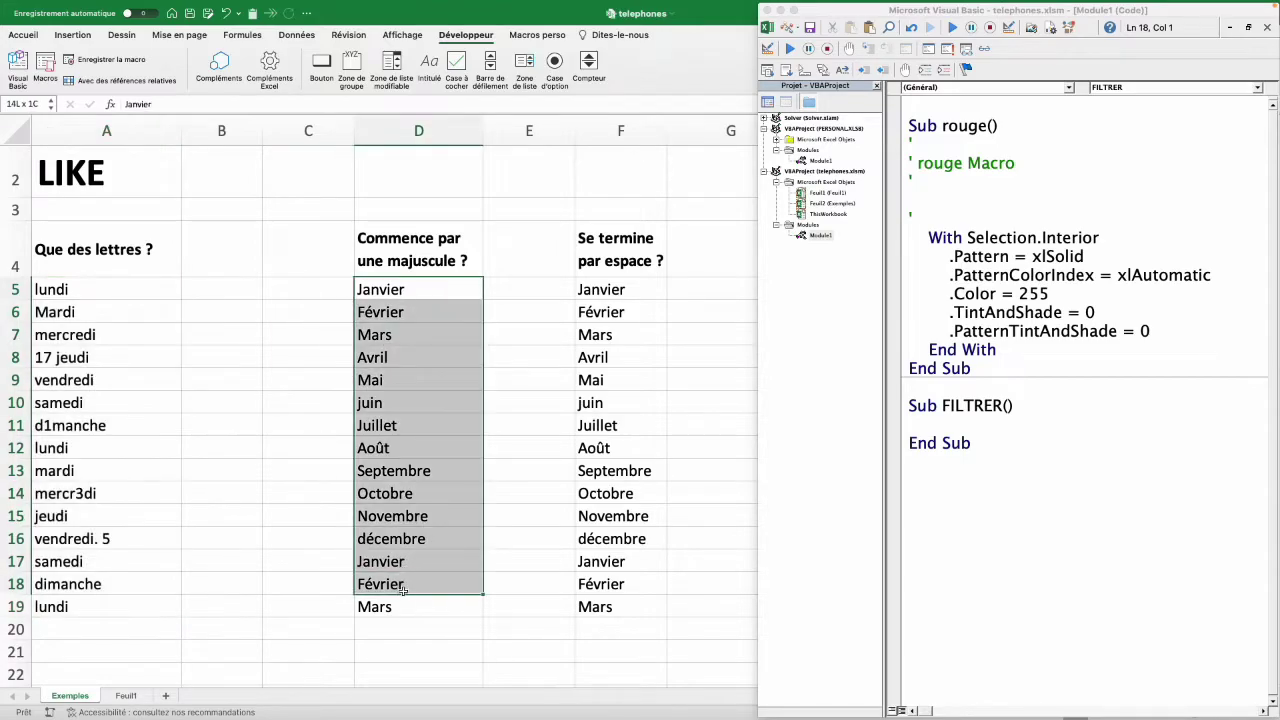
{"action": "left_click_drag", "start_coordinate": [612, 290], "coordinate": [610, 607]}
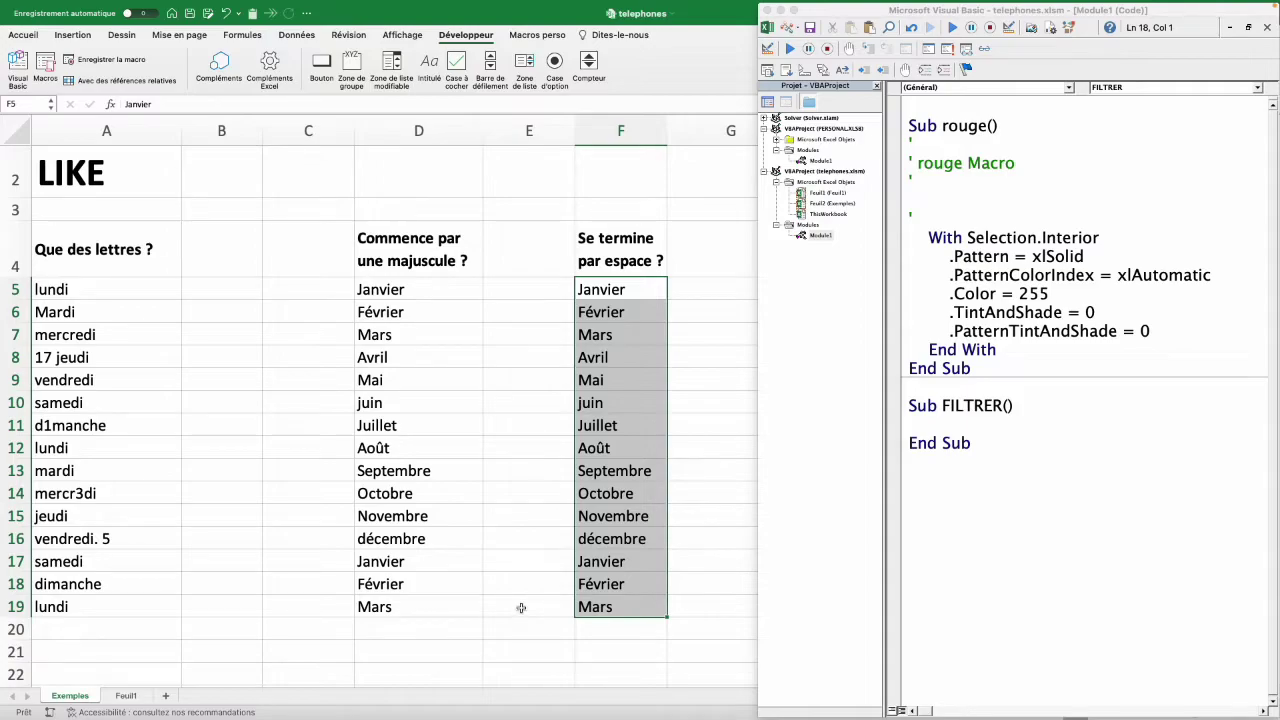
- Write a For Each cellule In Selection…Next loop and begin 'if cellule like "' inside it
{"action": "left_click", "coordinate": [938, 424]}
{"action": "type", "text": "for "}
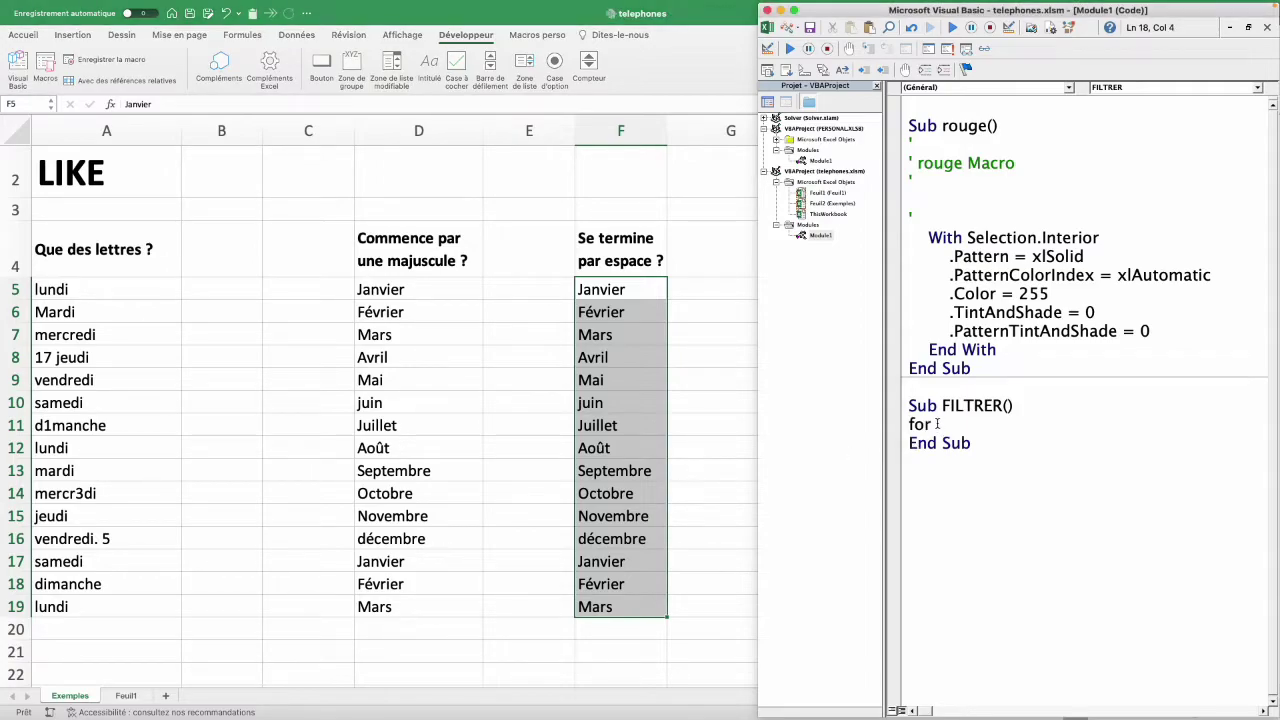
{"action": "type", "text": "each cell"}
{"action": "type", "text": "ule in "}
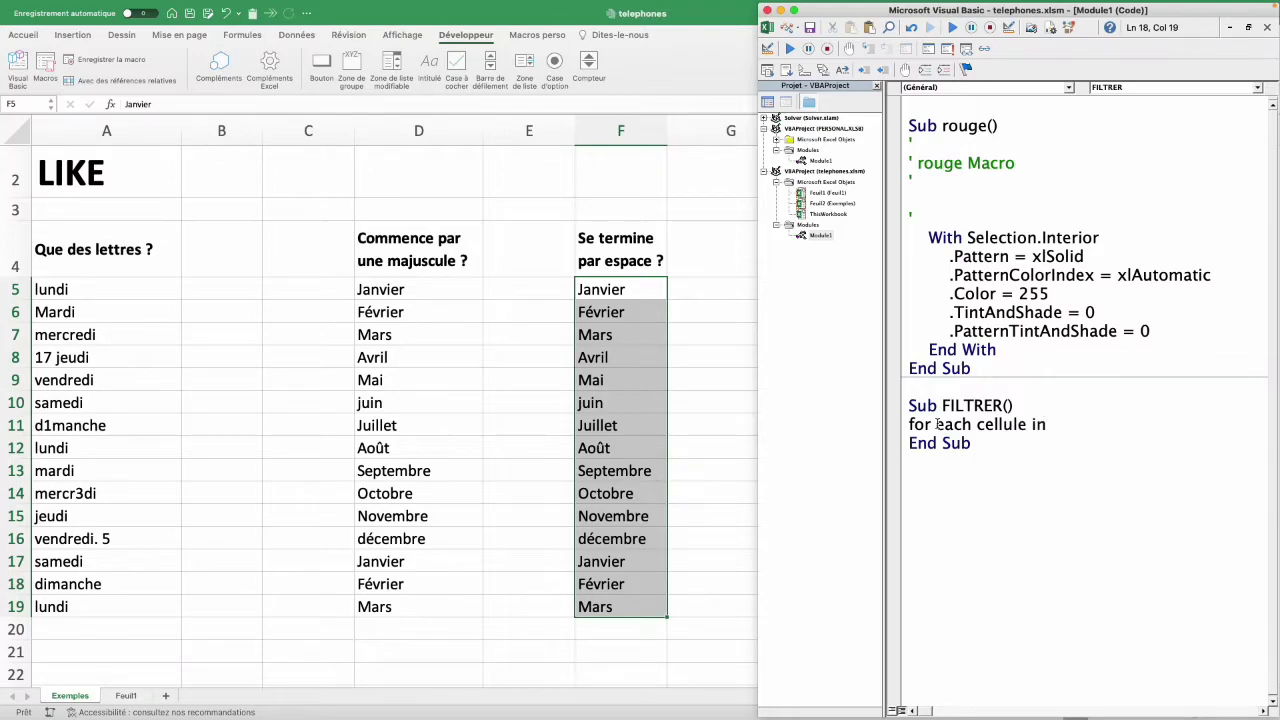
{"action": "type", "text": "selection"}
{"action": "key", "text": "Return"}
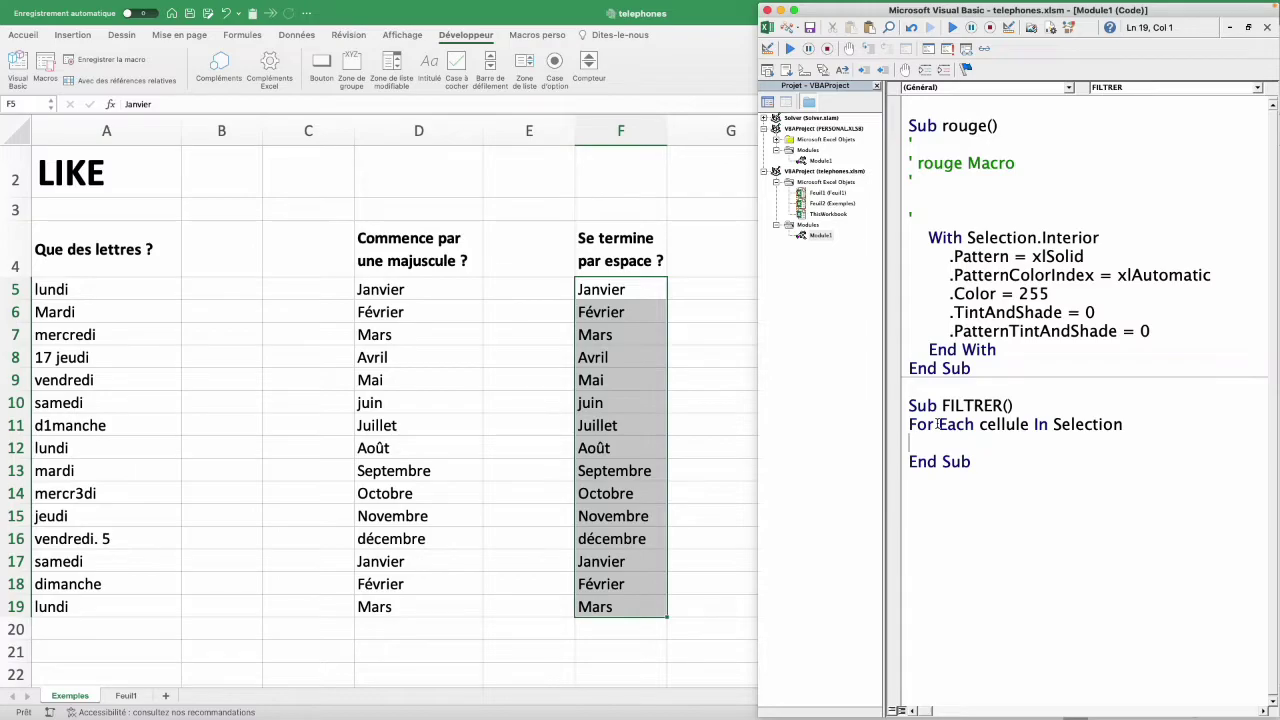
{"action": "type", "text": "next"}
{"action": "left_click", "coordinate": [1144, 428]}
{"action": "key", "text": "Return"}
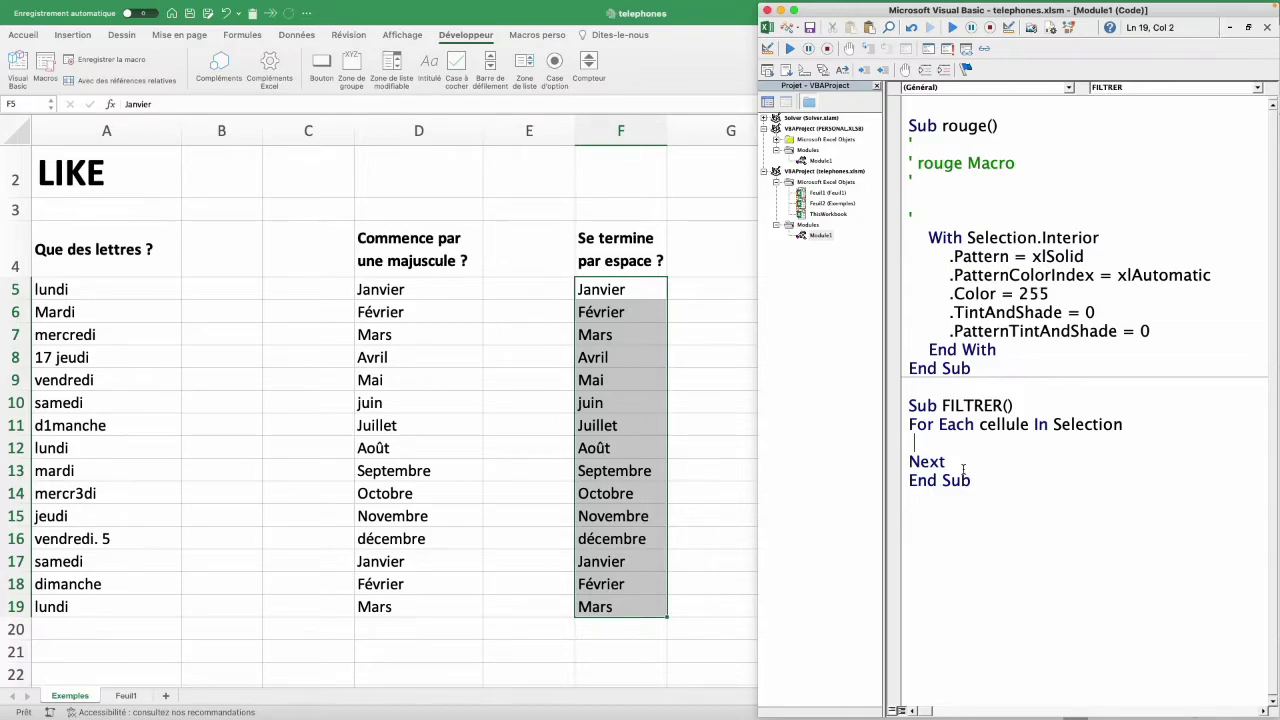
{"action": "type", "text": "if cellule like "}
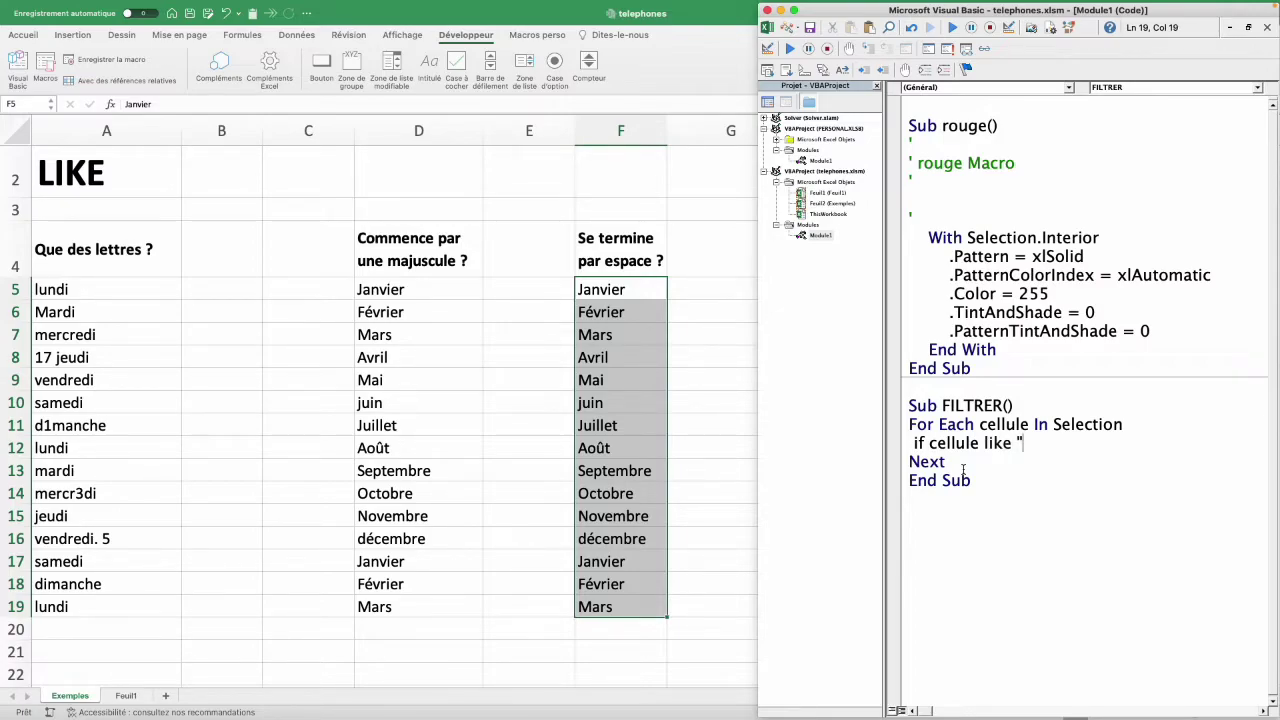
{"action": "type", "text": "\""}
- Complete the condition with pattern "*[0-9]*" and Then cellule.Interior.Color = 255
{"action": "left_click", "coordinate": [963, 470]}
{"action": "type", "text": "*"}
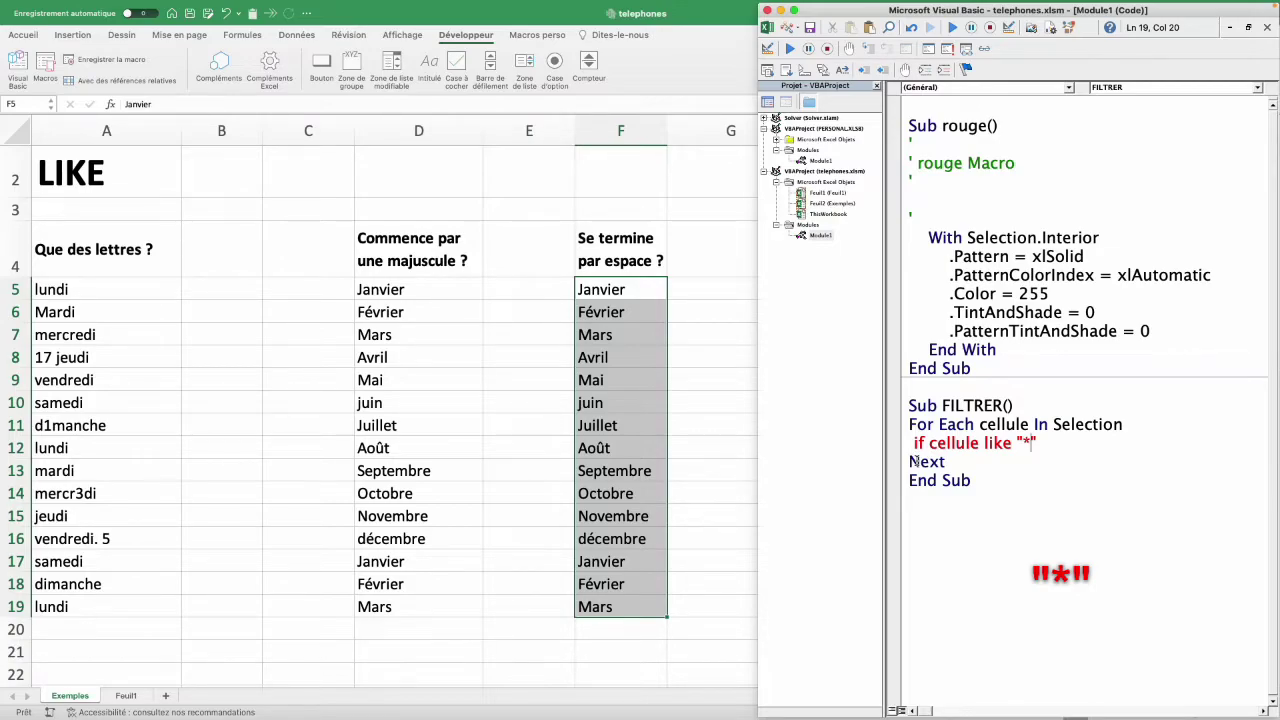
{"action": "type", "text": "["}
{"action": "type", "text": "0-"}
{"action": "type", "text": "9"}
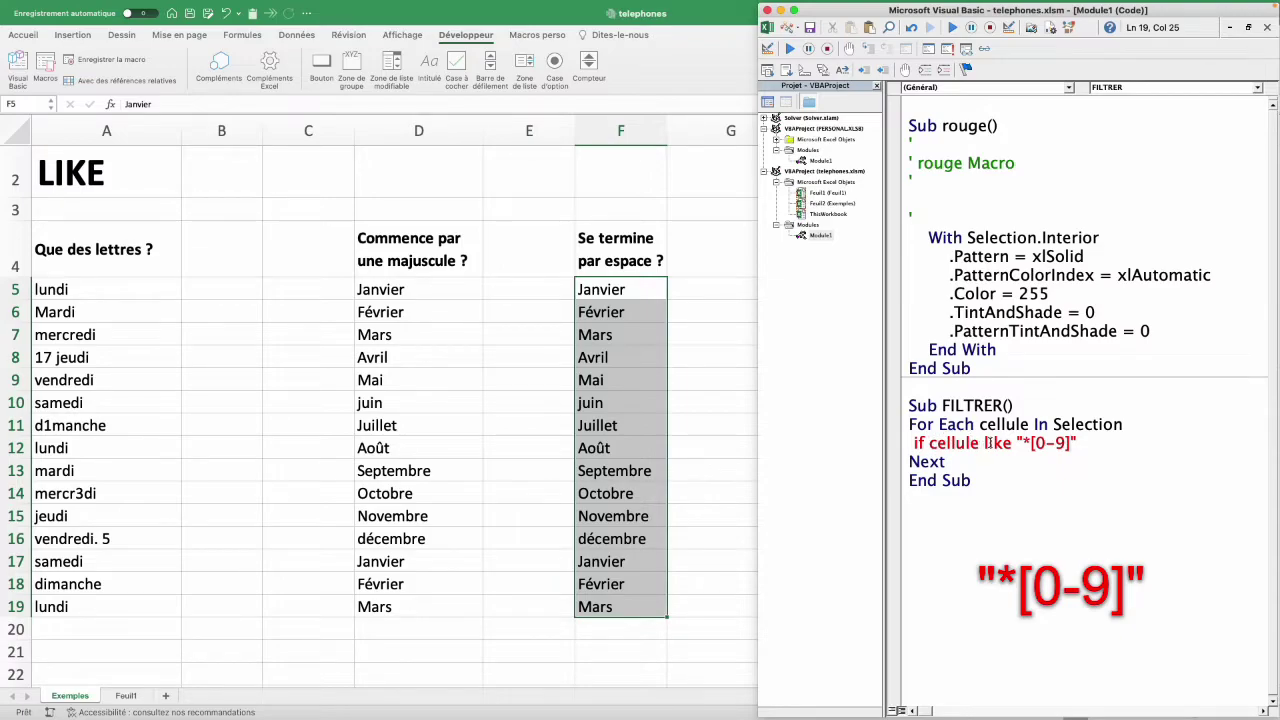
{"action": "double_click", "coordinate": [1025, 443]}
{"action": "left_click_drag", "start_coordinate": [1034, 443], "coordinate": [1068, 443]}
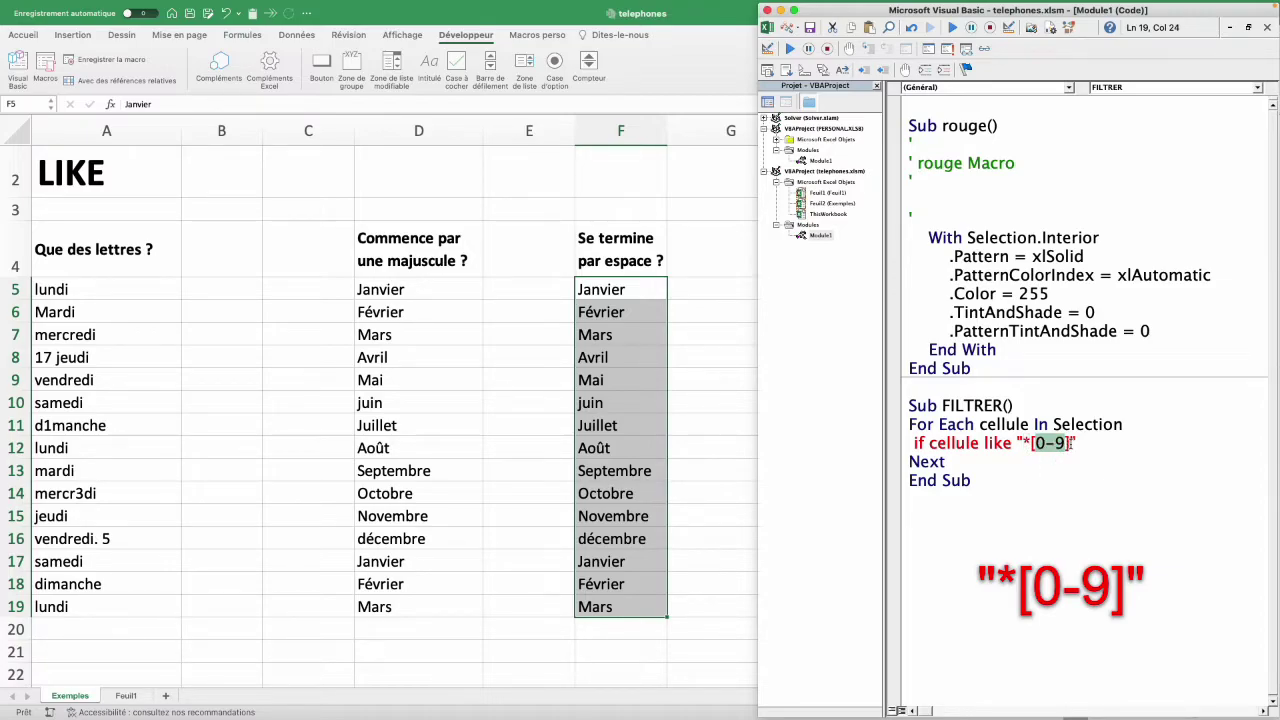
{"action": "left_click", "coordinate": [1072, 443]}
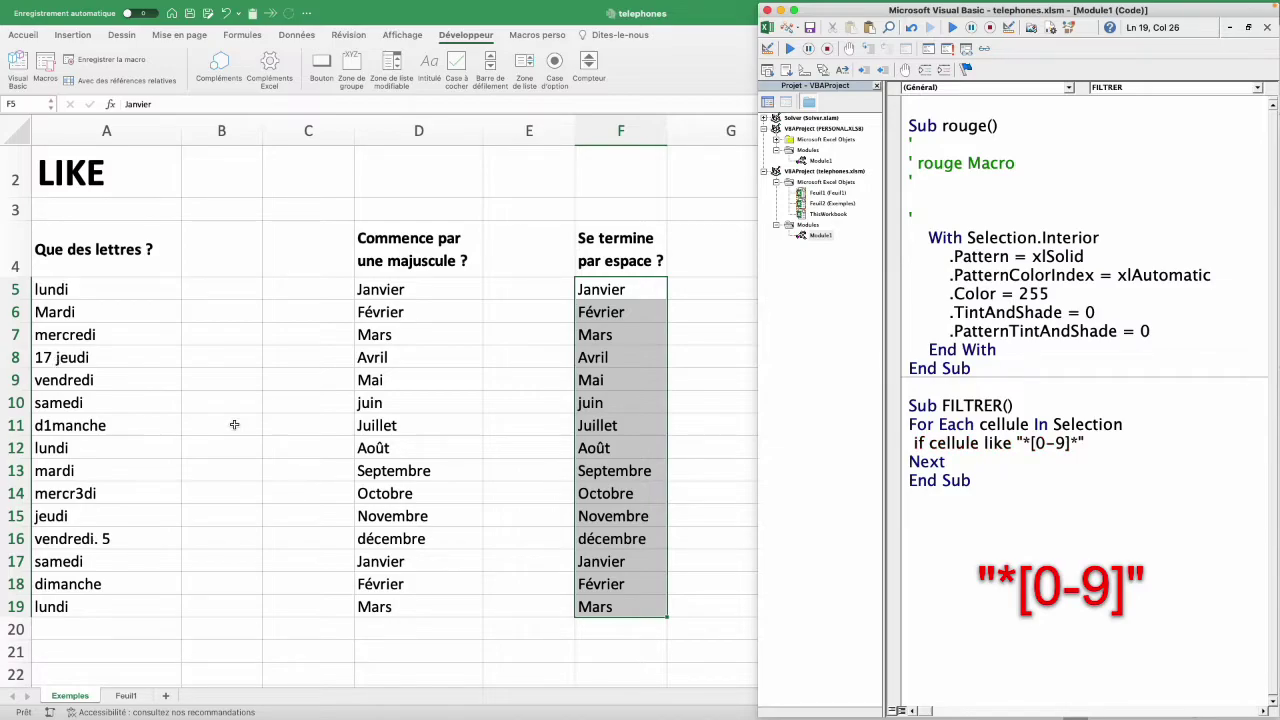
{"action": "type", "text": "*"}
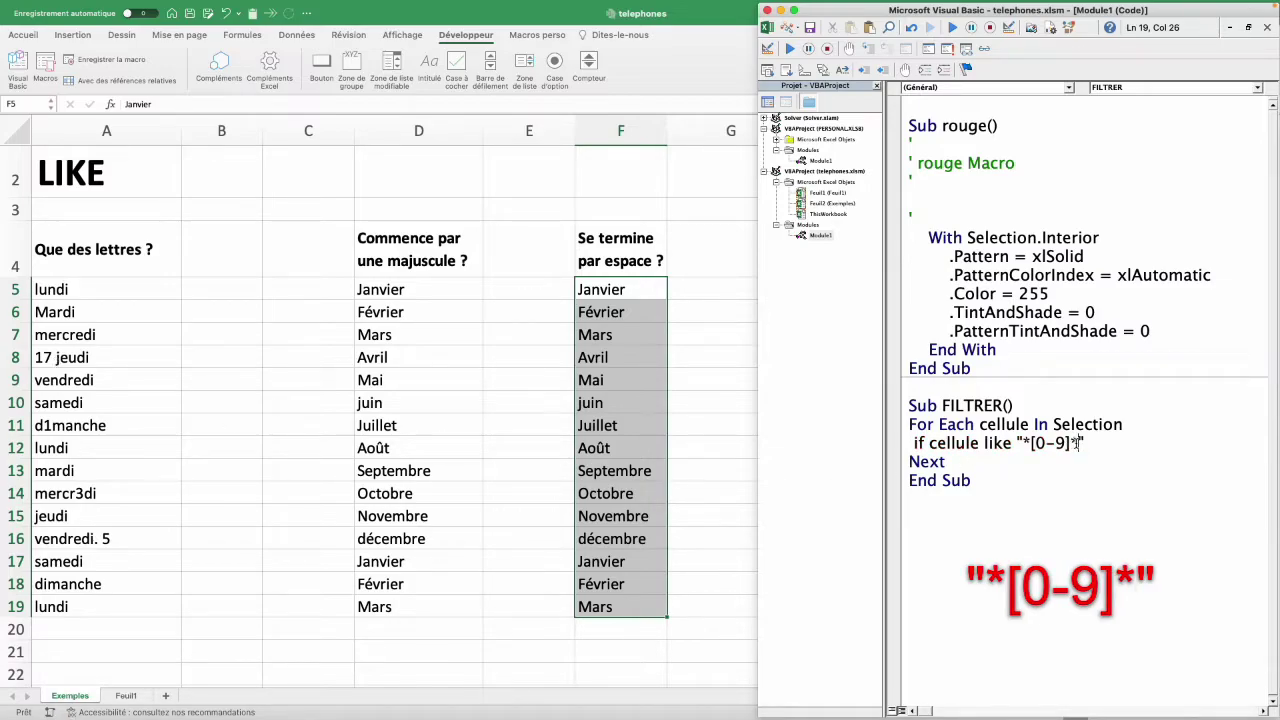
{"action": "left_click_drag", "start_coordinate": [1078, 443], "coordinate": [1071, 443]}
{"action": "left_click", "coordinate": [1101, 442]}
{"action": "type", "text": "then "}
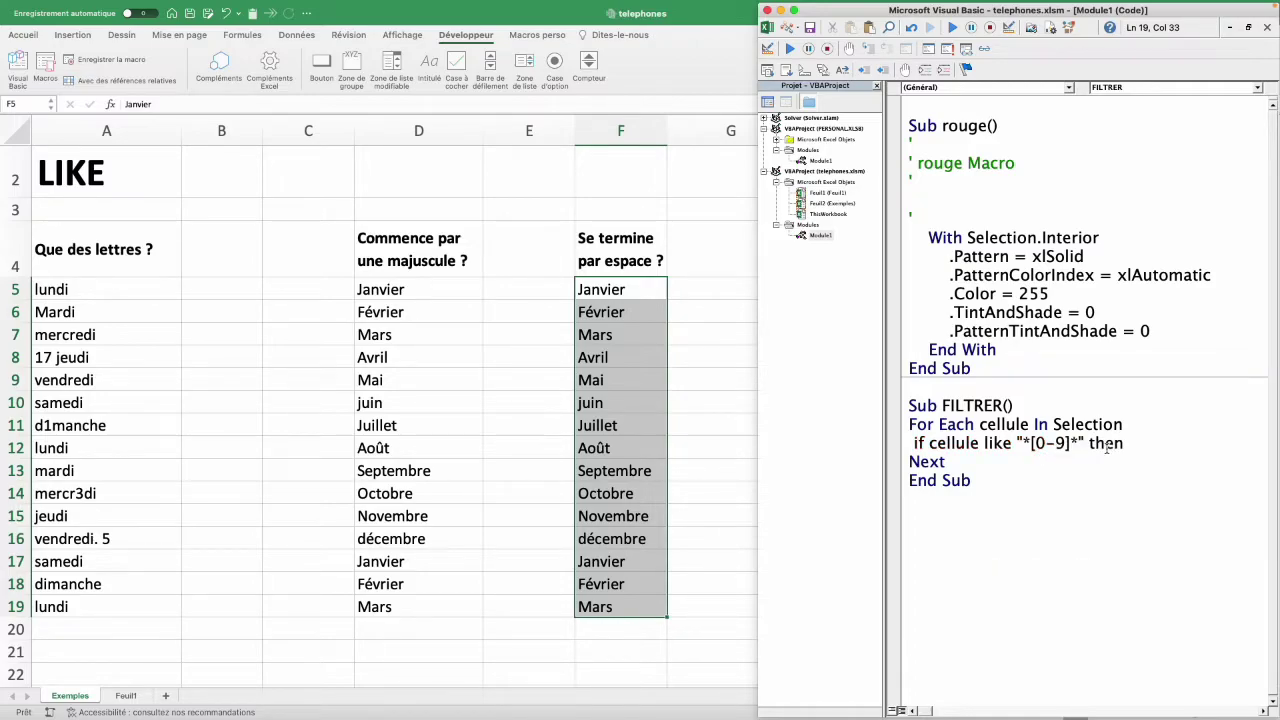
{"action": "type", "text": "cel"}
{"action": "type", "text": "lule.I"}
{"action": "type", "text": "nterior"}
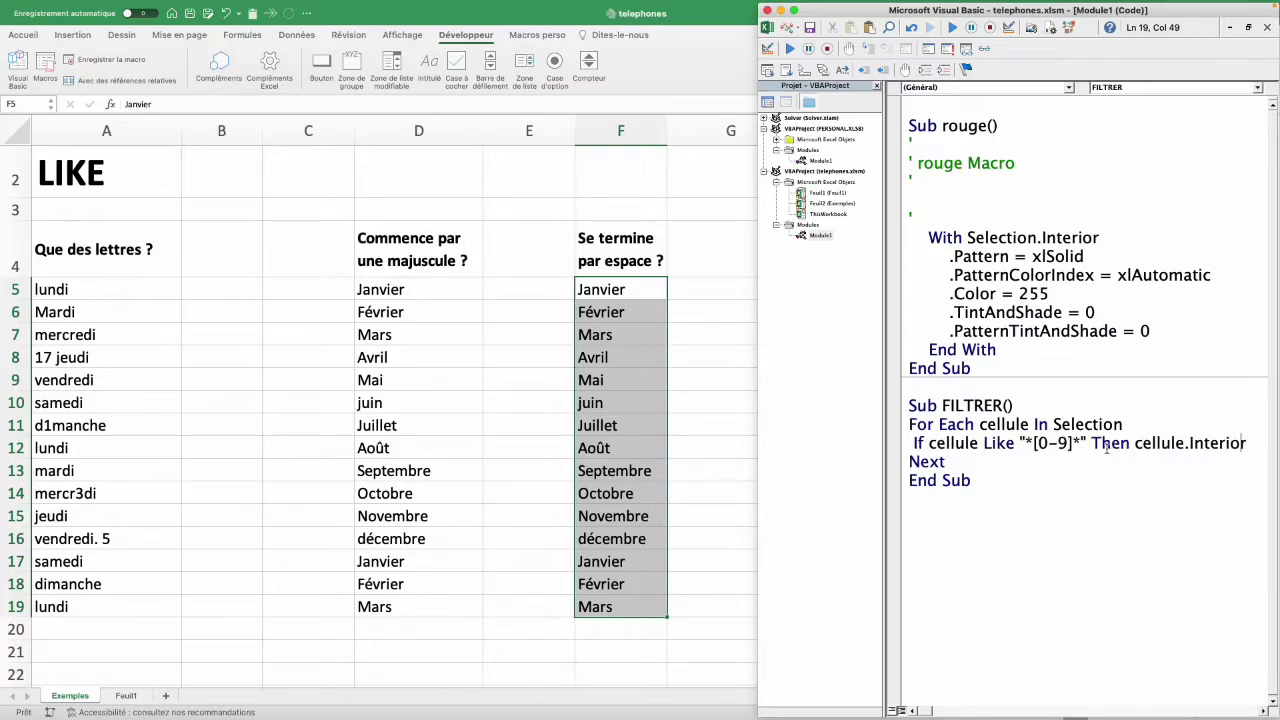
{"action": "type", "text": ".colo"}
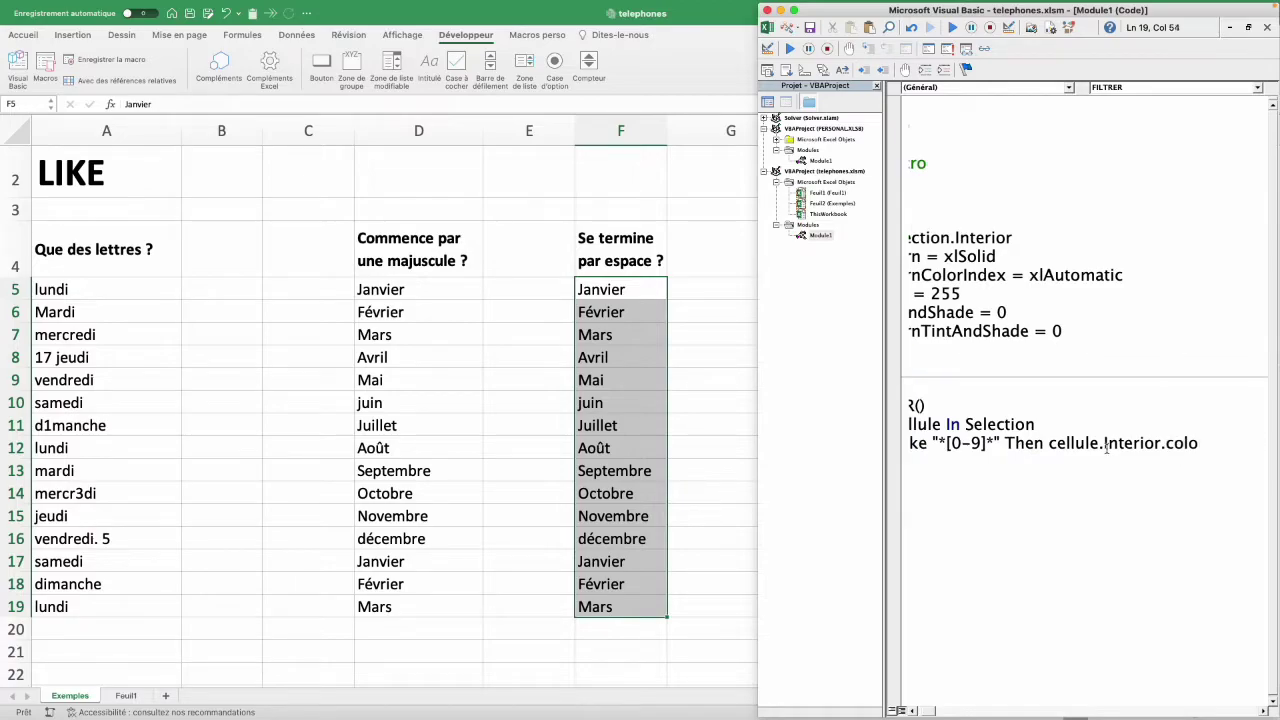
{"action": "type", "text": " = "}
{"action": "type", "text": "255"}
- Select A7:A9 and start stepping through FILTRER with F8
{"action": "key", "text": "Home"}
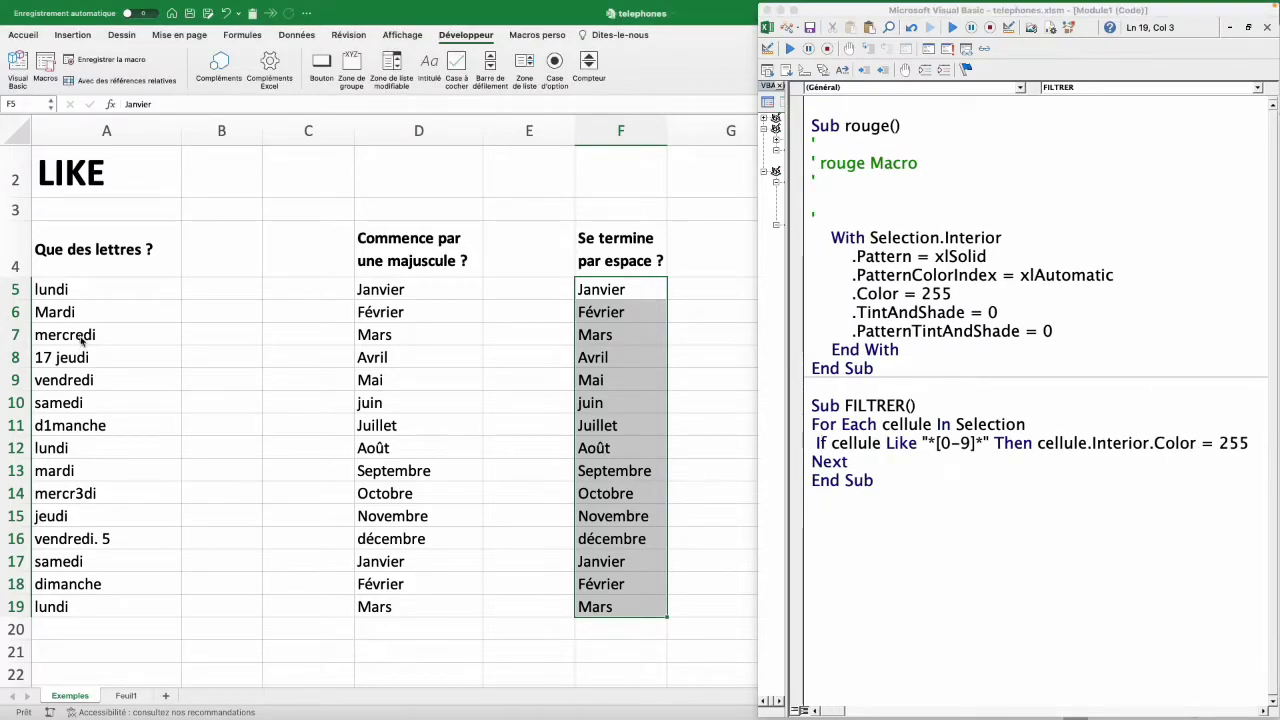
{"action": "left_click_drag", "start_coordinate": [80, 338], "coordinate": [80, 378]}
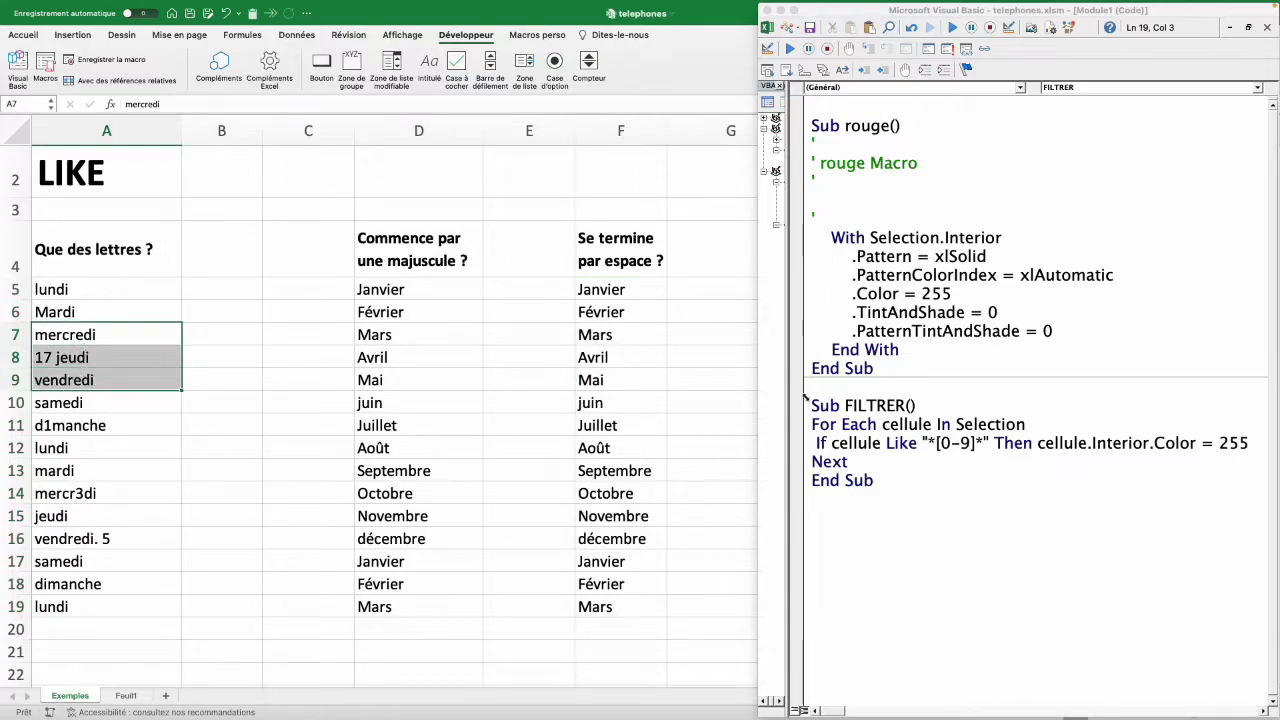
{"action": "left_click", "coordinate": [907, 426]}
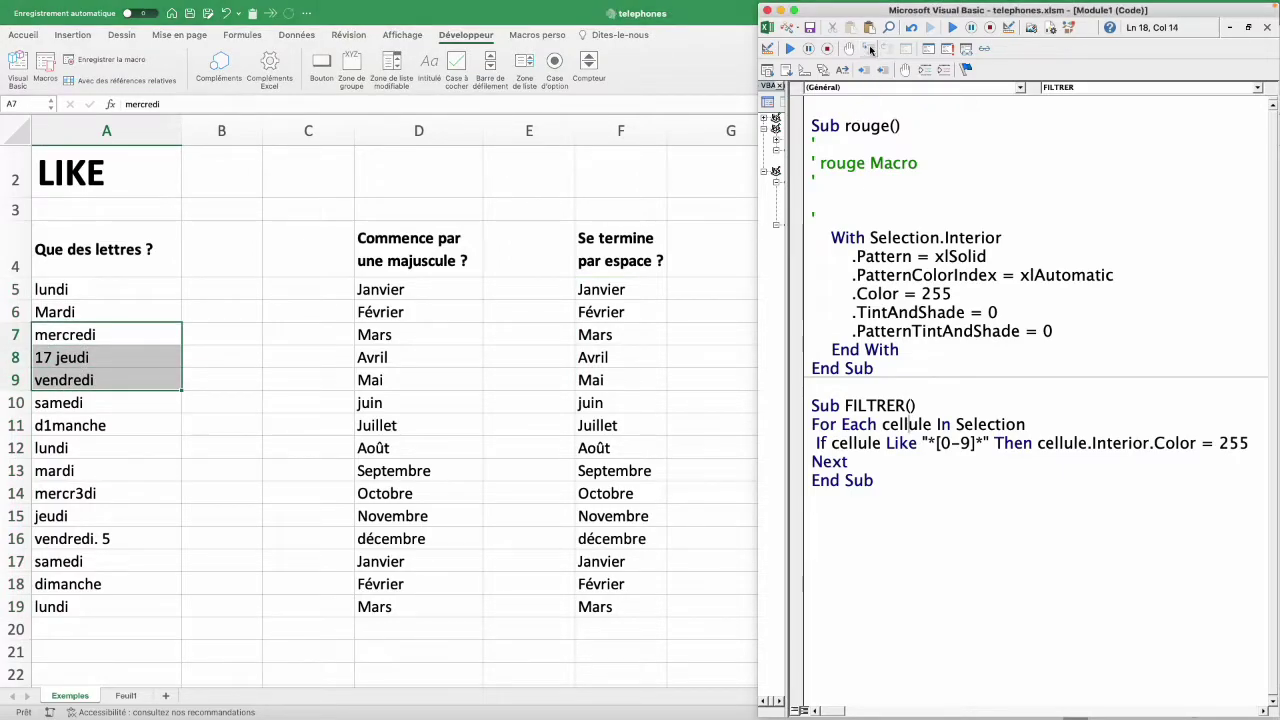
{"action": "key", "text": "F8"}
{"action": "key", "text": "F8"}
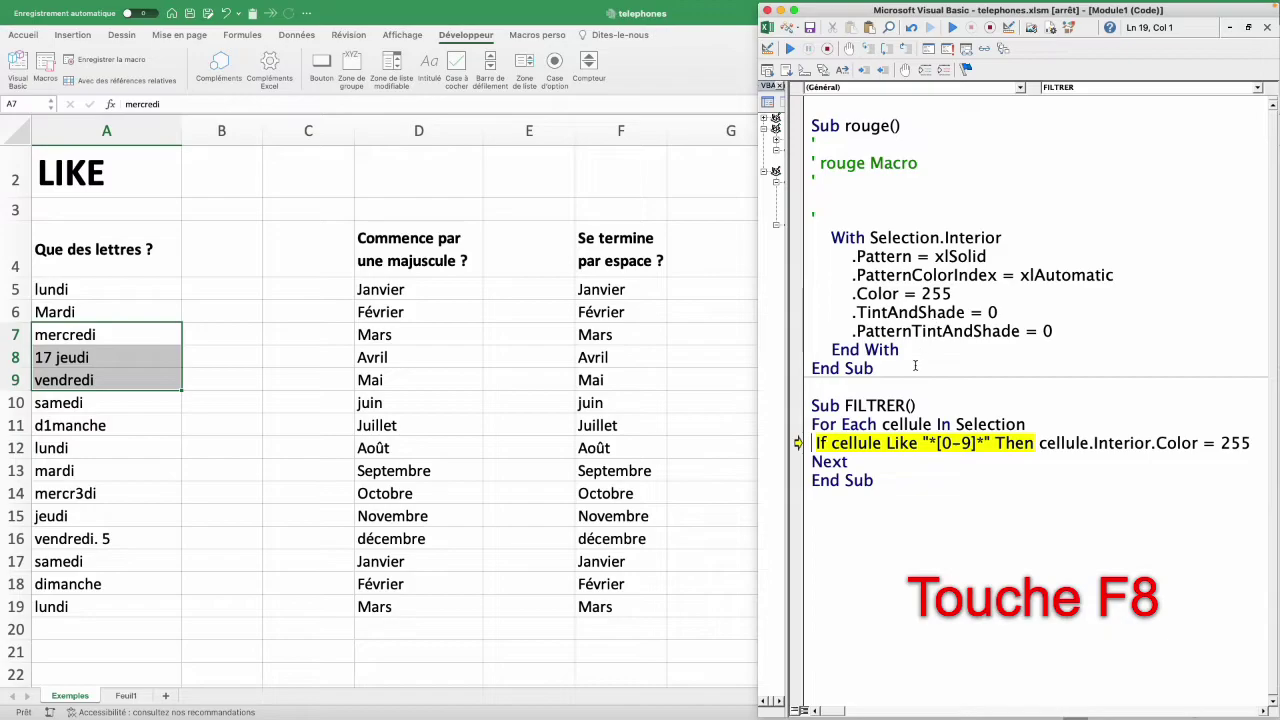
- Step through each cell until End Sub, so only 17 jeudi is filled red
{"action": "mouse_move", "coordinate": [905, 426]}
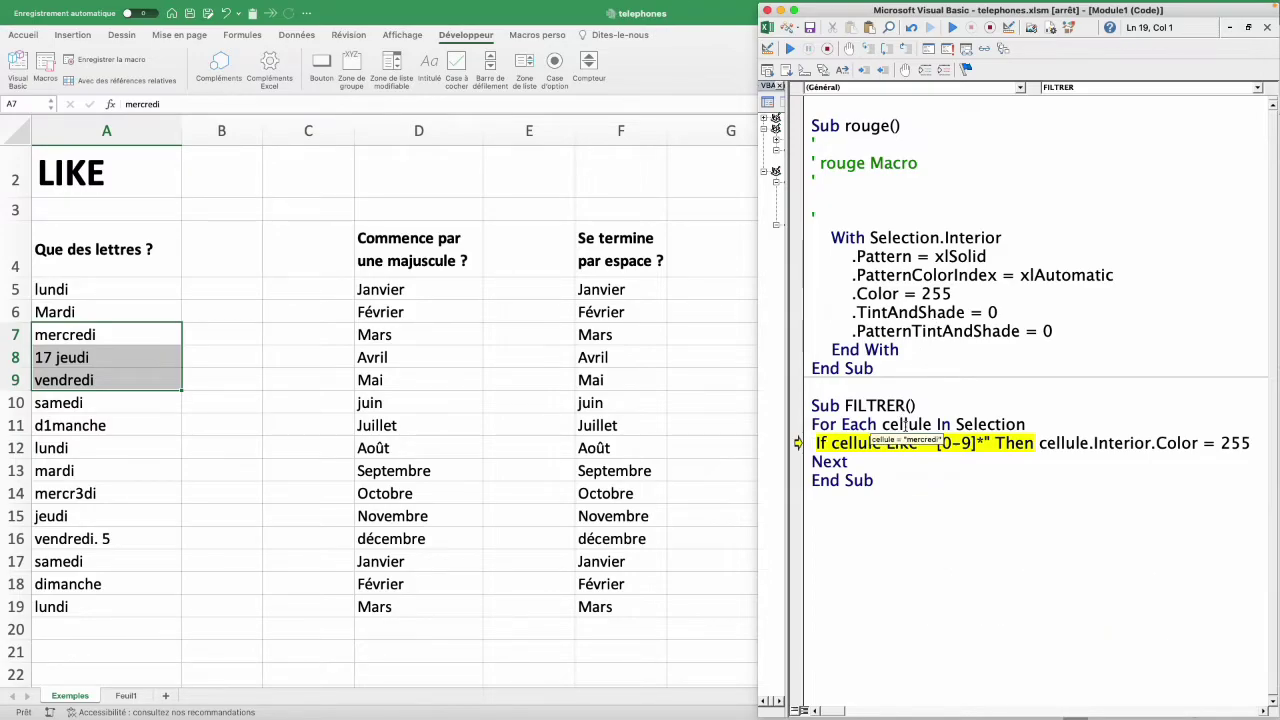
{"action": "left_click", "coordinate": [869, 49]}
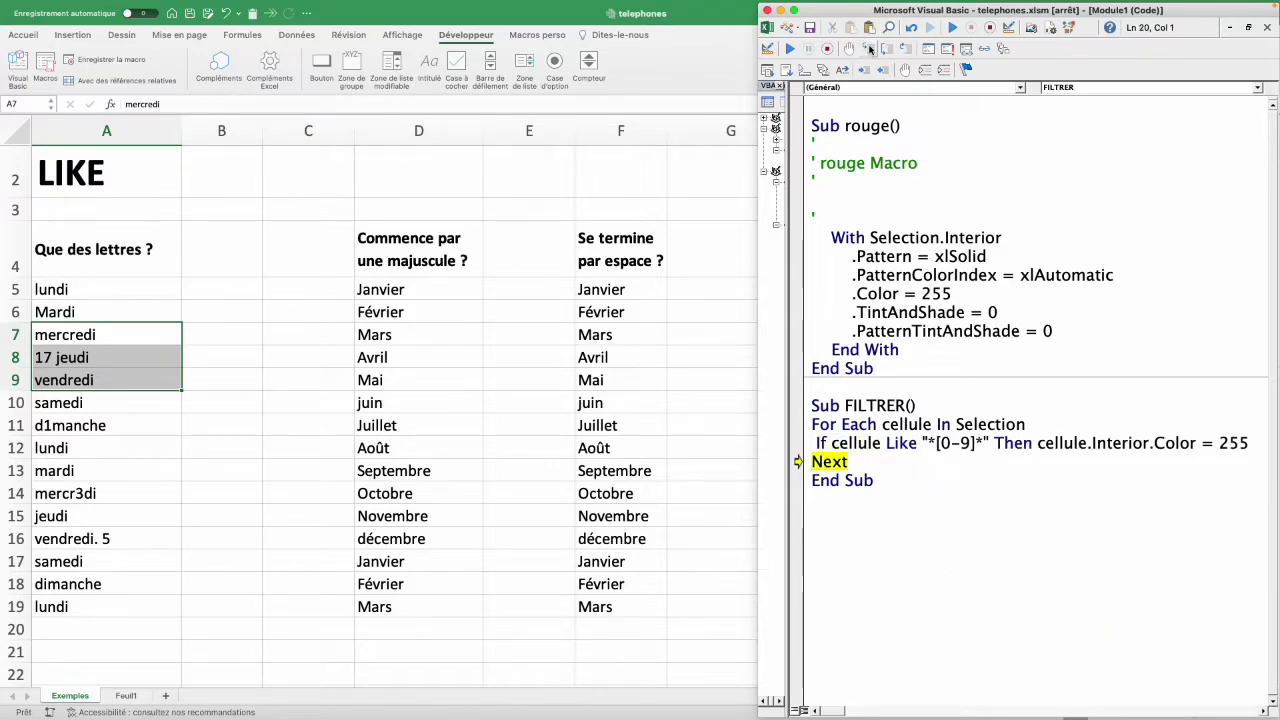
{"action": "left_click", "coordinate": [869, 49]}
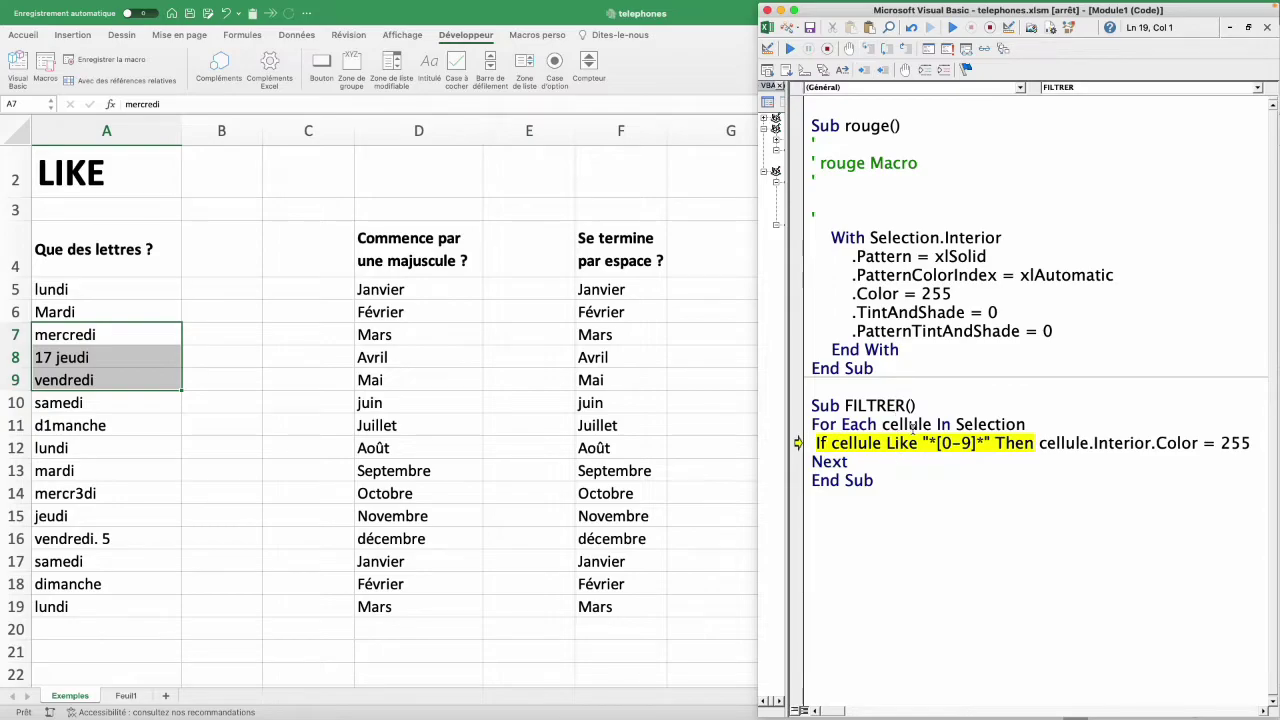
{"action": "mouse_move", "coordinate": [912, 427]}
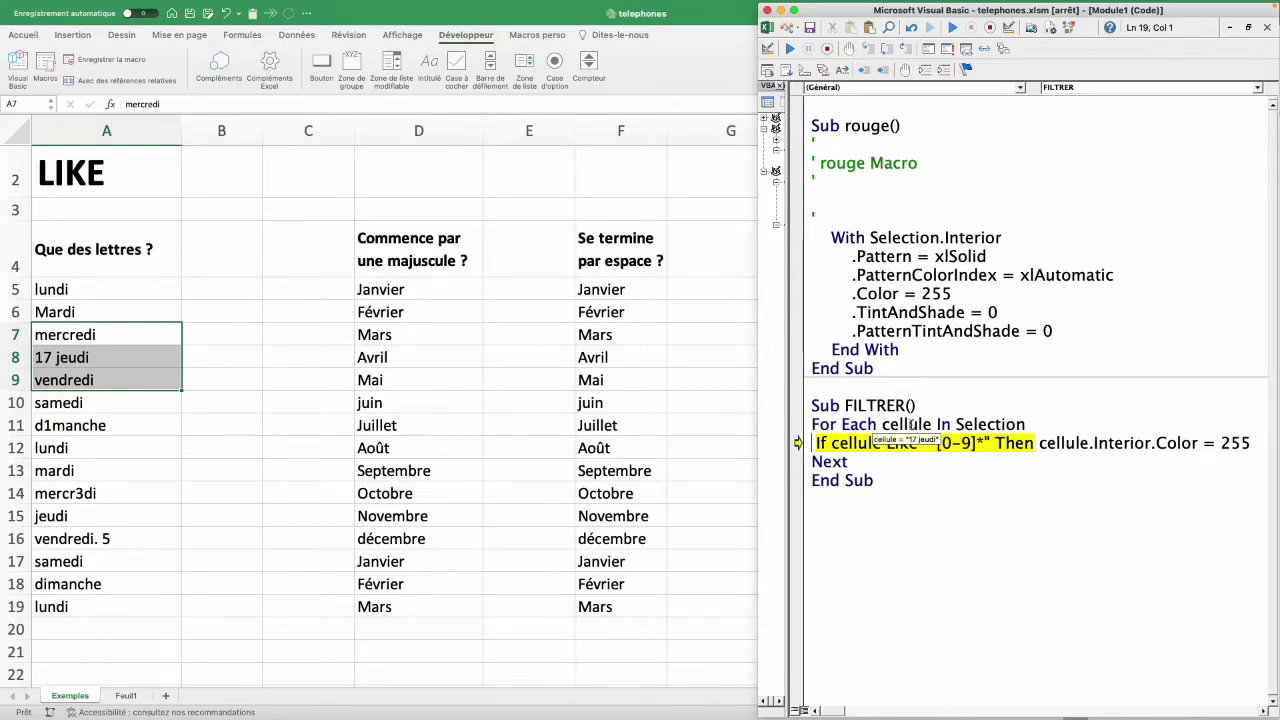
{"action": "left_click", "coordinate": [868, 50]}
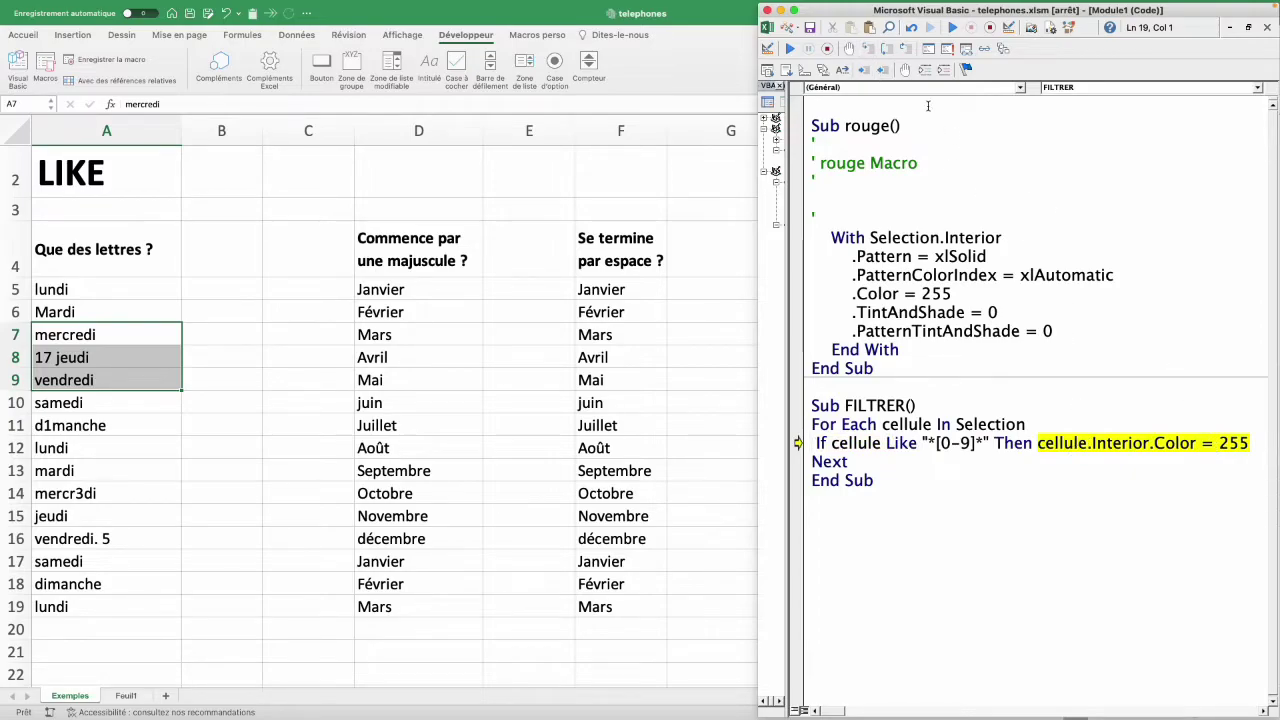
{"action": "left_click", "coordinate": [868, 50]}
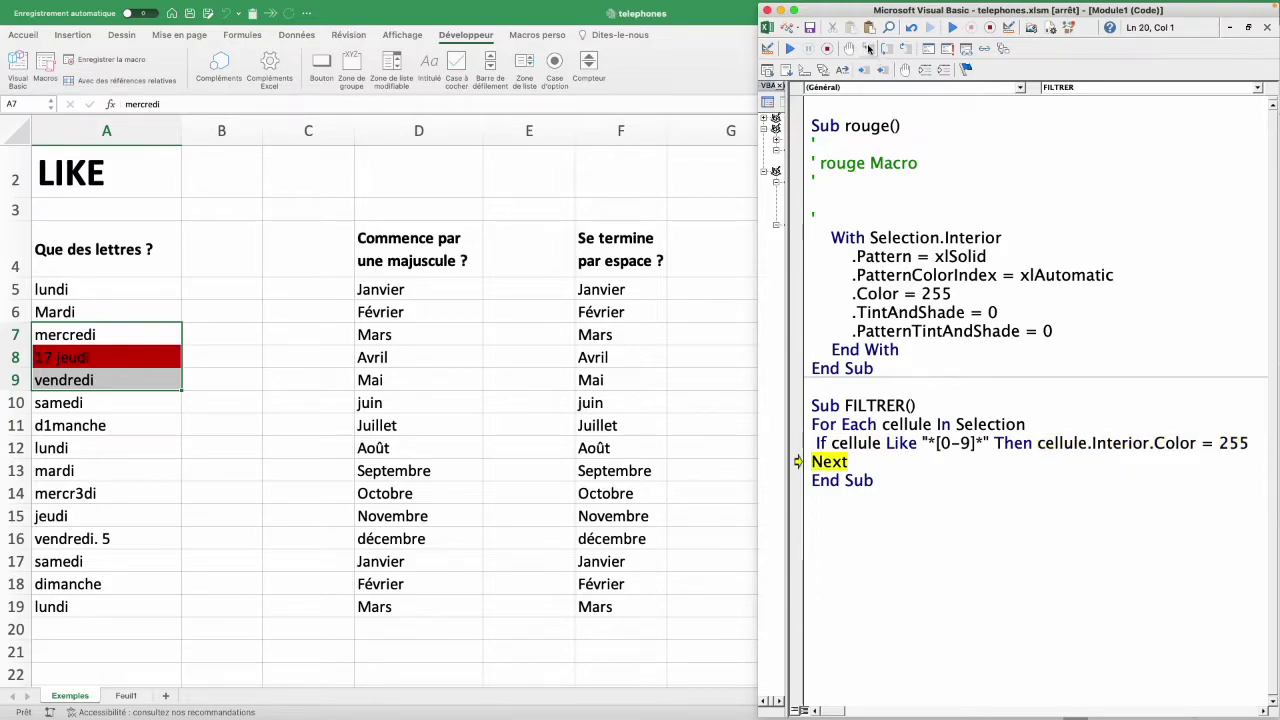
{"action": "left_click", "coordinate": [868, 50]}
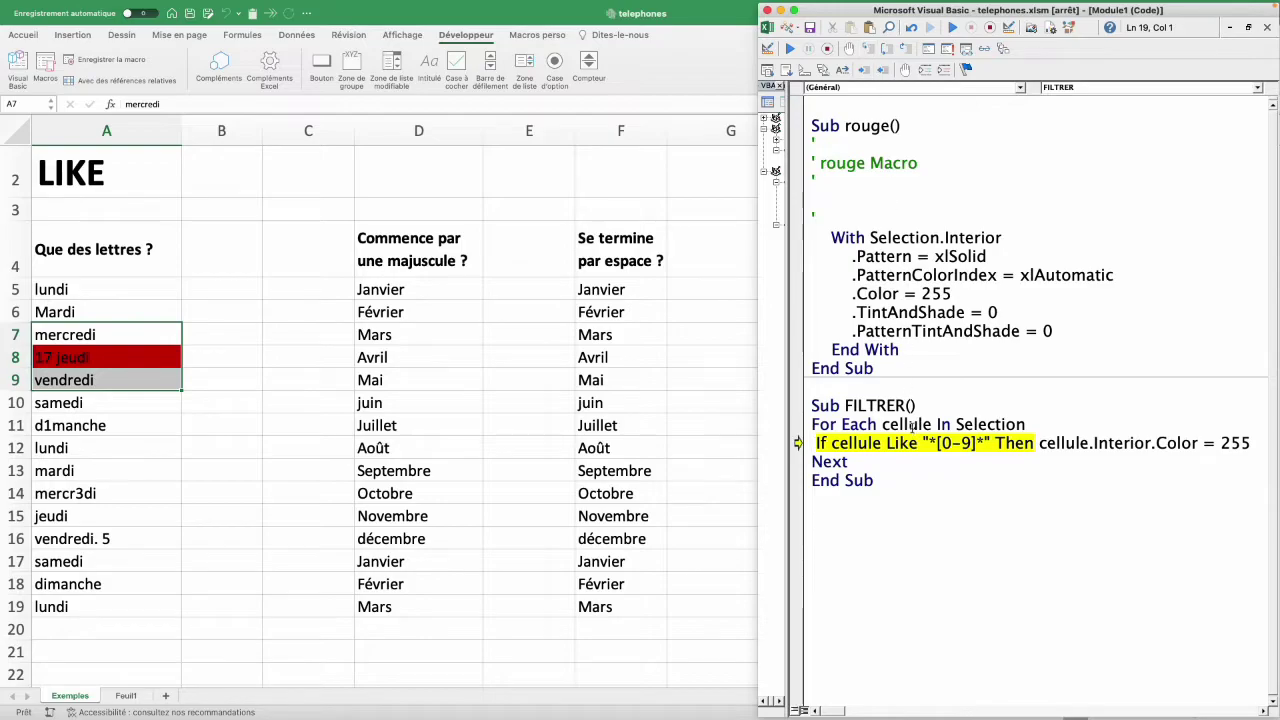
{"action": "left_click", "coordinate": [870, 50]}
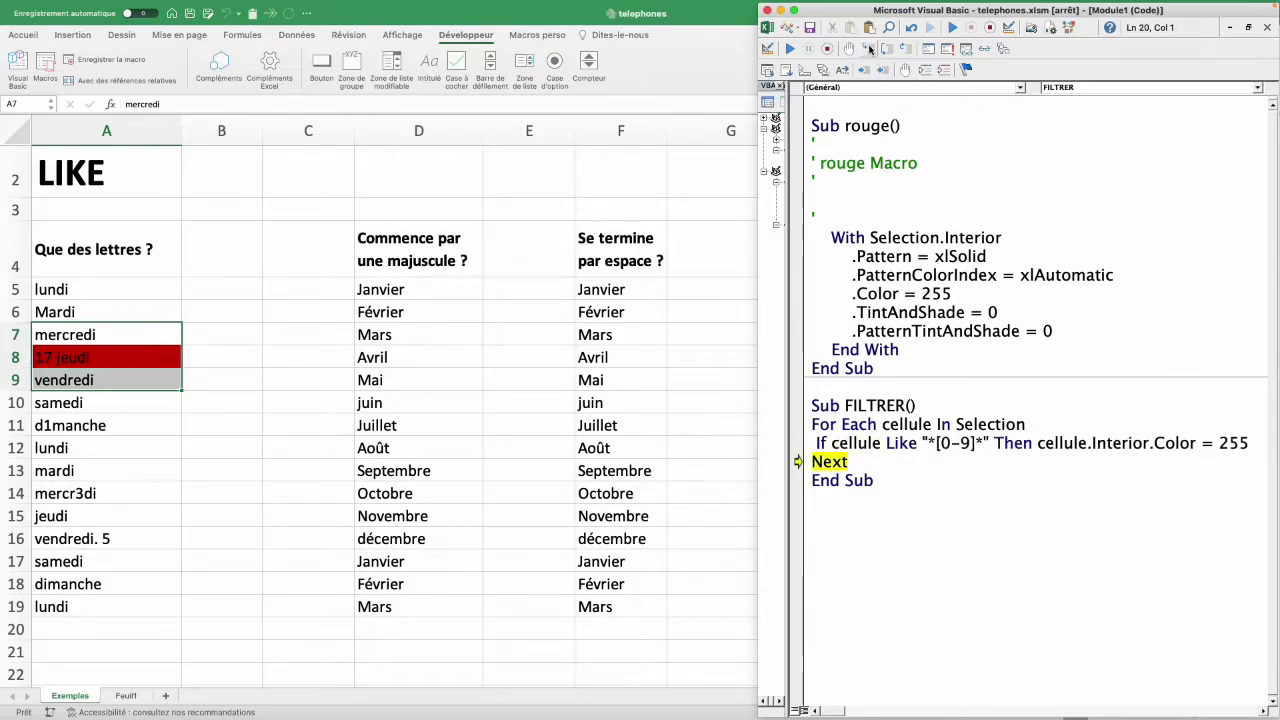
{"action": "left_click", "coordinate": [870, 50]}
{"action": "left_click", "coordinate": [870, 50]}
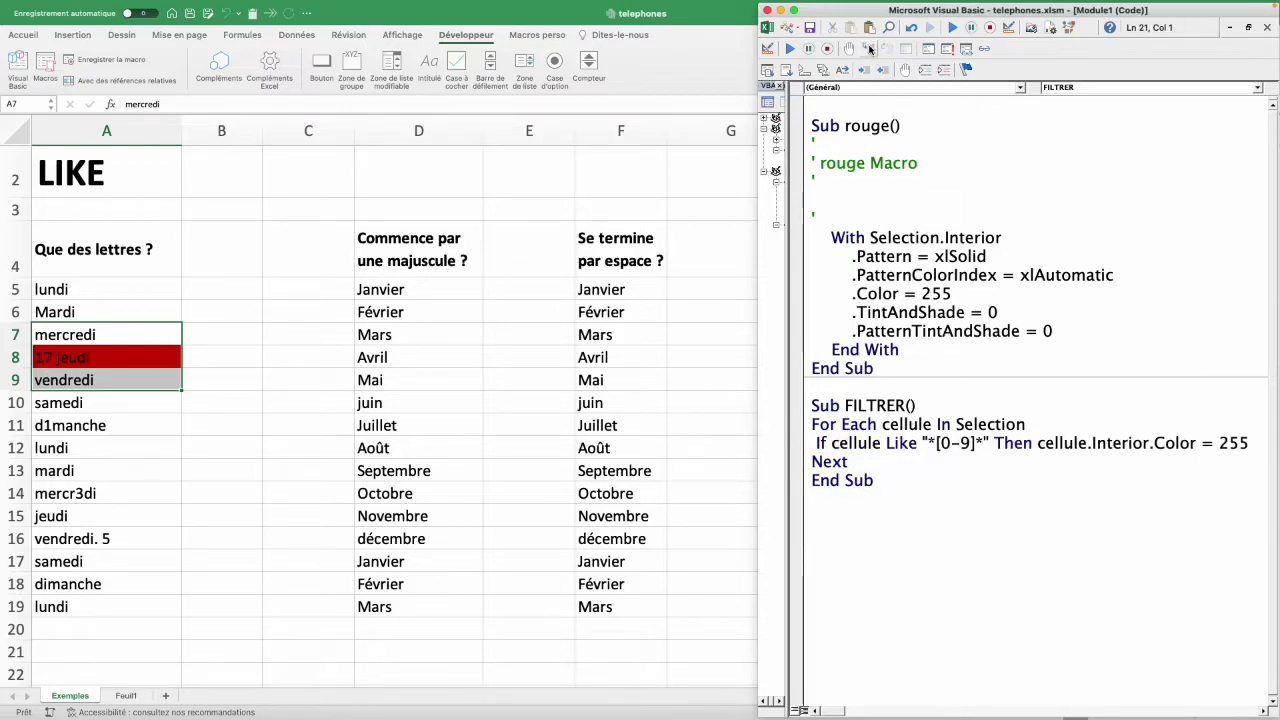
- Run FILTRER on A5:A19 from the VBA editor, also reddening d1manche, mercr3di and vendredi. 5
{"action": "left_click_drag", "start_coordinate": [60, 290], "coordinate": [86, 597]}
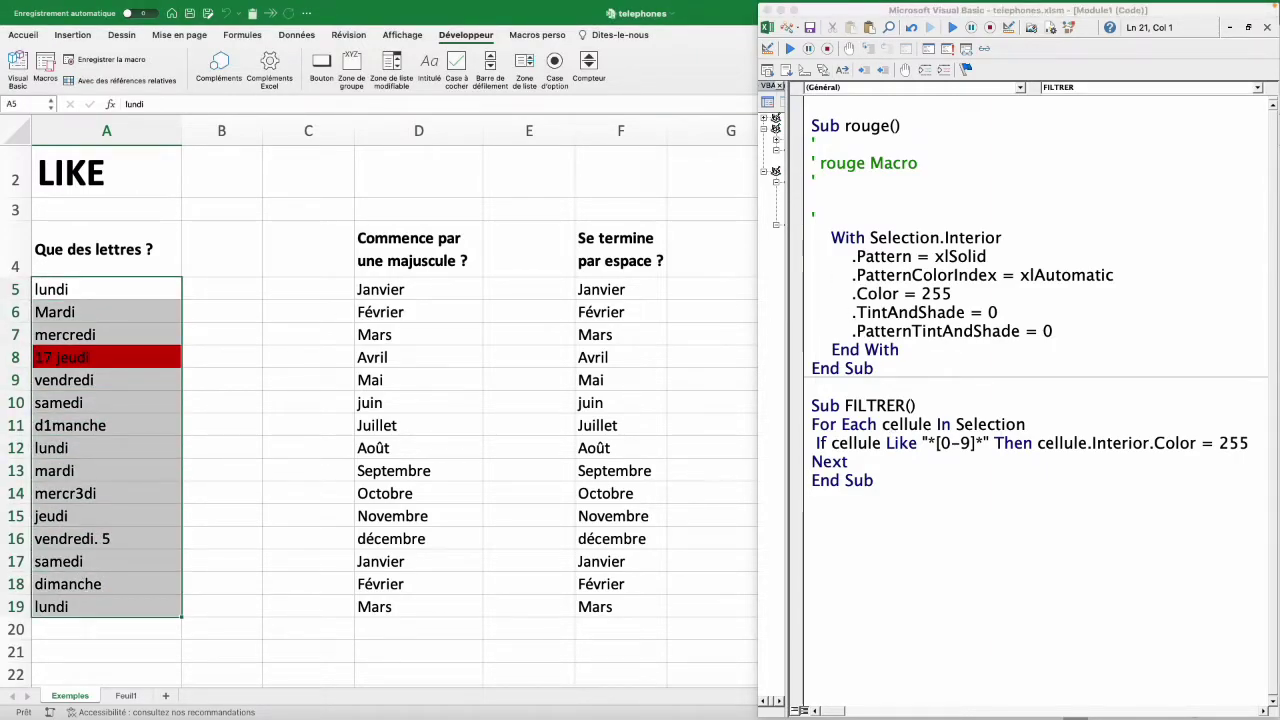
{"action": "left_click", "coordinate": [887, 424]}
{"action": "left_click", "coordinate": [789, 48]}
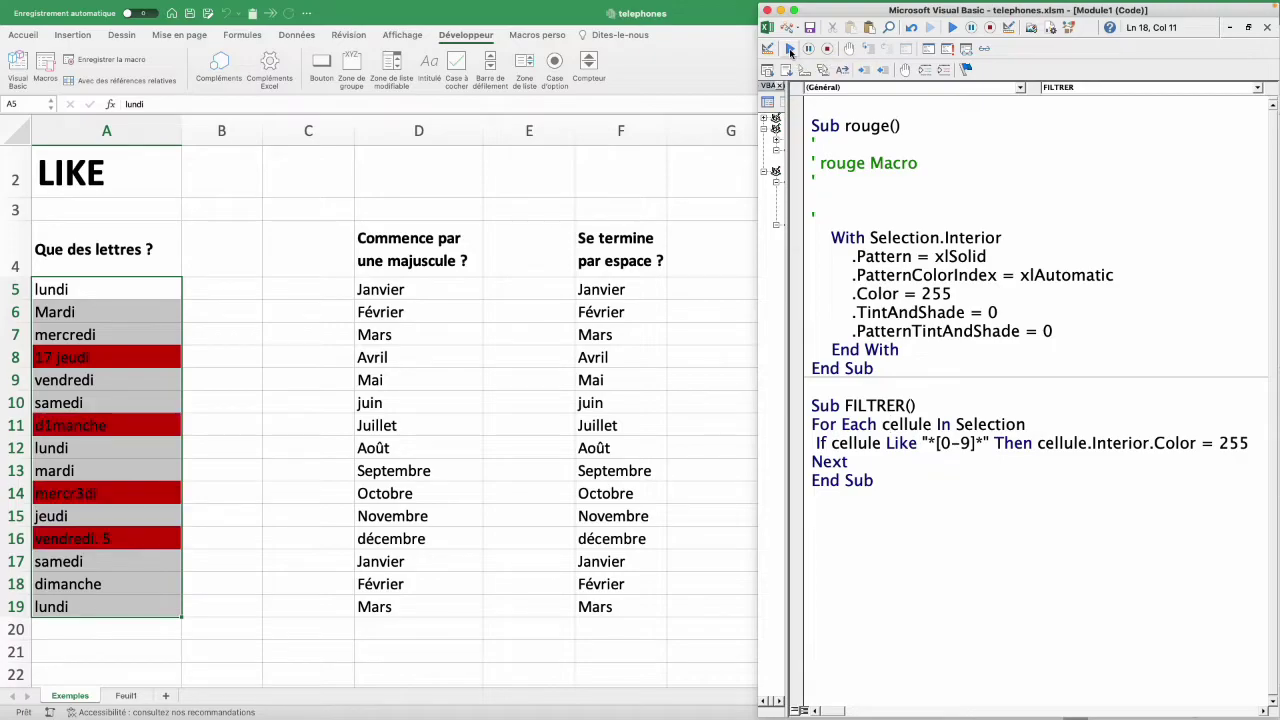
{"action": "left_click", "coordinate": [414, 291]}
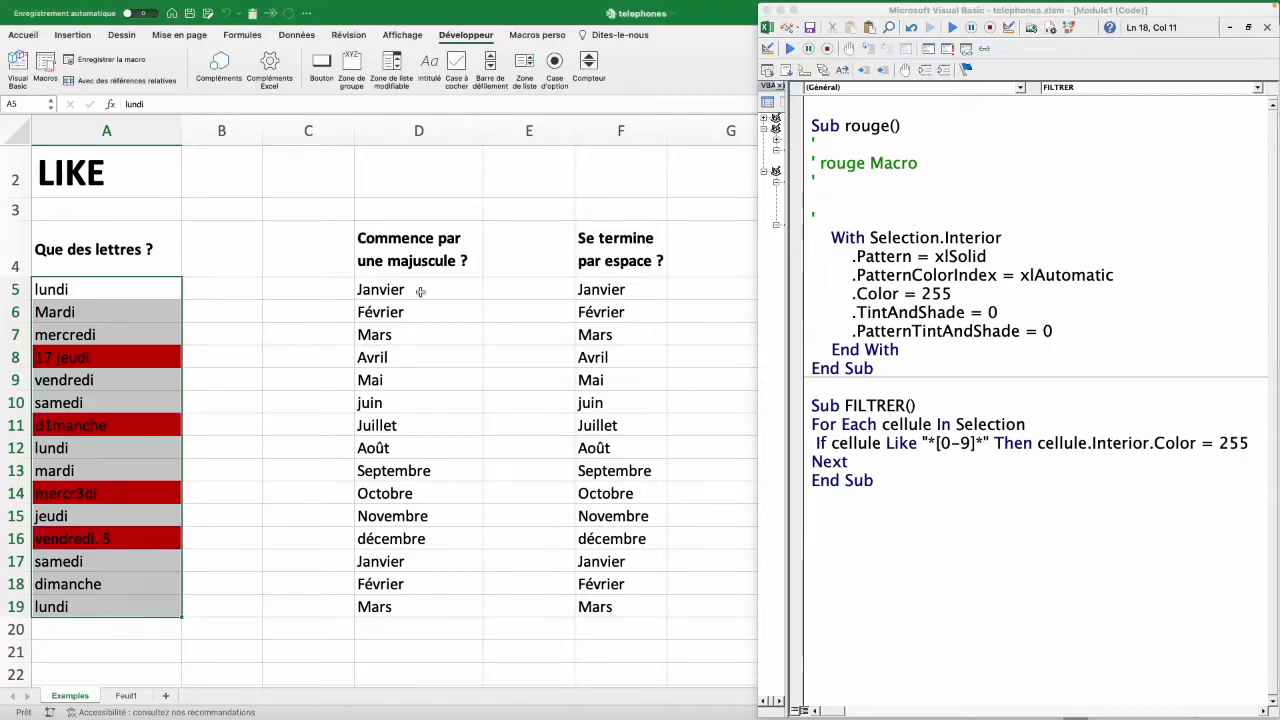
- Comment out FILTRER's *[0-9]* If line with an apostrophe and paste a copy on a new line below
{"action": "left_click", "coordinate": [813, 461]}
{"action": "key", "text": "Return"}
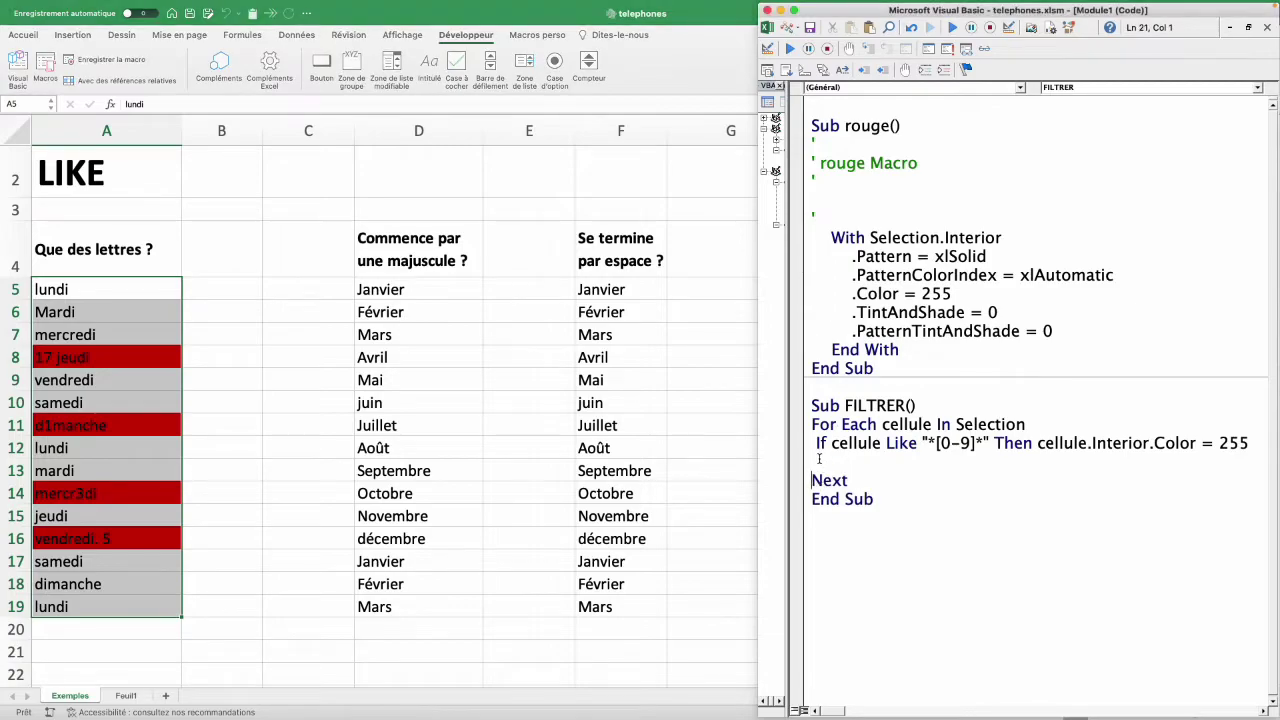
{"action": "left_click", "coordinate": [818, 445]}
{"action": "type", "text": "'"}
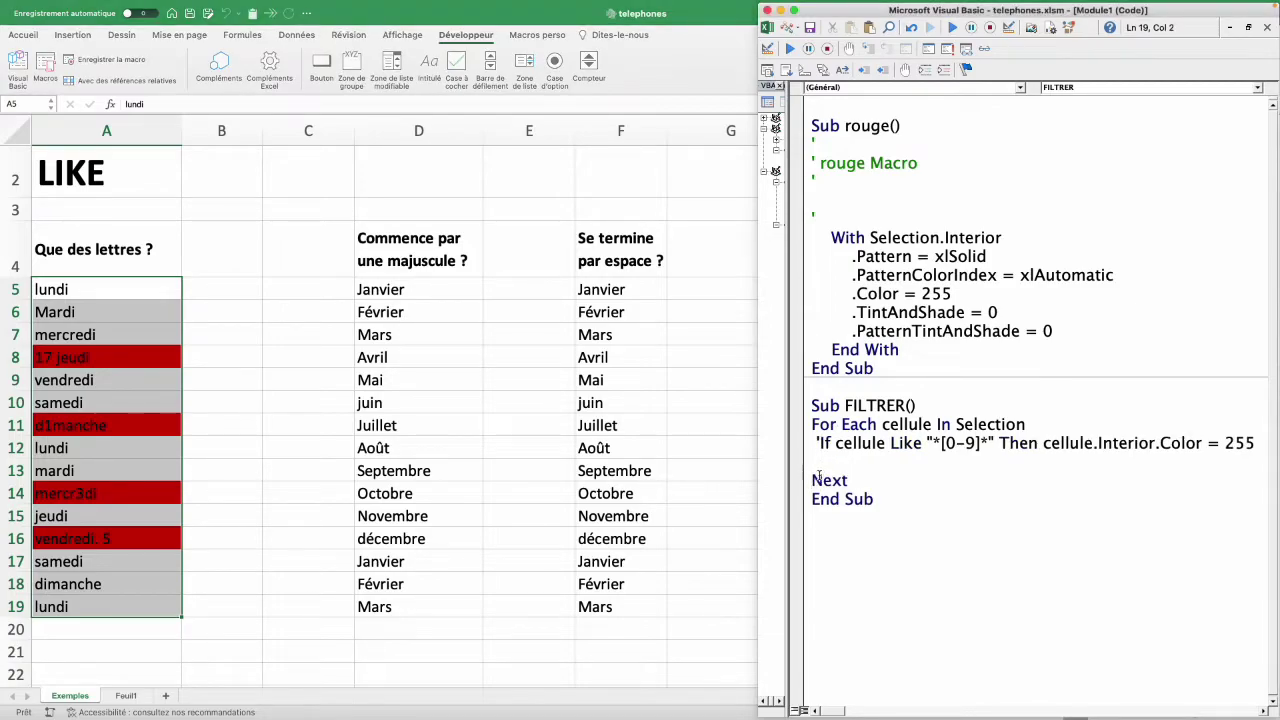
{"action": "left_click_drag", "start_coordinate": [1257, 443], "coordinate": [818, 445]}
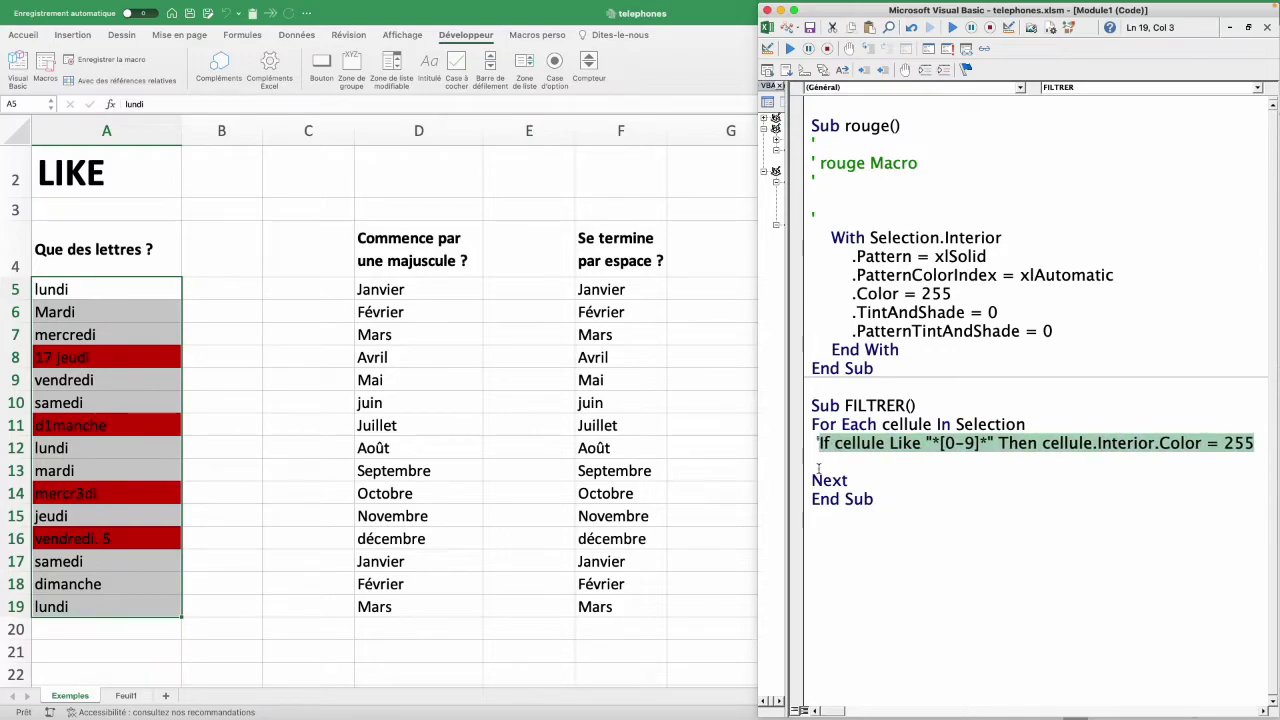
{"action": "key", "text": "super+c"}
{"action": "left_click", "coordinate": [818, 466]}
{"action": "key", "text": "super+v"}
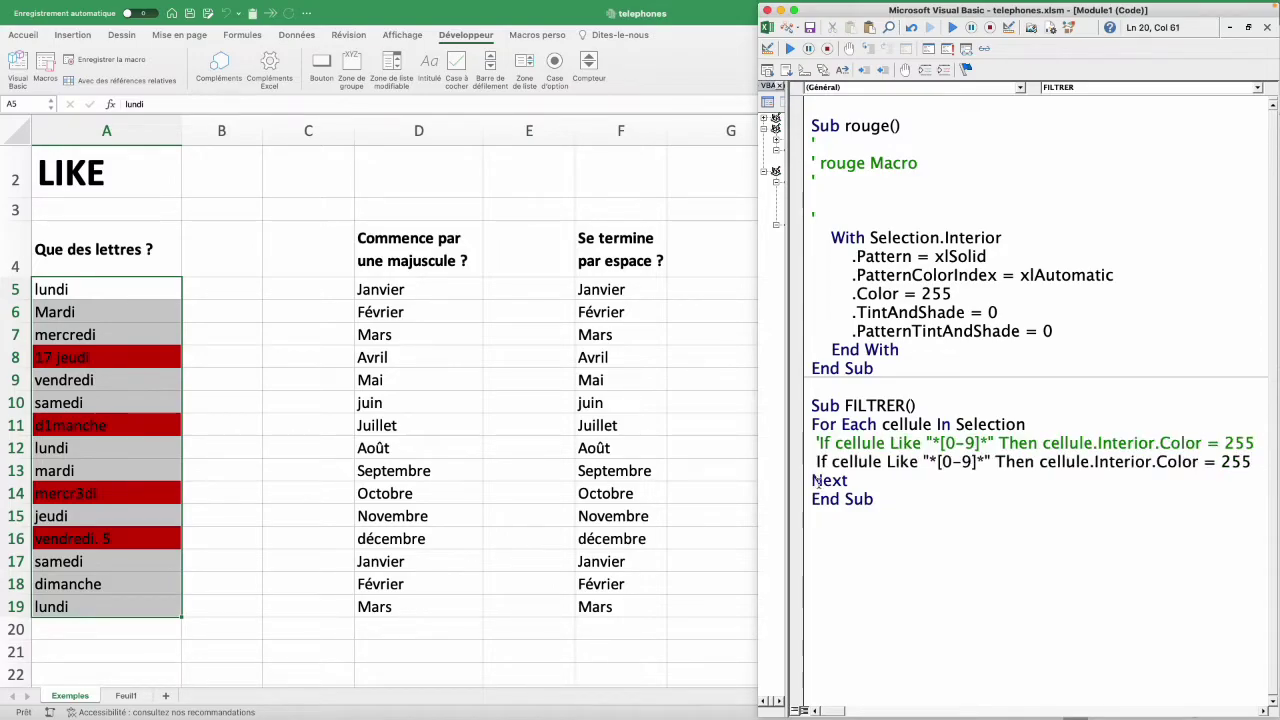
- Change the copied line's Like pattern to "[!A-Z]*" to catch text not starting with a capital
{"action": "left_click_drag", "start_coordinate": [985, 461], "coordinate": [922, 461]}
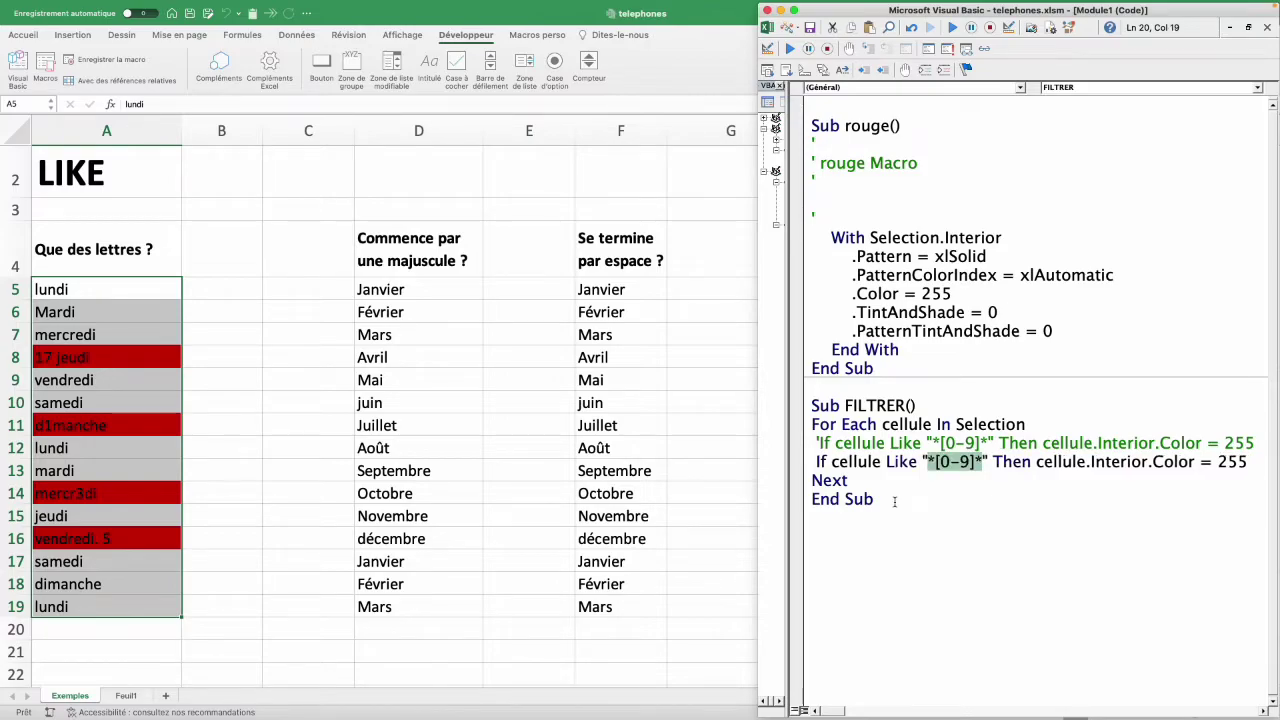
{"action": "key", "text": "BackSpace"}
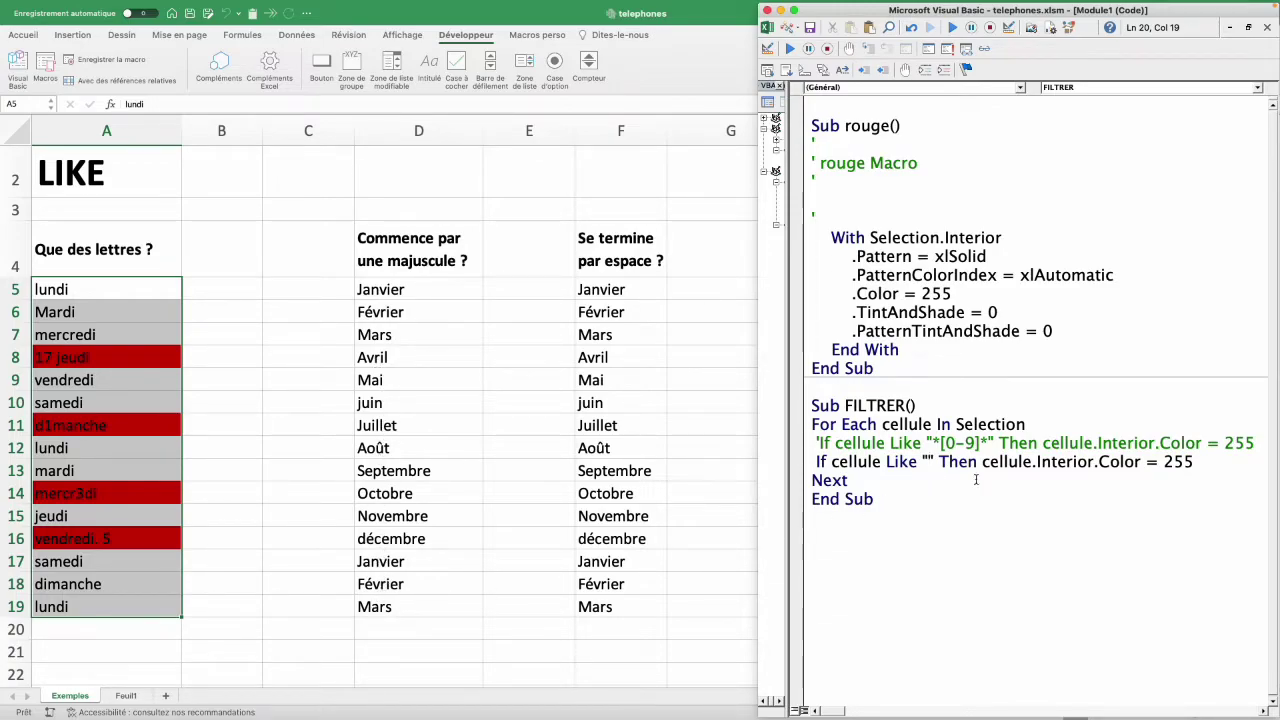
{"action": "type", "text": "["}
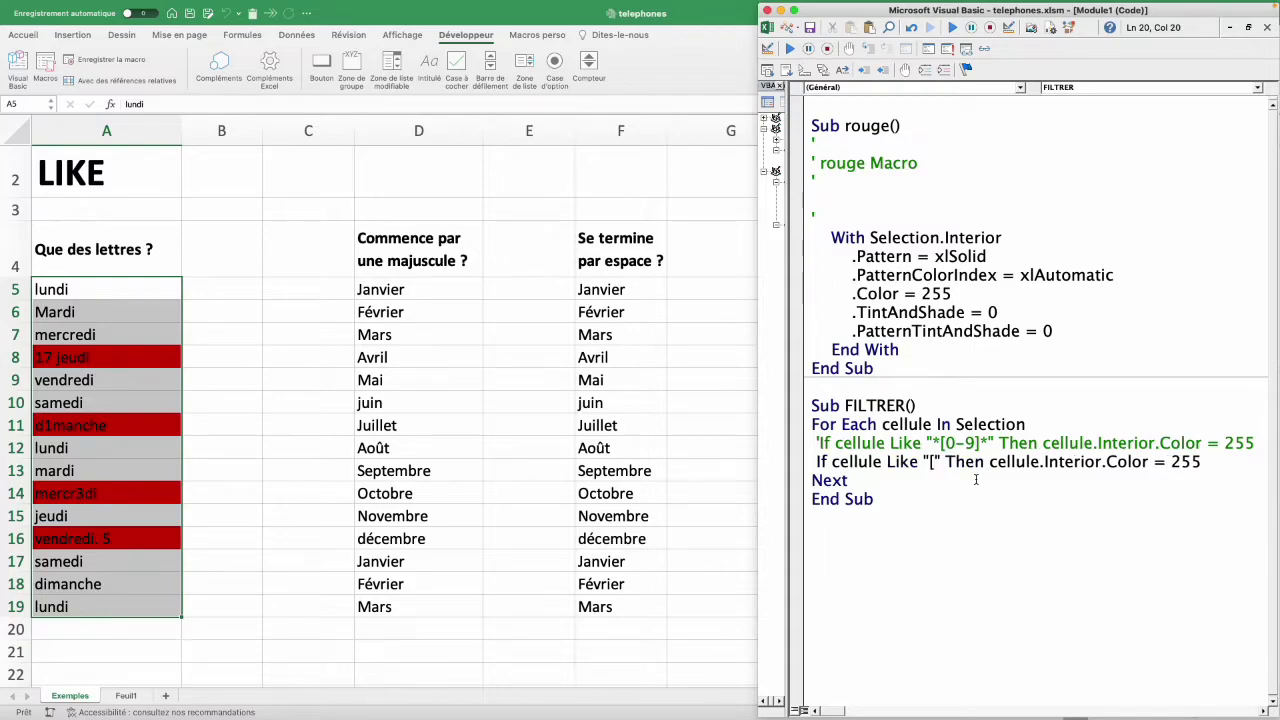
{"action": "type", "text": "A-"}
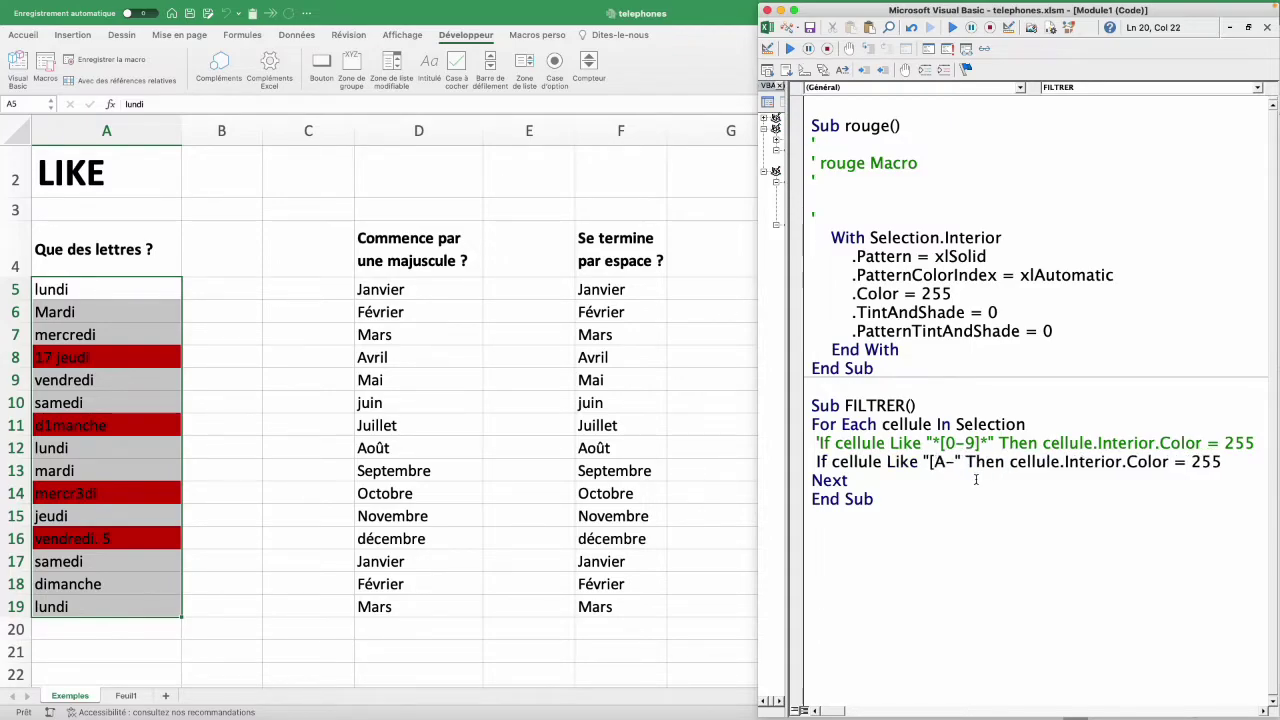
{"action": "type", "text": "Z]"}
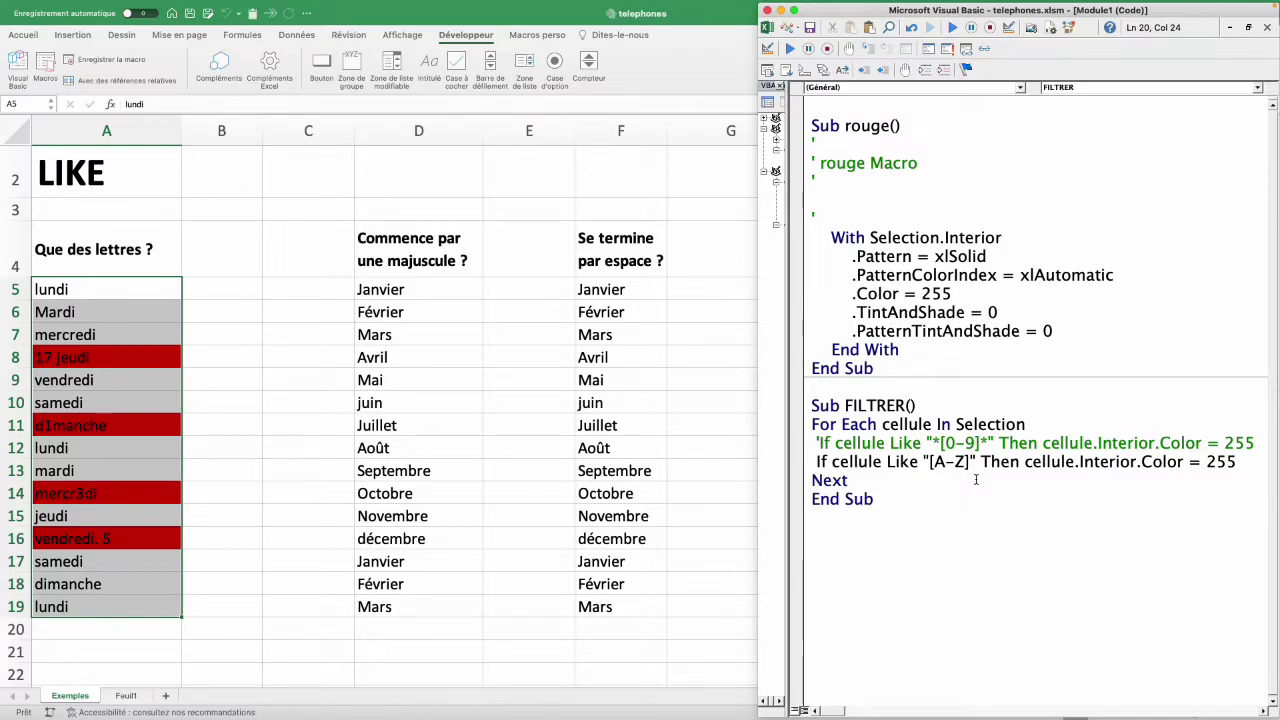
{"action": "key", "text": "Down"}
{"action": "type", "text": "*"}
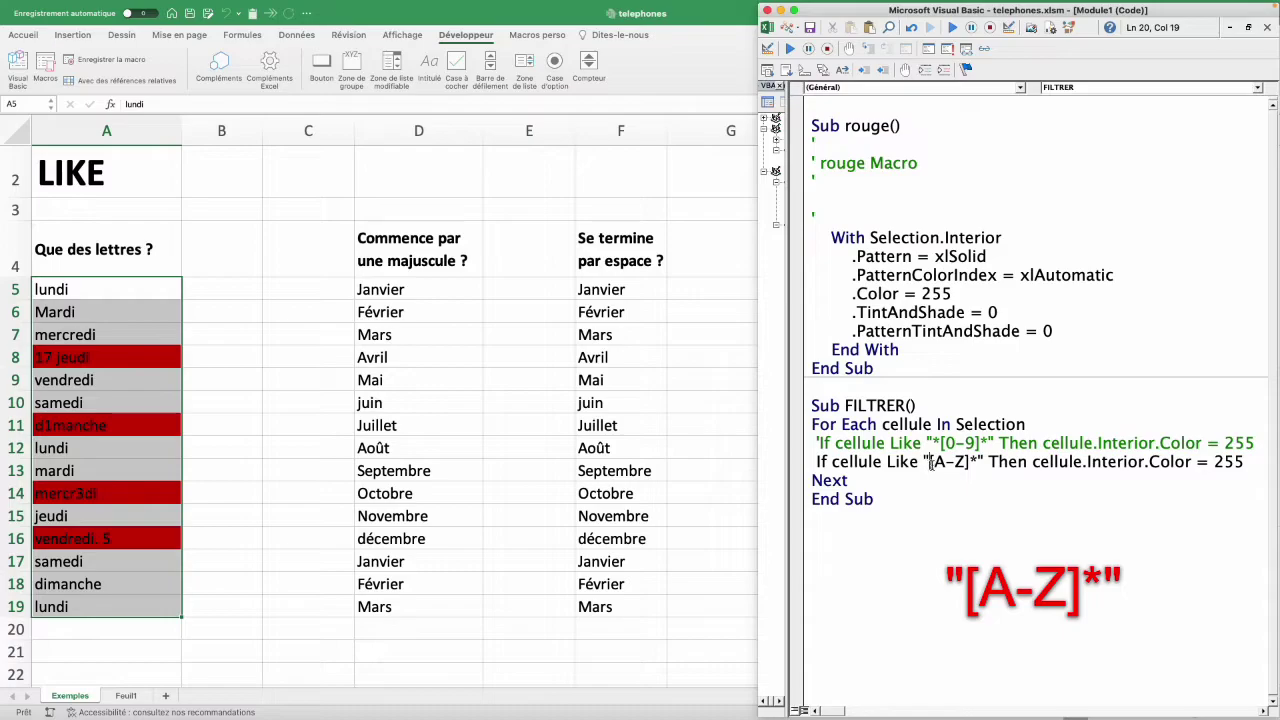
{"action": "left_click_drag", "start_coordinate": [929, 462], "coordinate": [967, 462]}
{"action": "left_click", "coordinate": [969, 462]}
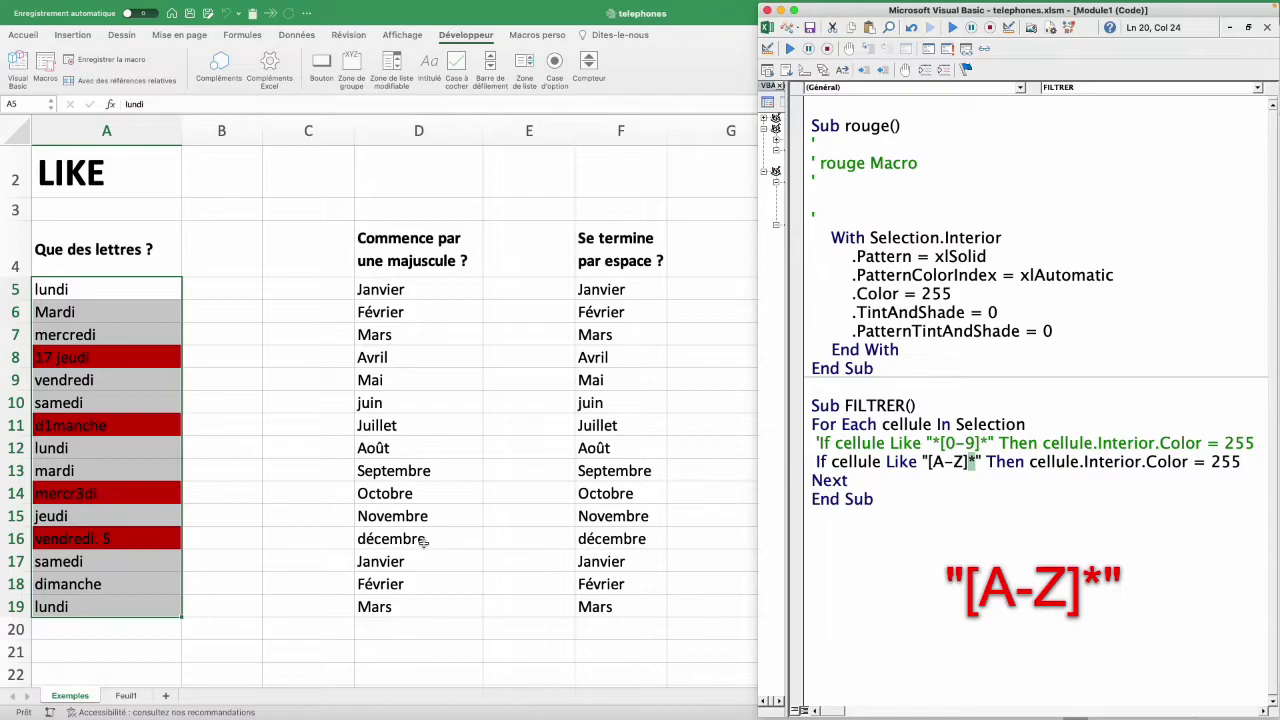
{"action": "left_click", "coordinate": [932, 462]}
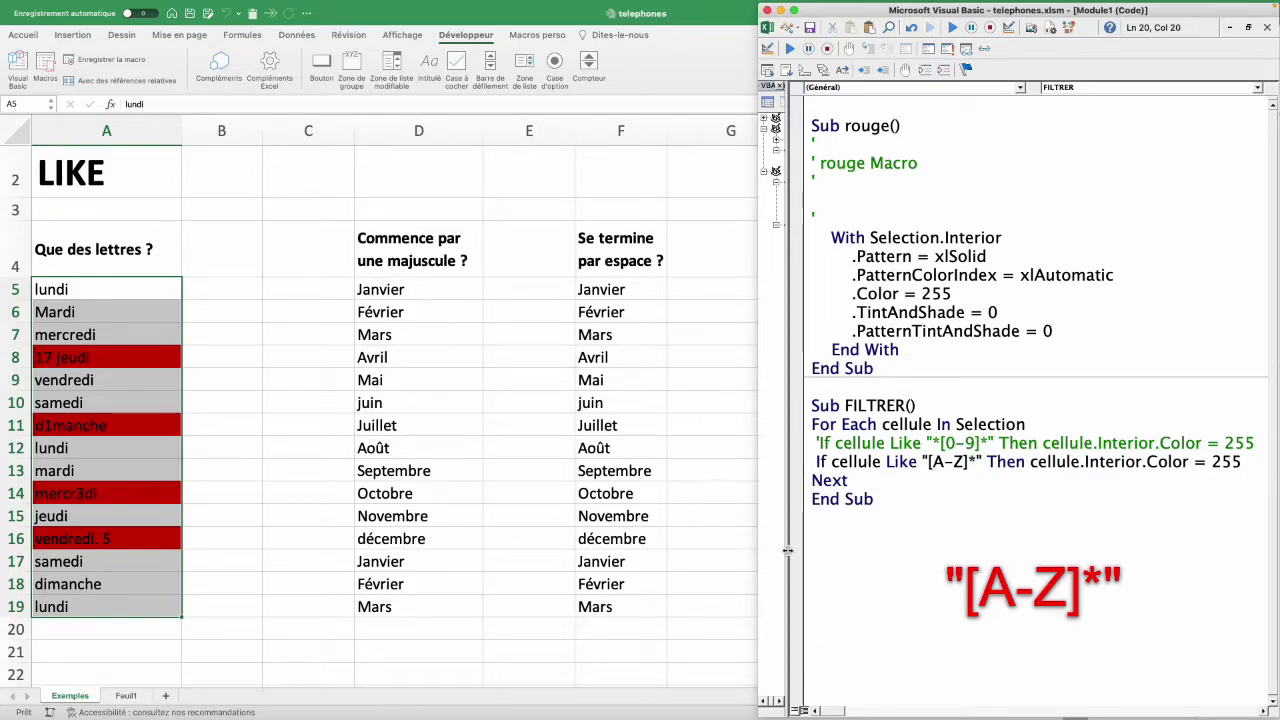
{"action": "type", "text": "!"}
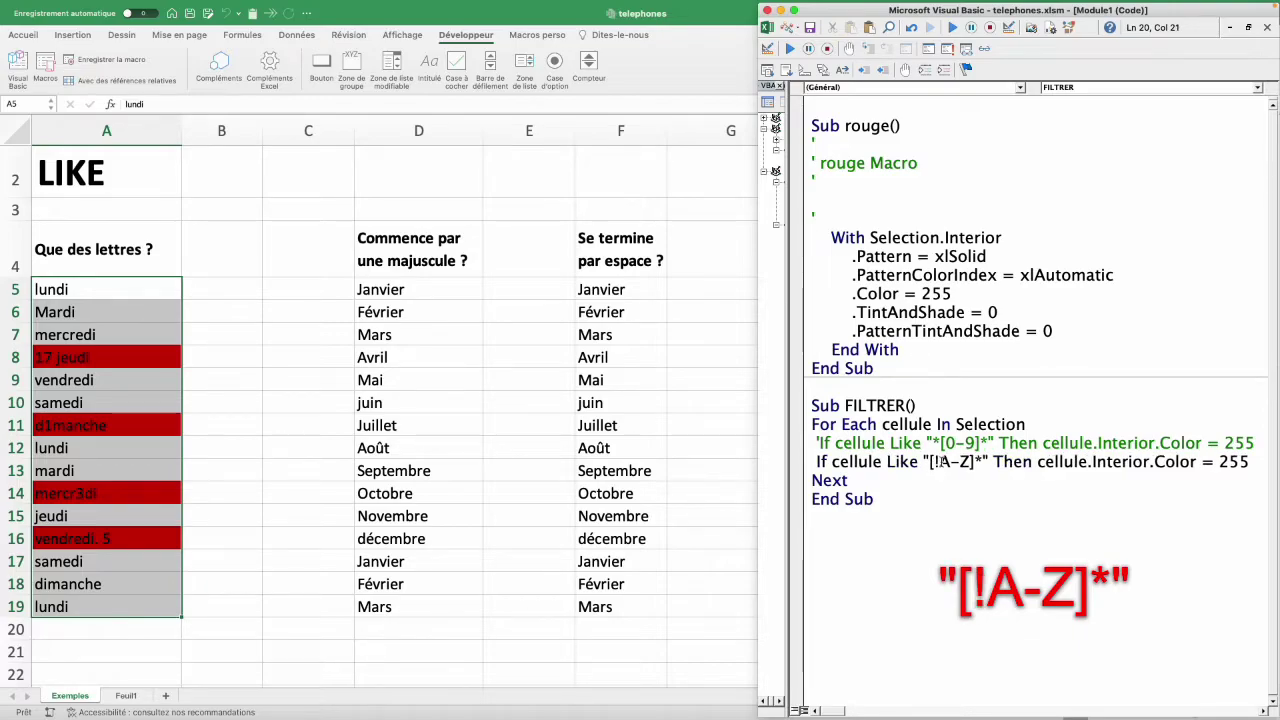
{"action": "left_click_drag", "start_coordinate": [939, 462], "coordinate": [970, 462]}
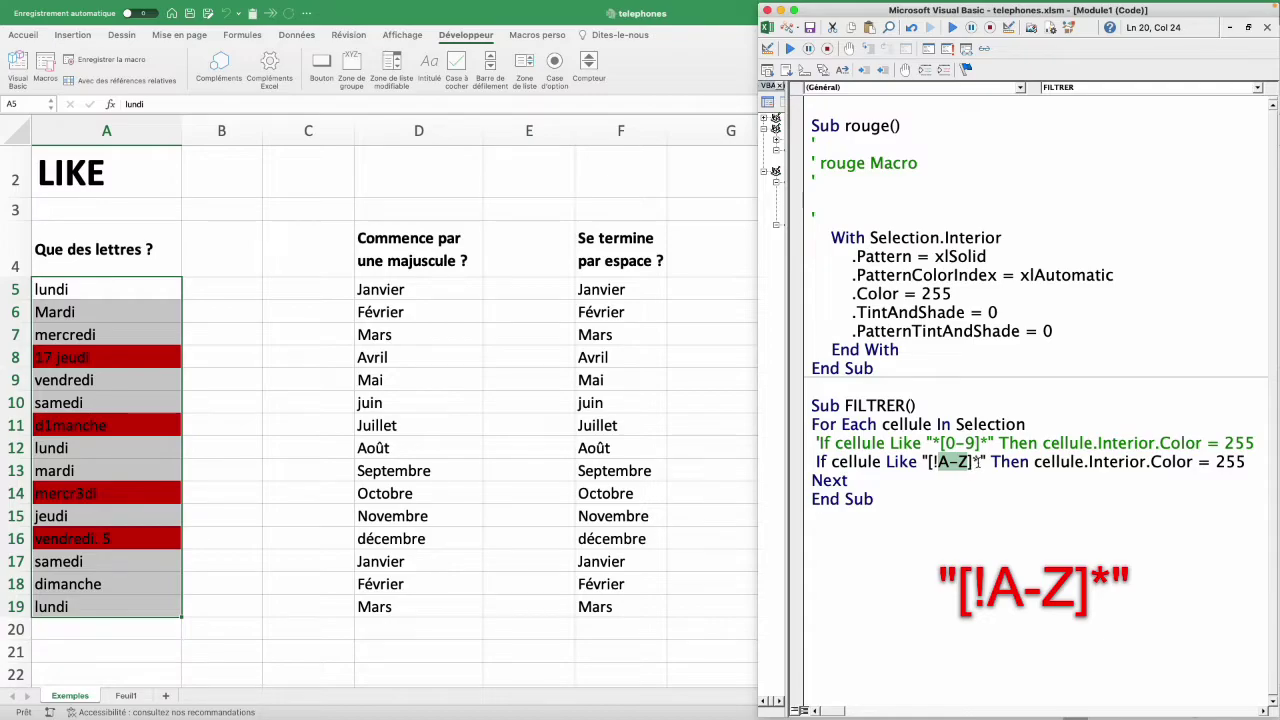
{"action": "left_click", "coordinate": [976, 462]}
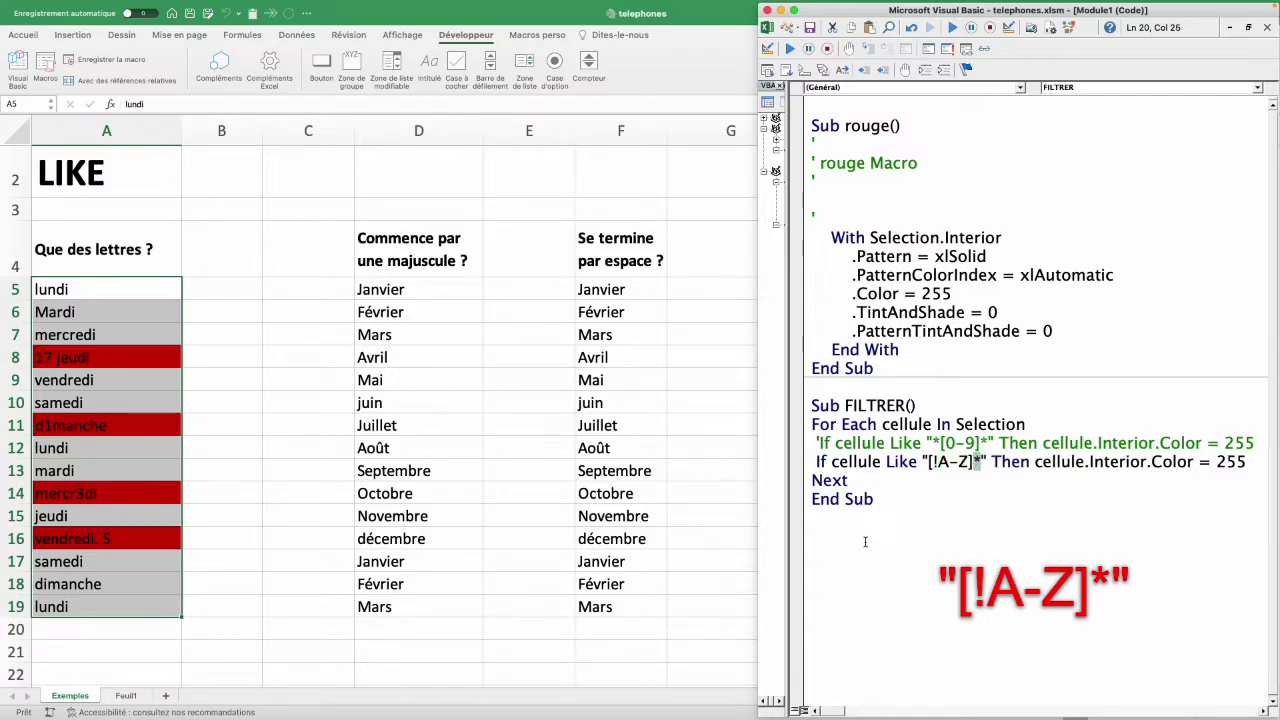
{"action": "left_click", "coordinate": [380, 382]}
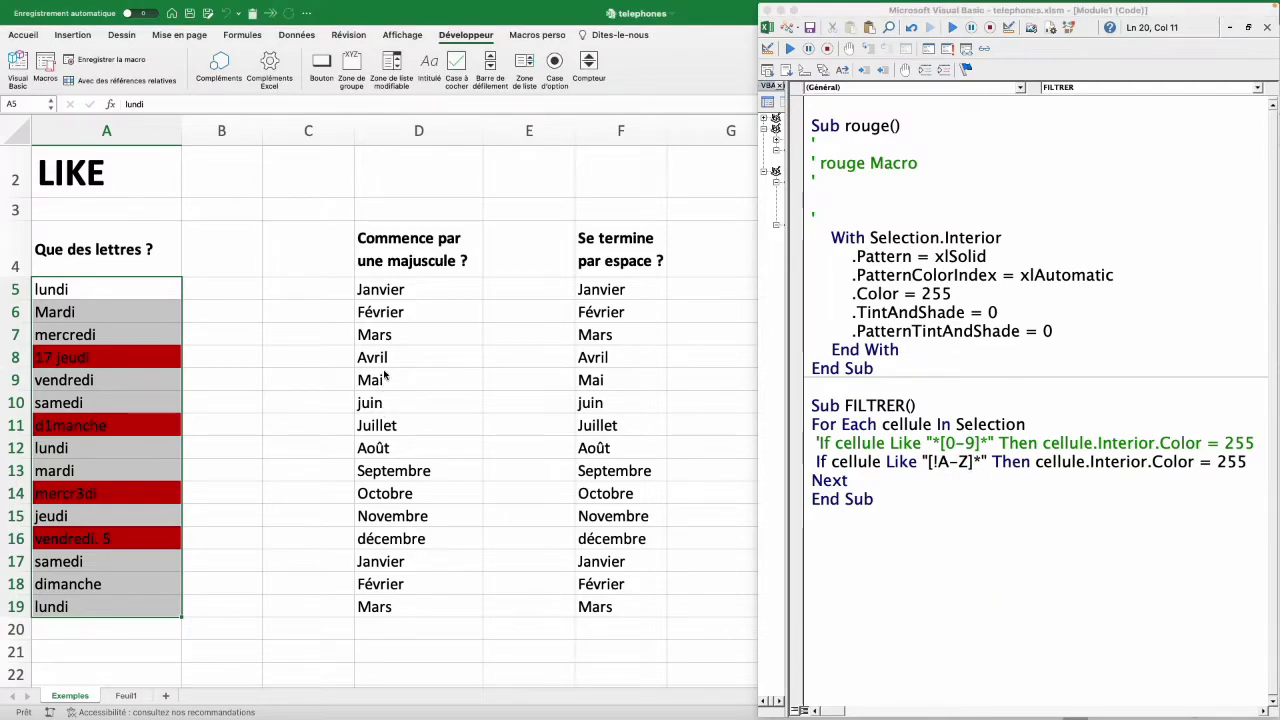
- Select Mai, juin and Juillet in D9:D11 and step FILTRER through to End Sub, turning juin red
{"action": "left_click_drag", "start_coordinate": [385, 375], "coordinate": [384, 424]}
{"action": "left_click", "coordinate": [800, 33]}
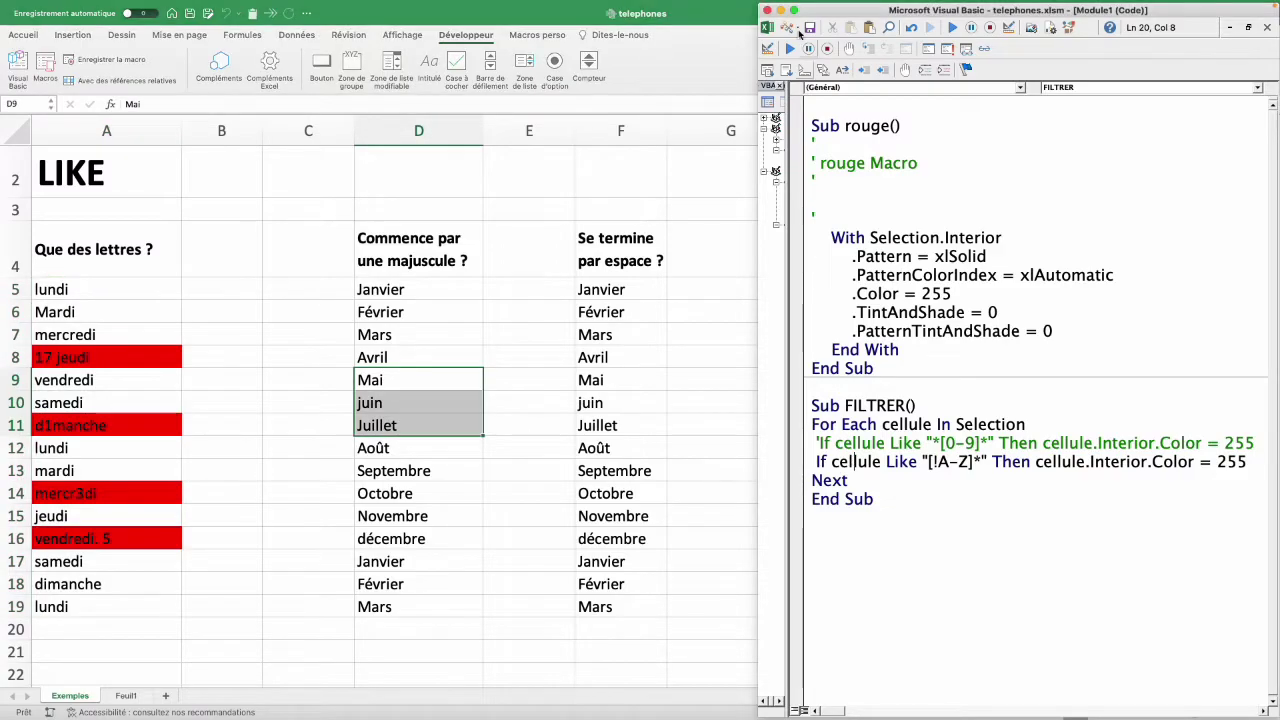
{"action": "key", "text": "F8"}
{"action": "key", "text": "F8"}
{"action": "key", "text": "F8"}
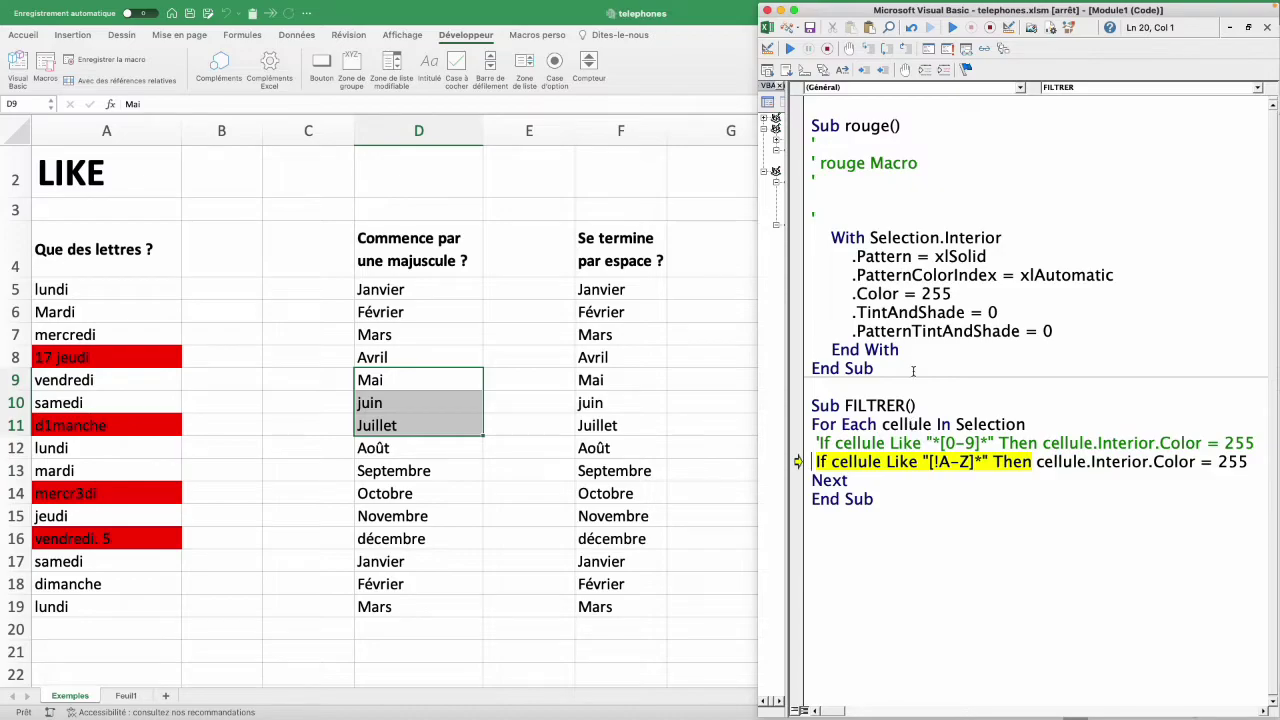
{"action": "left_click", "coordinate": [867, 52]}
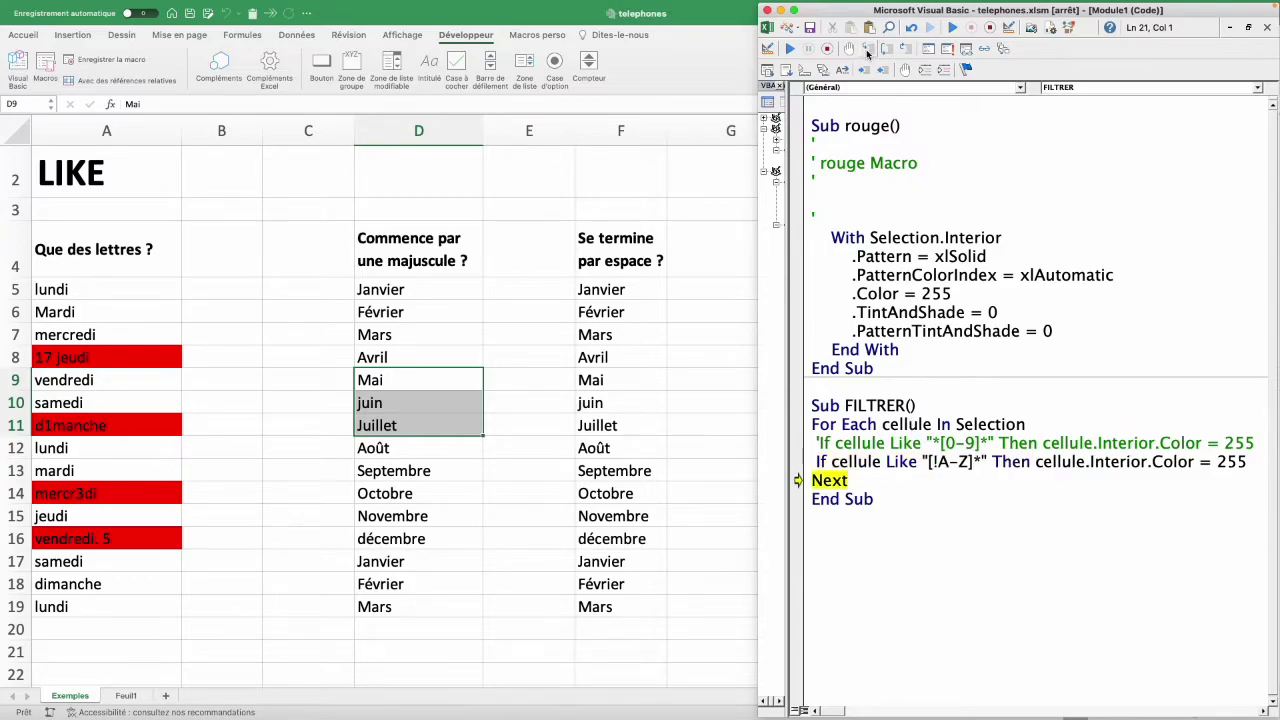
{"action": "left_click", "coordinate": [867, 52]}
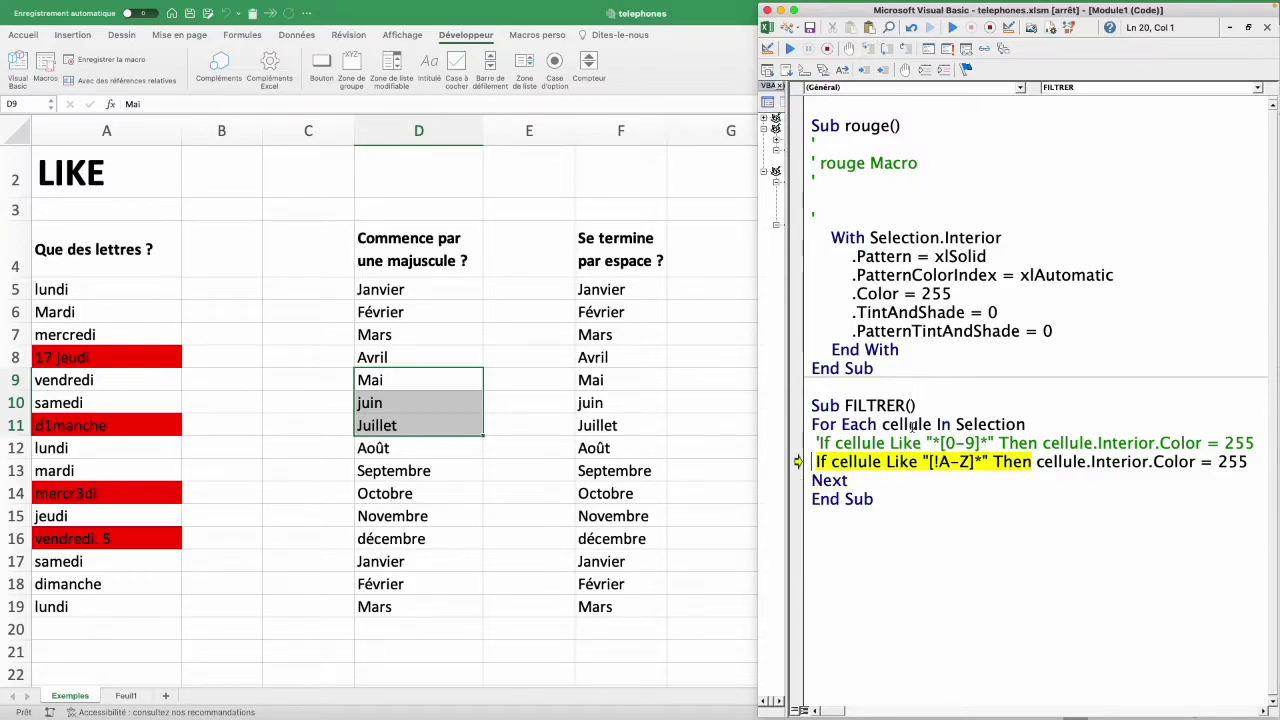
{"action": "mouse_move", "coordinate": [913, 428]}
{"action": "left_click", "coordinate": [867, 52]}
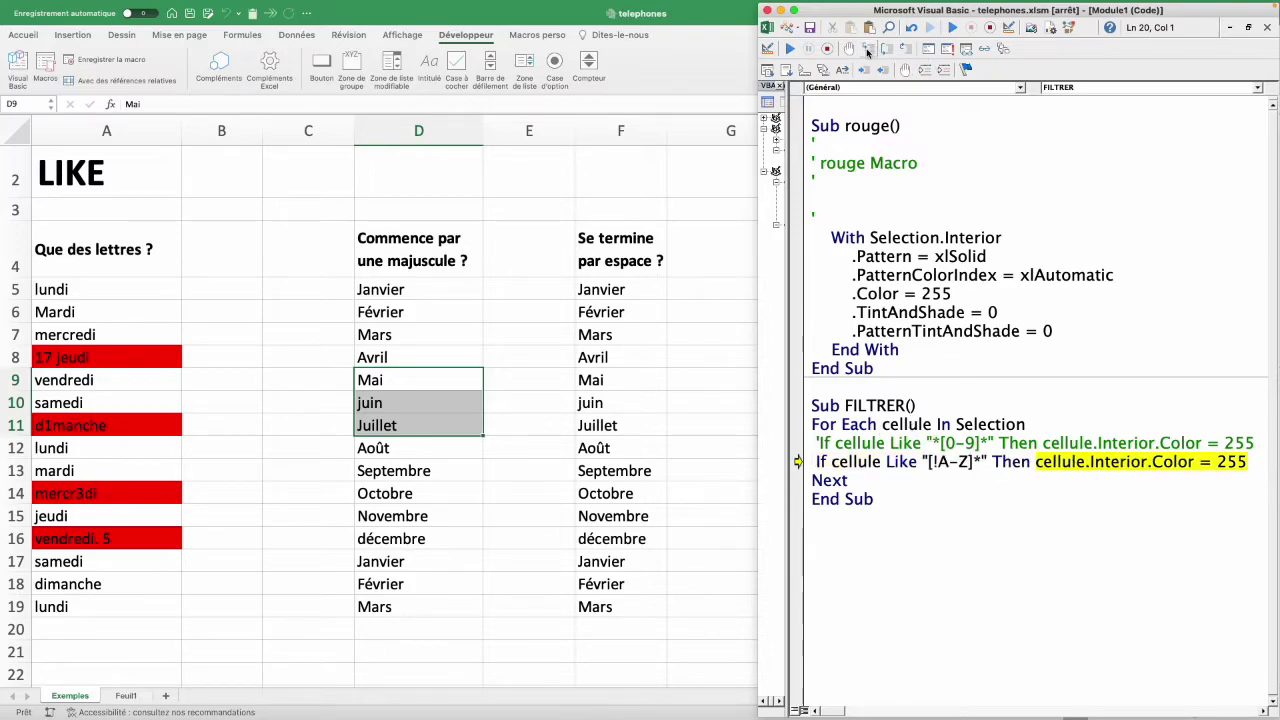
{"action": "left_click", "coordinate": [867, 52]}
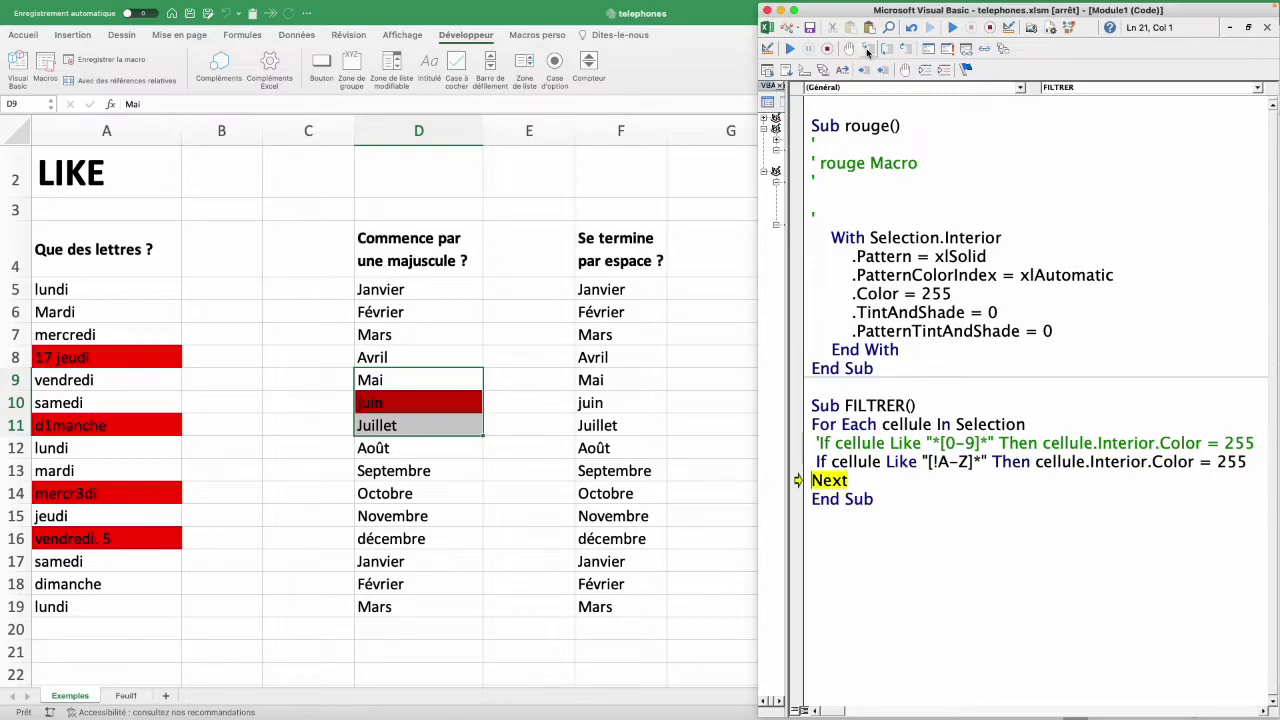
{"action": "left_click", "coordinate": [867, 52]}
{"action": "left_click", "coordinate": [867, 52]}
{"action": "left_click", "coordinate": [867, 52]}
{"action": "left_click", "coordinate": [867, 52]}
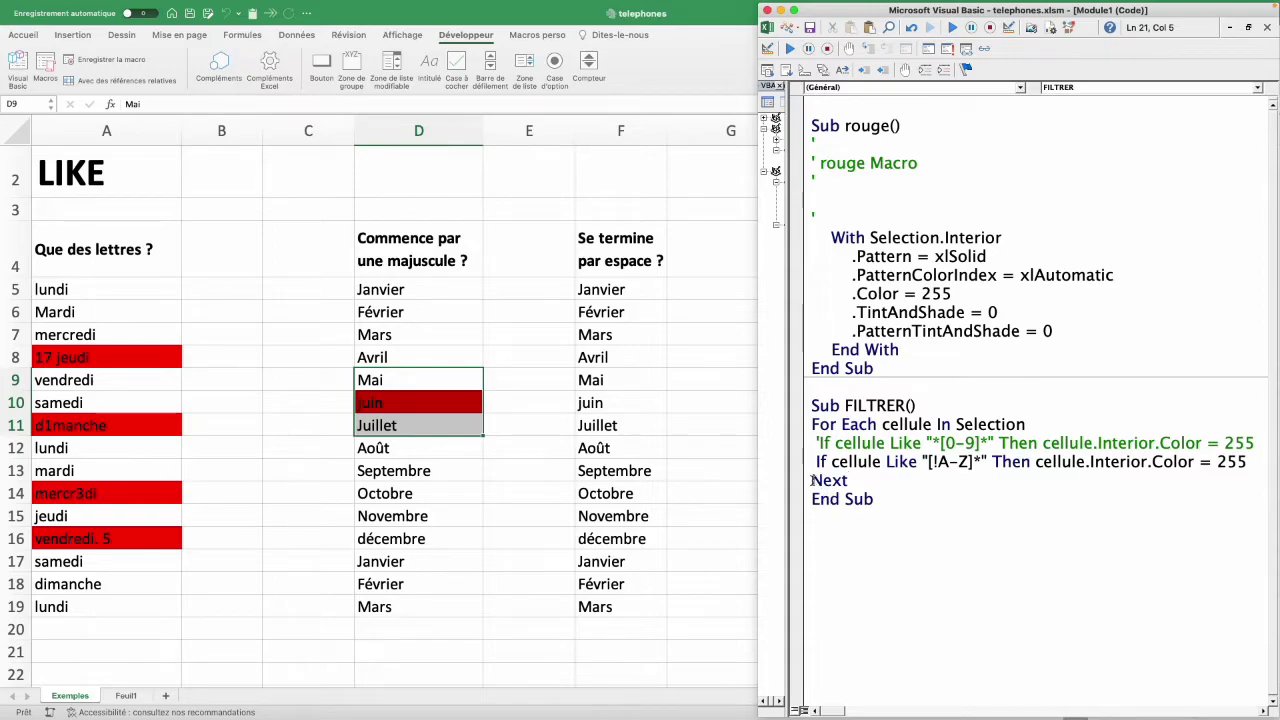
- Copy the [!A-Z]* If line onto a new line above Next and toggle apostrophes to comment out the capital test
{"action": "key", "text": "Return"}
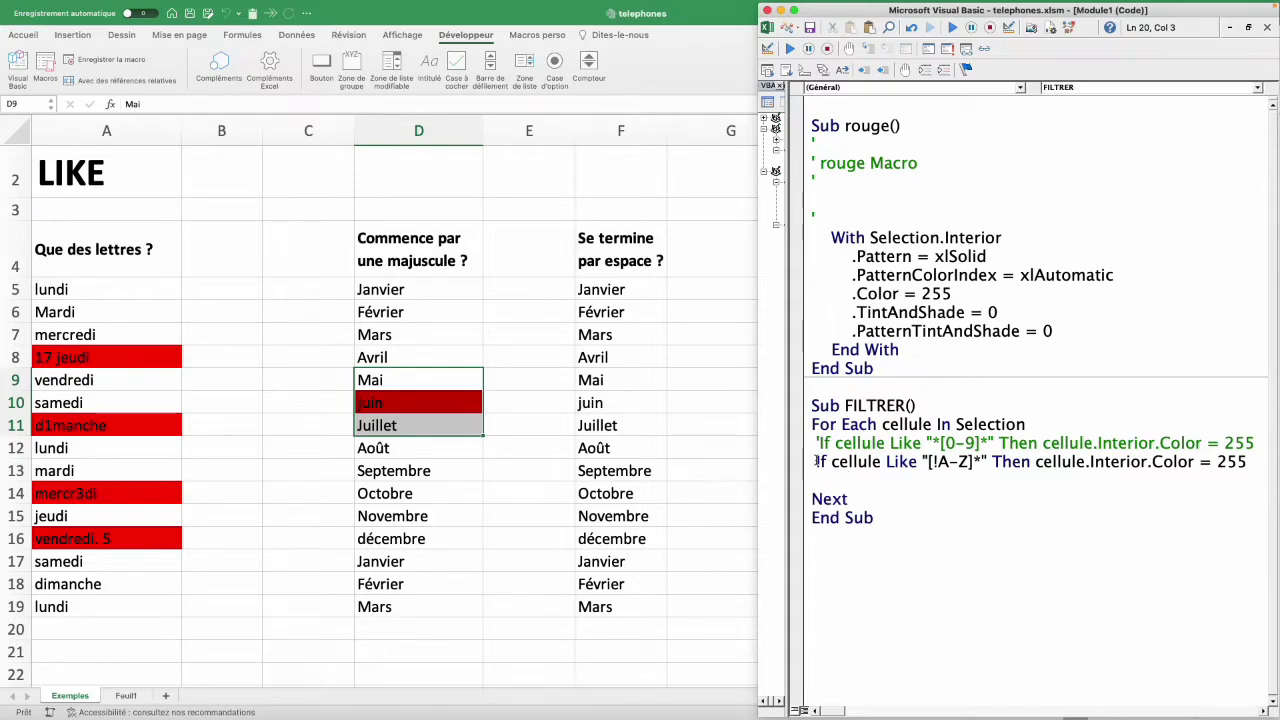
{"action": "left_click_drag", "start_coordinate": [1252, 461], "coordinate": [817, 461]}
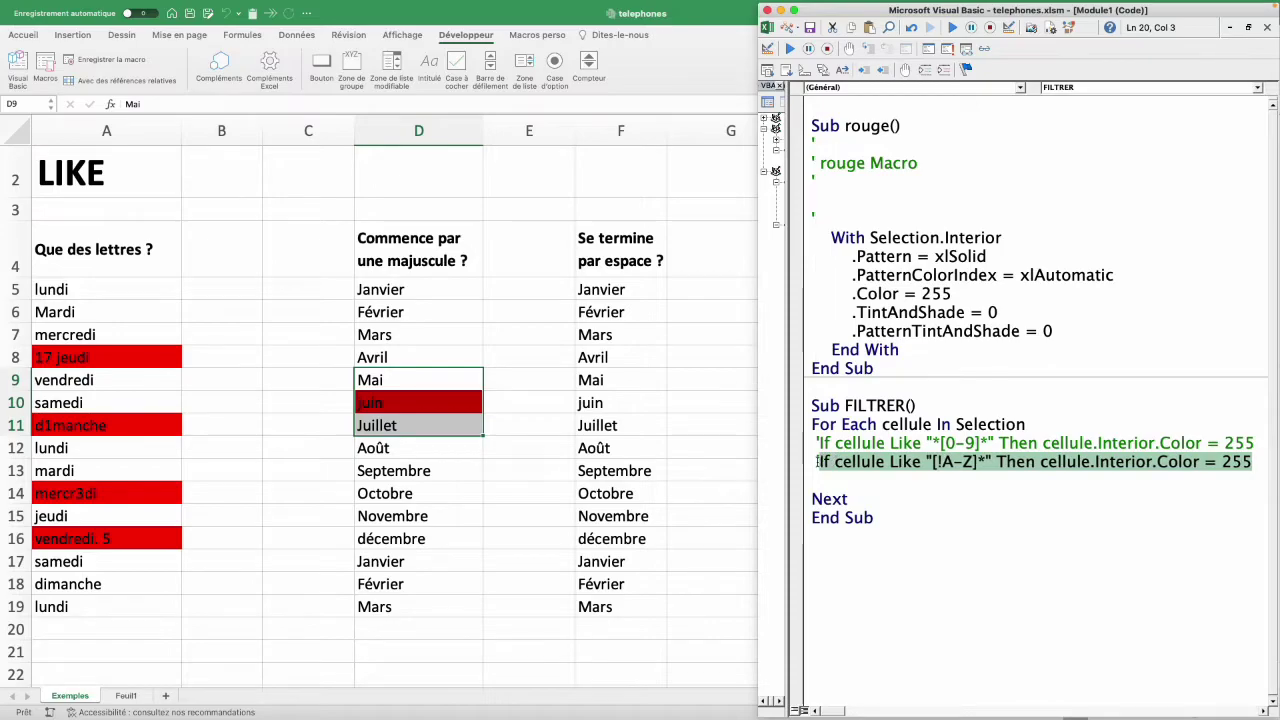
{"action": "left_click", "coordinate": [817, 476]}
{"action": "key", "text": "super+v"}
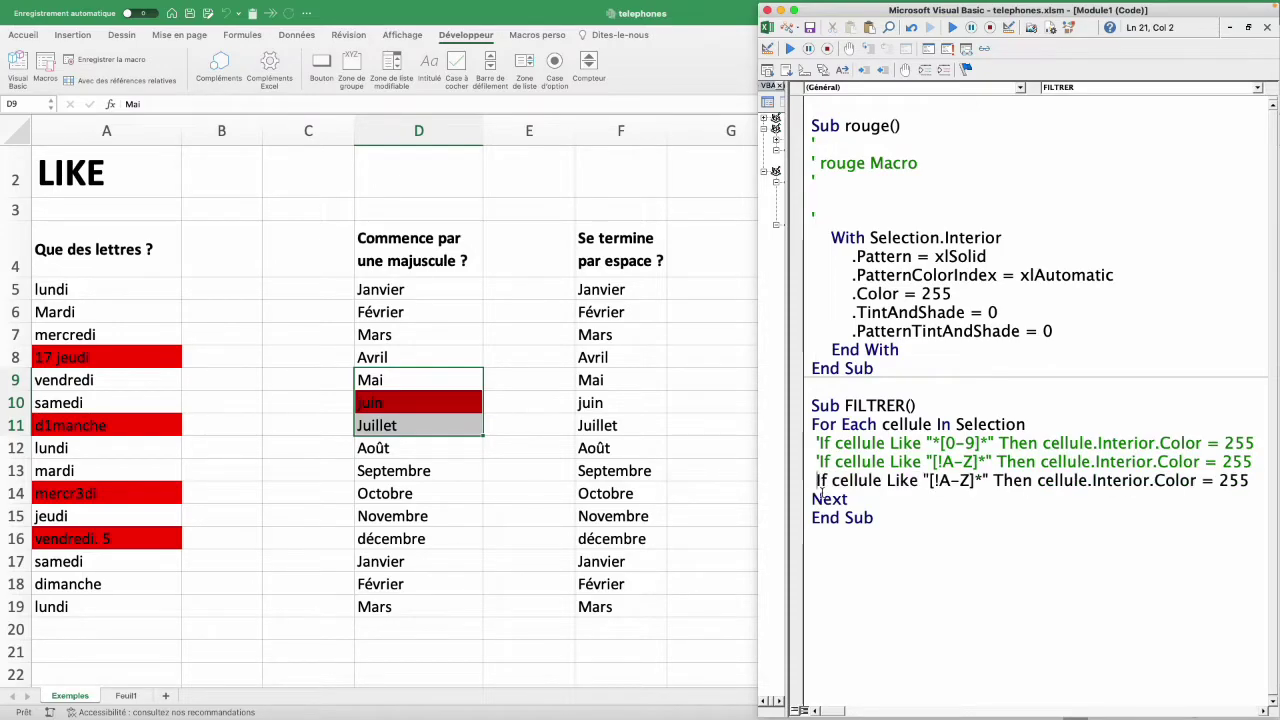
{"action": "left_click", "coordinate": [819, 481]}
{"action": "key", "text": "BackSpace"}
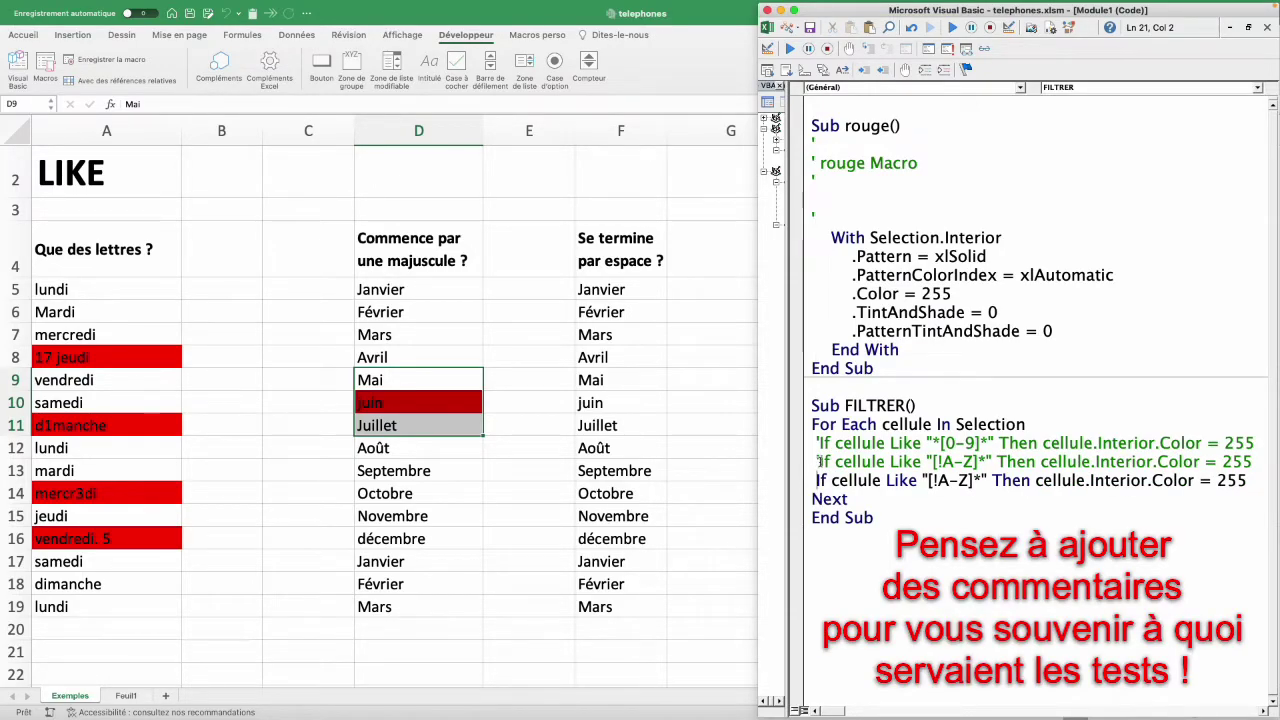
{"action": "left_click", "coordinate": [821, 461]}
{"action": "key", "text": "BackSpace"}
{"action": "left_click", "coordinate": [819, 481]}
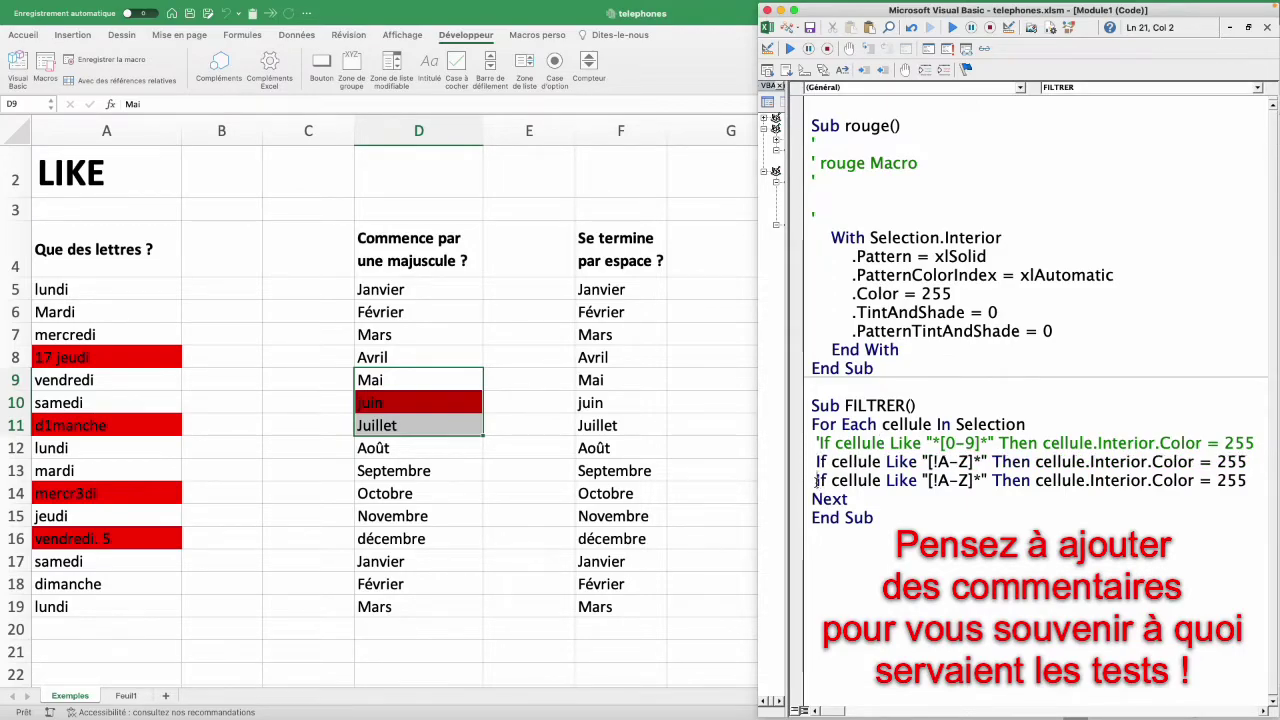
{"action": "type", "text": "'"}
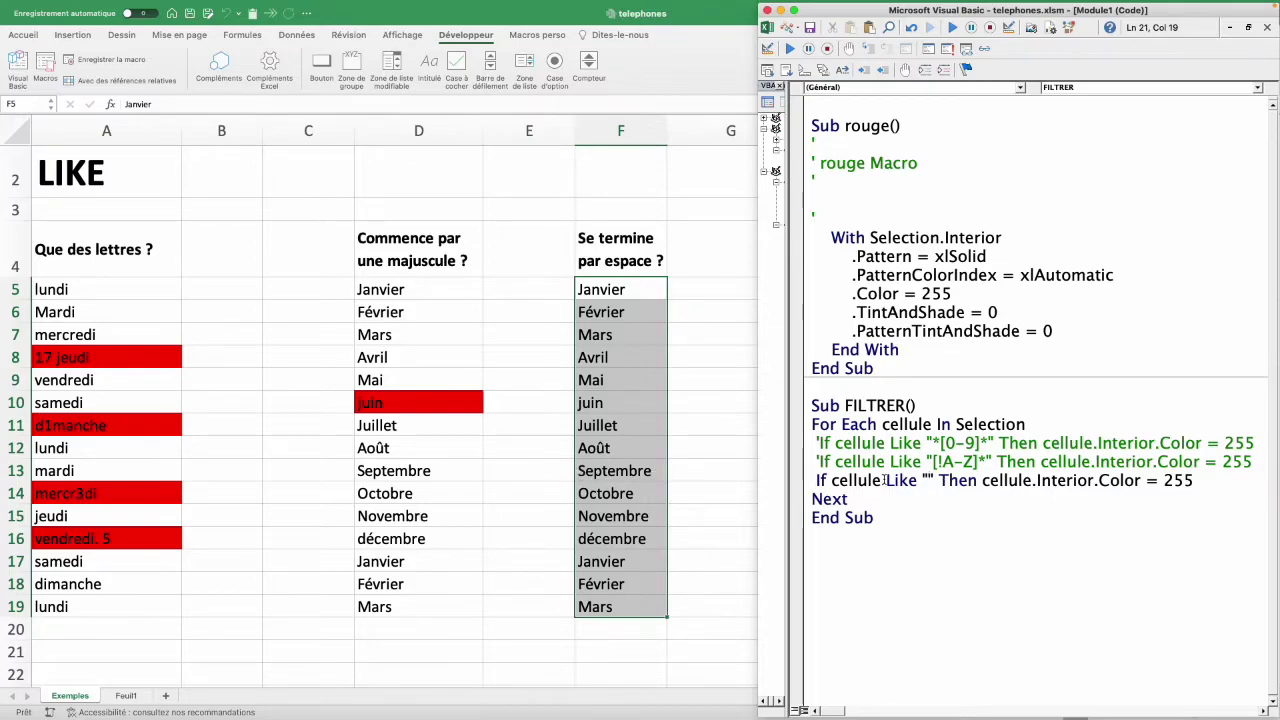
- Set the third If line's Like pattern to "* ", matching text that ends with a space
{"action": "type", "text": "*"}
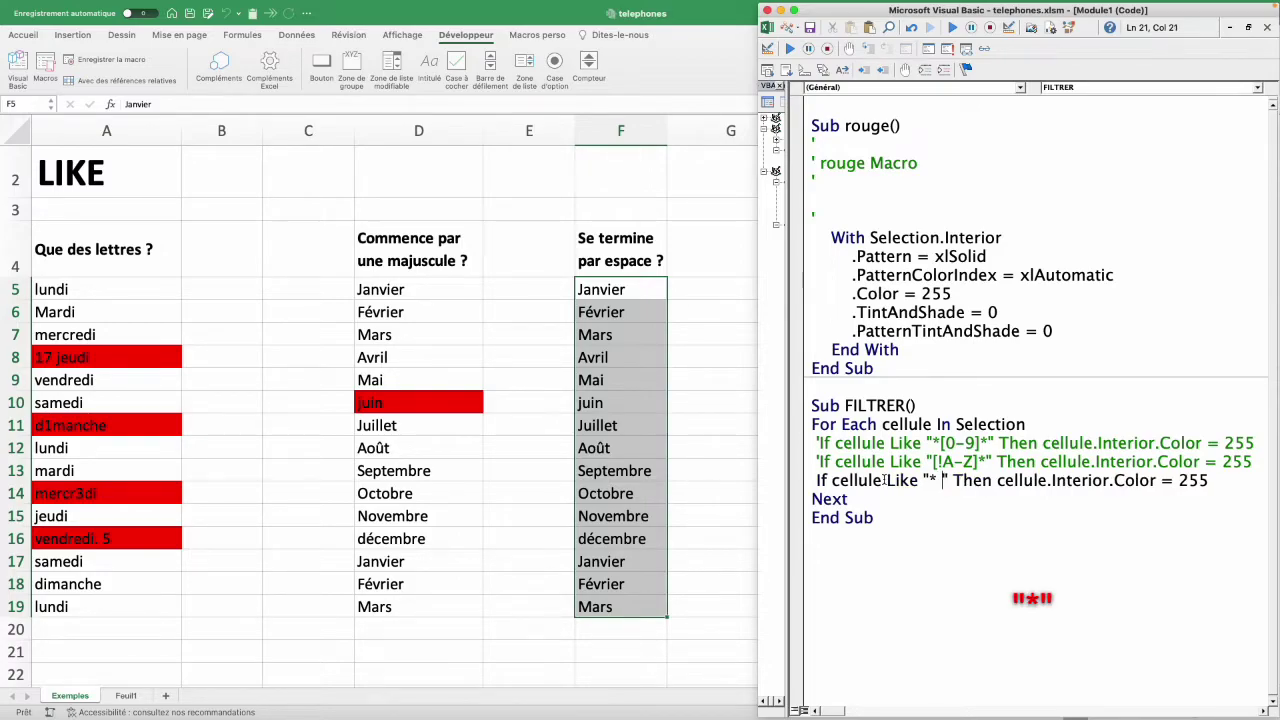
{"action": "type", "text": " *"}
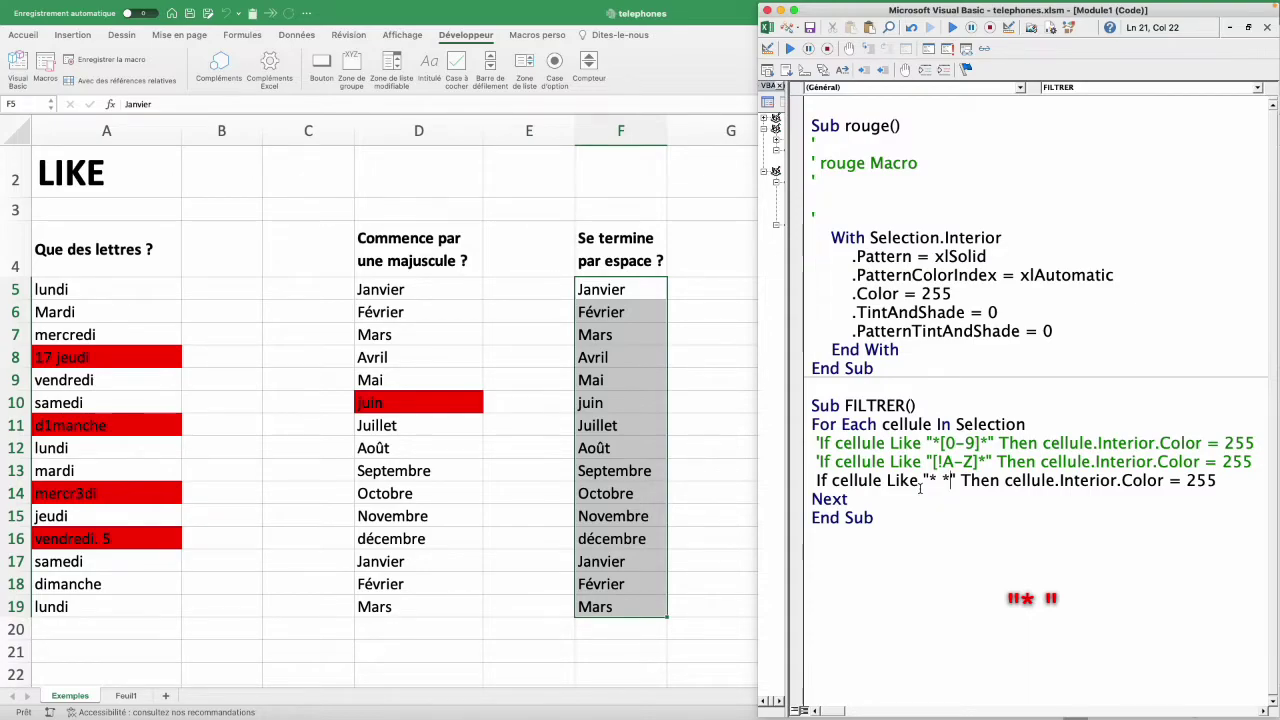
{"action": "key", "text": "BackSpace"}
{"action": "key", "text": "BackSpace"}
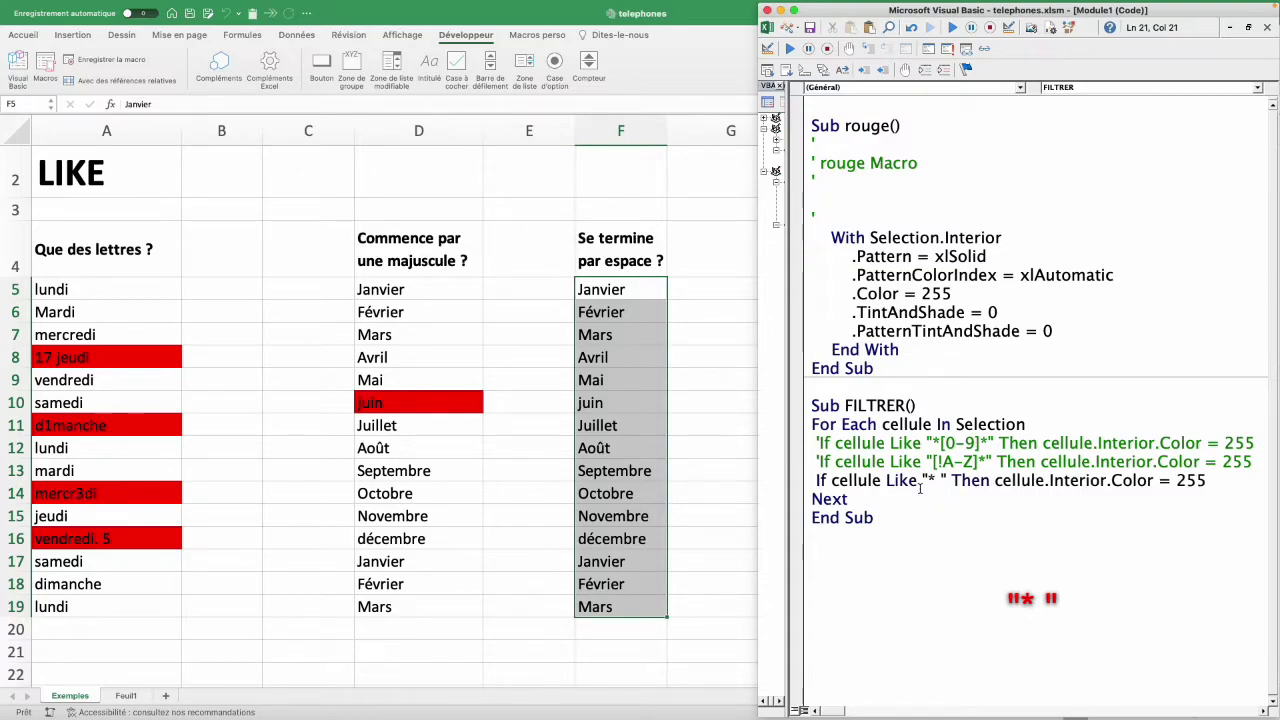
{"action": "key", "text": "BackSpace"}
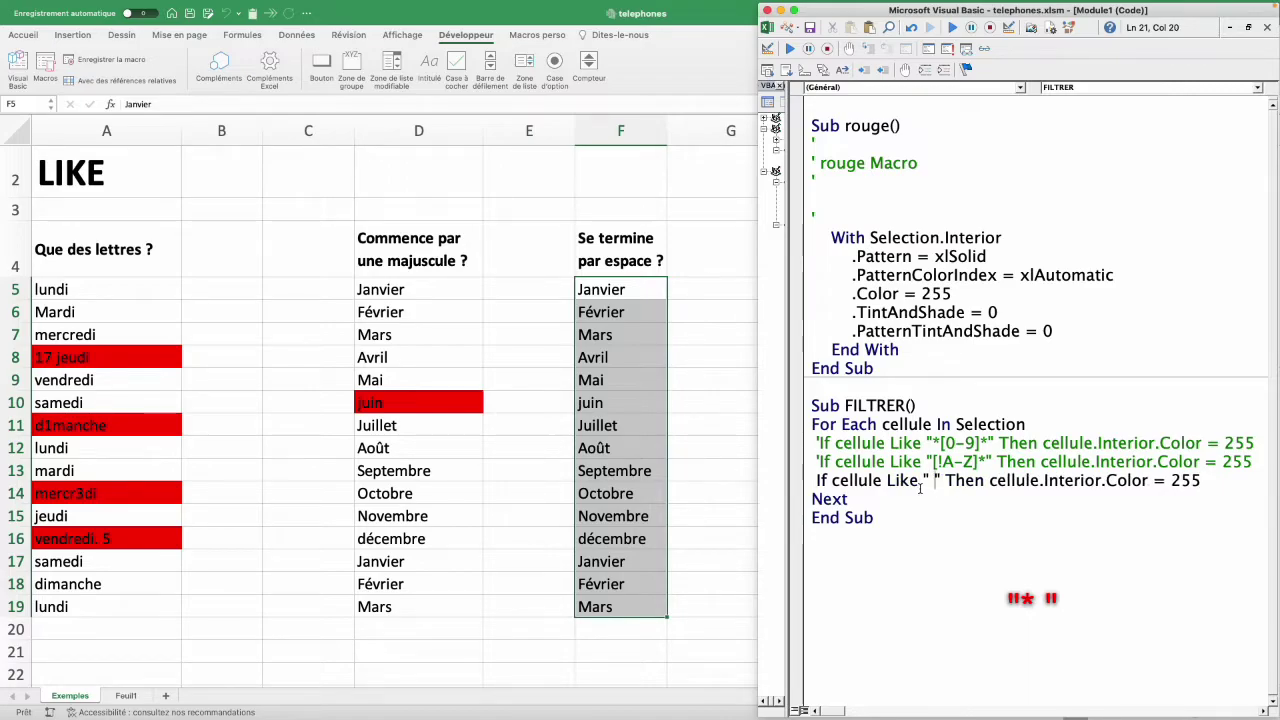
{"action": "type", "text": "*"}
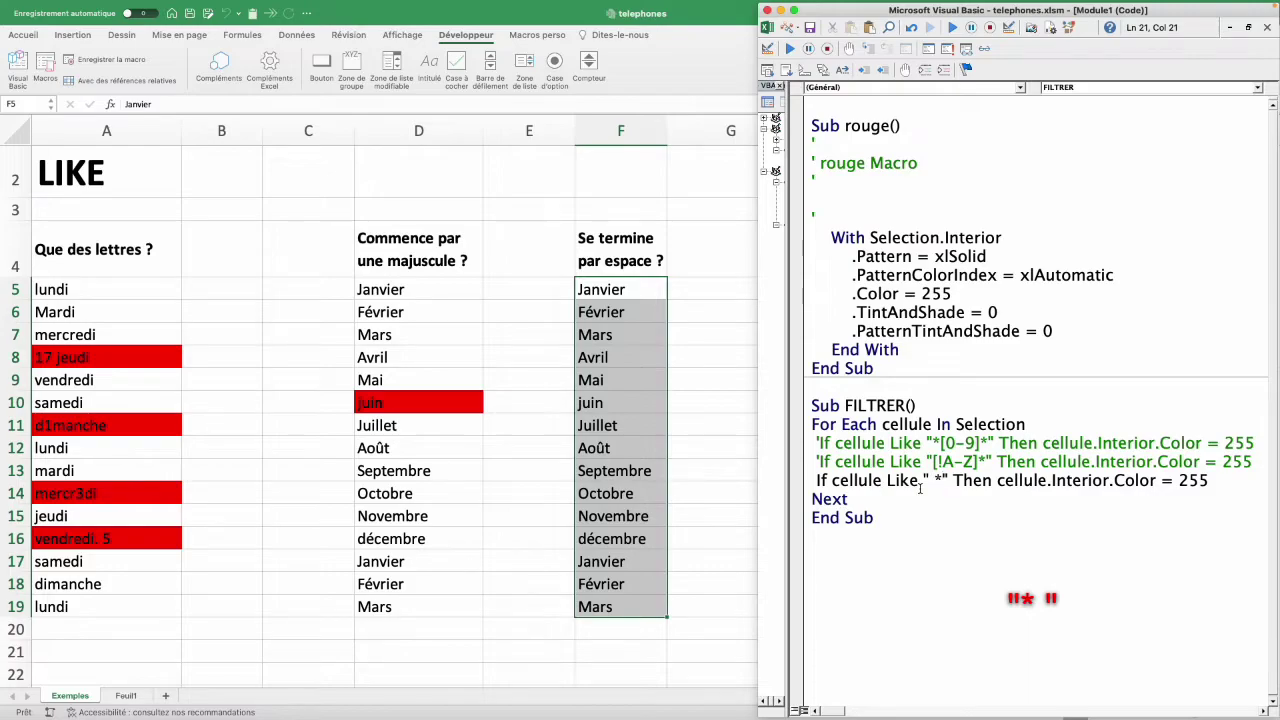
{"action": "key", "text": "BackSpace"}
{"action": "key", "text": "BackSpace"}
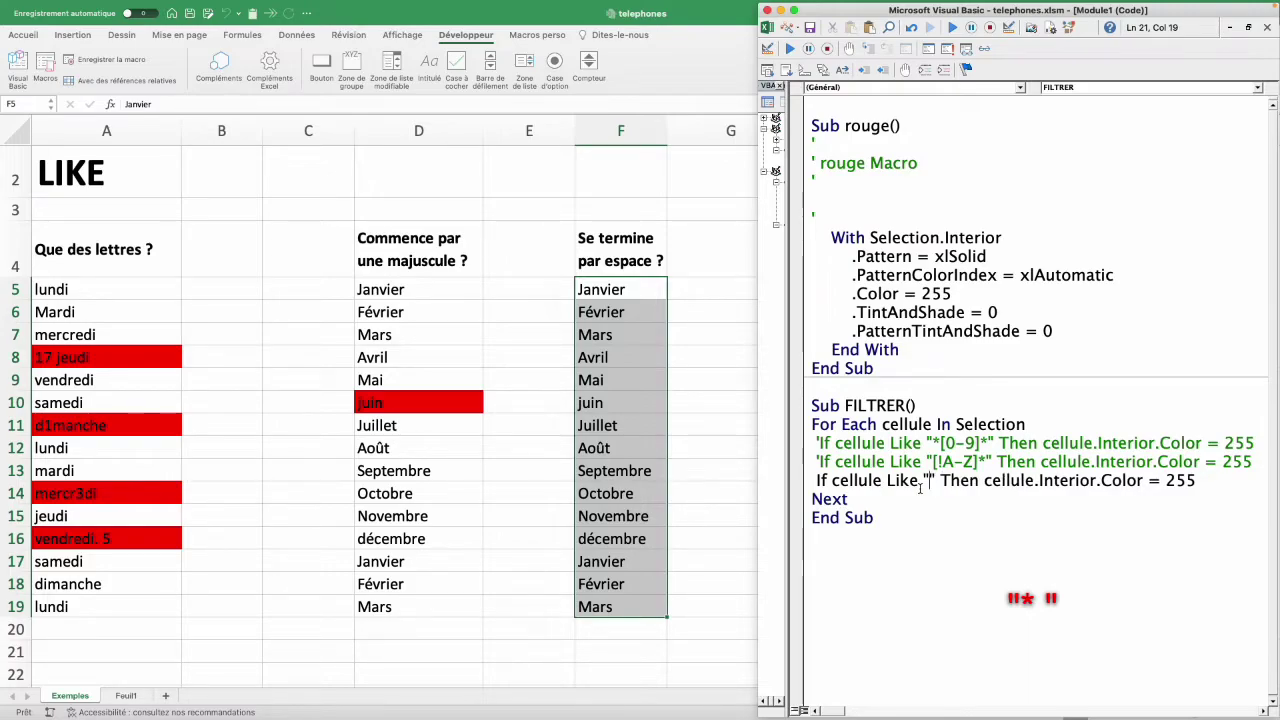
{"action": "type", "text": "*"}
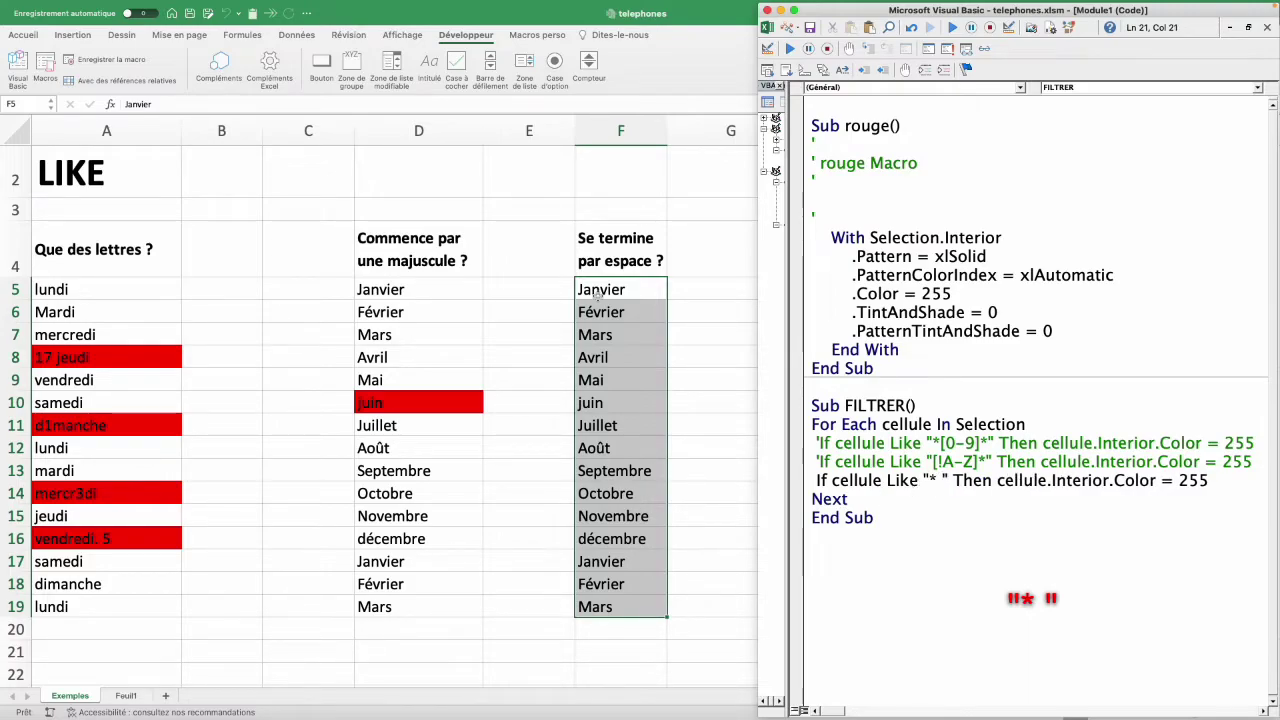
- Run FILTRER on F5:F19 to colour the space-ending months red, checking F18's trailing space
{"action": "left_click", "coordinate": [905, 461]}
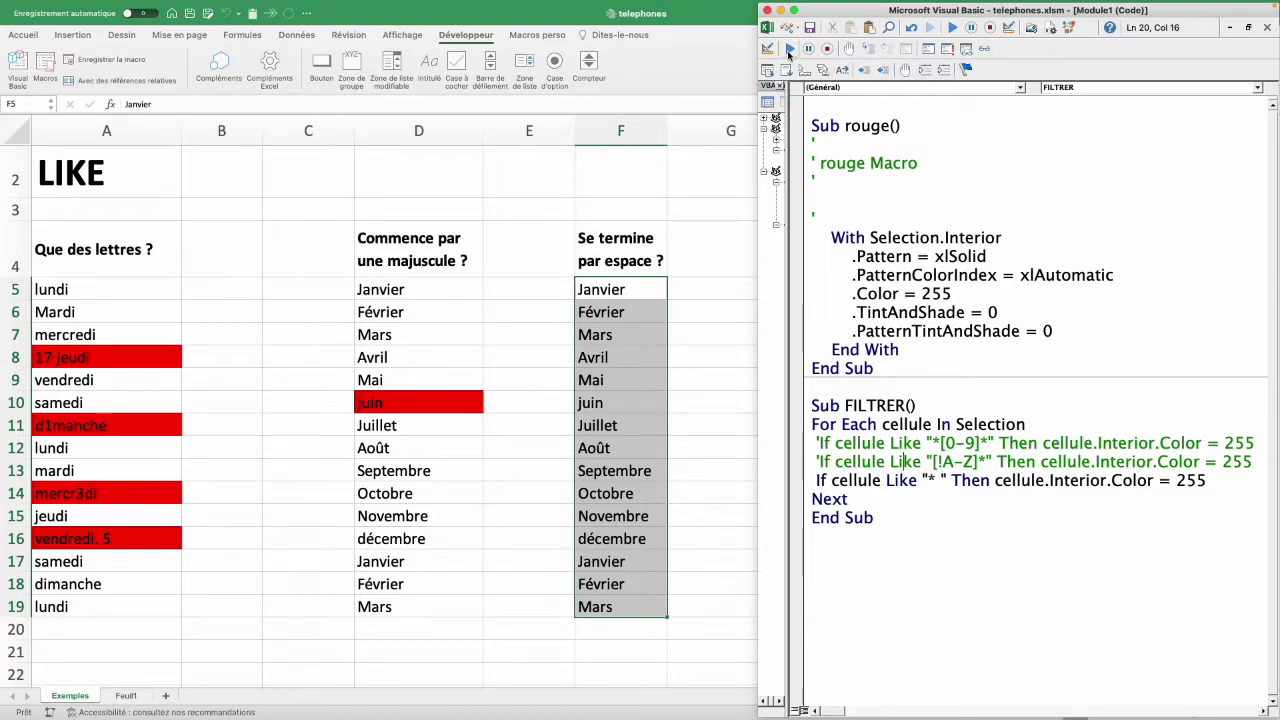
{"action": "left_click", "coordinate": [788, 49]}
{"action": "double_click", "coordinate": [637, 585]}
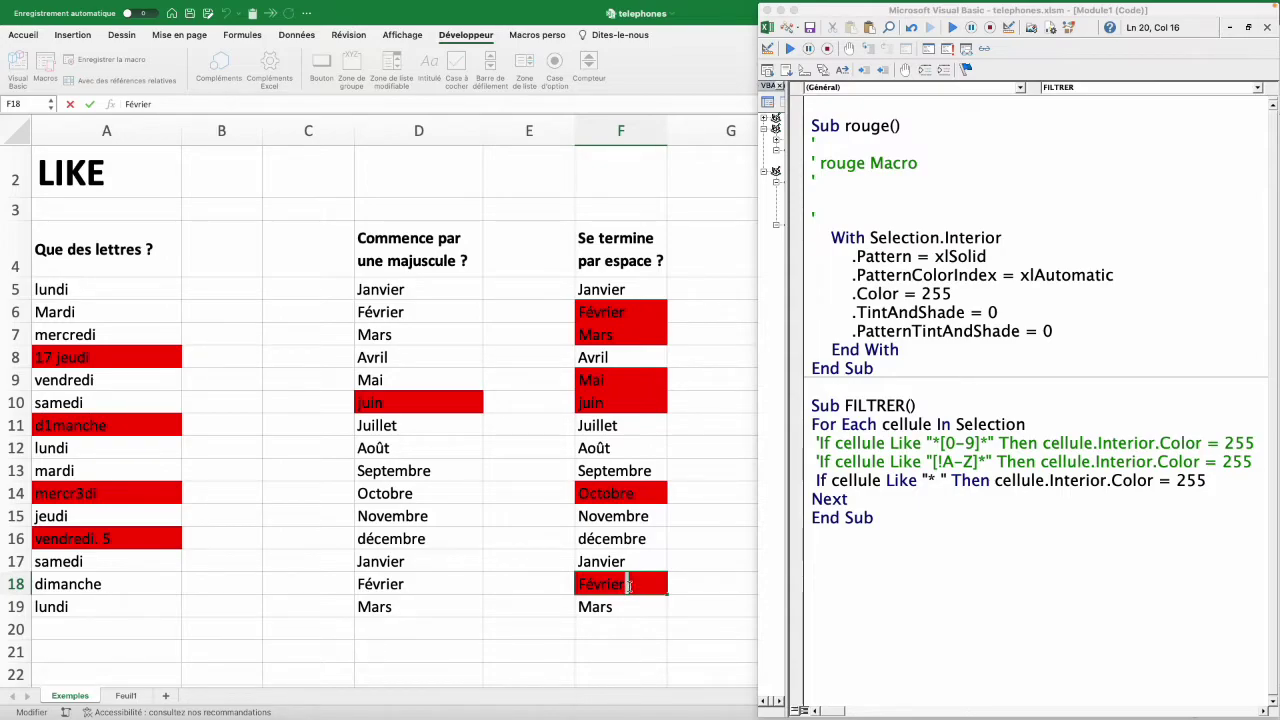
{"action": "key", "text": "Escape"}
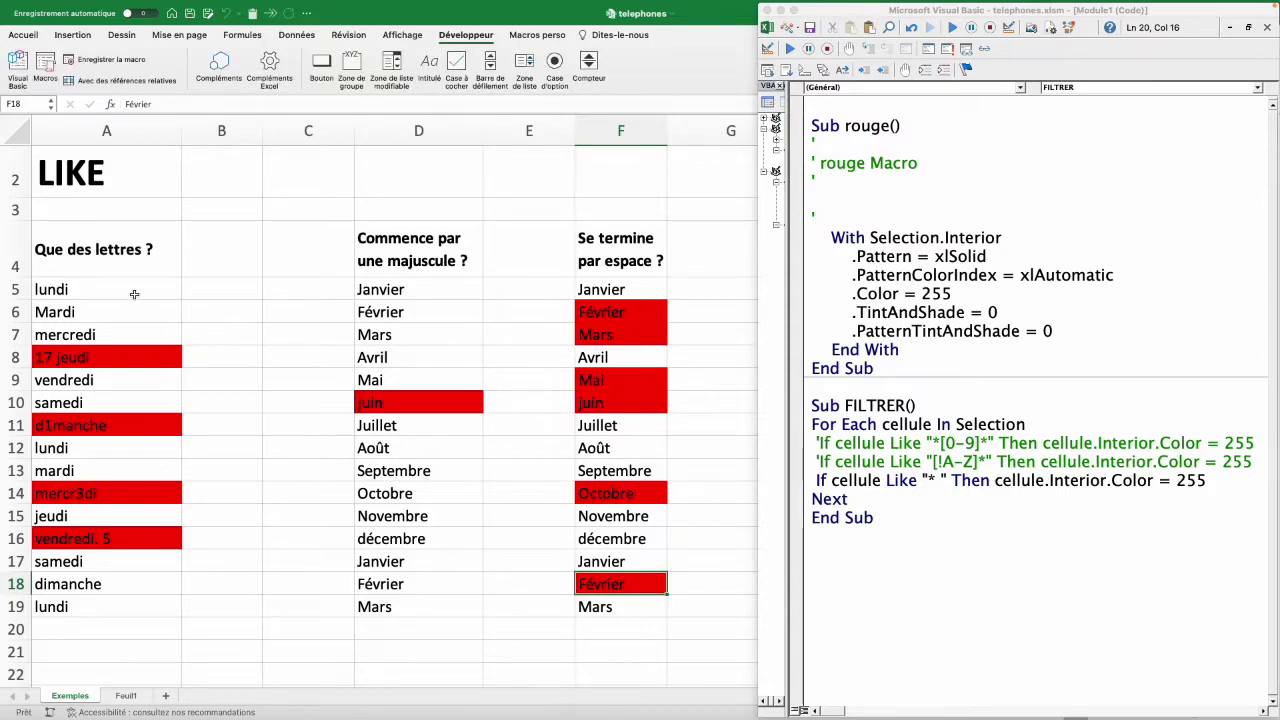
{"action": "left_click", "coordinate": [212, 288]}
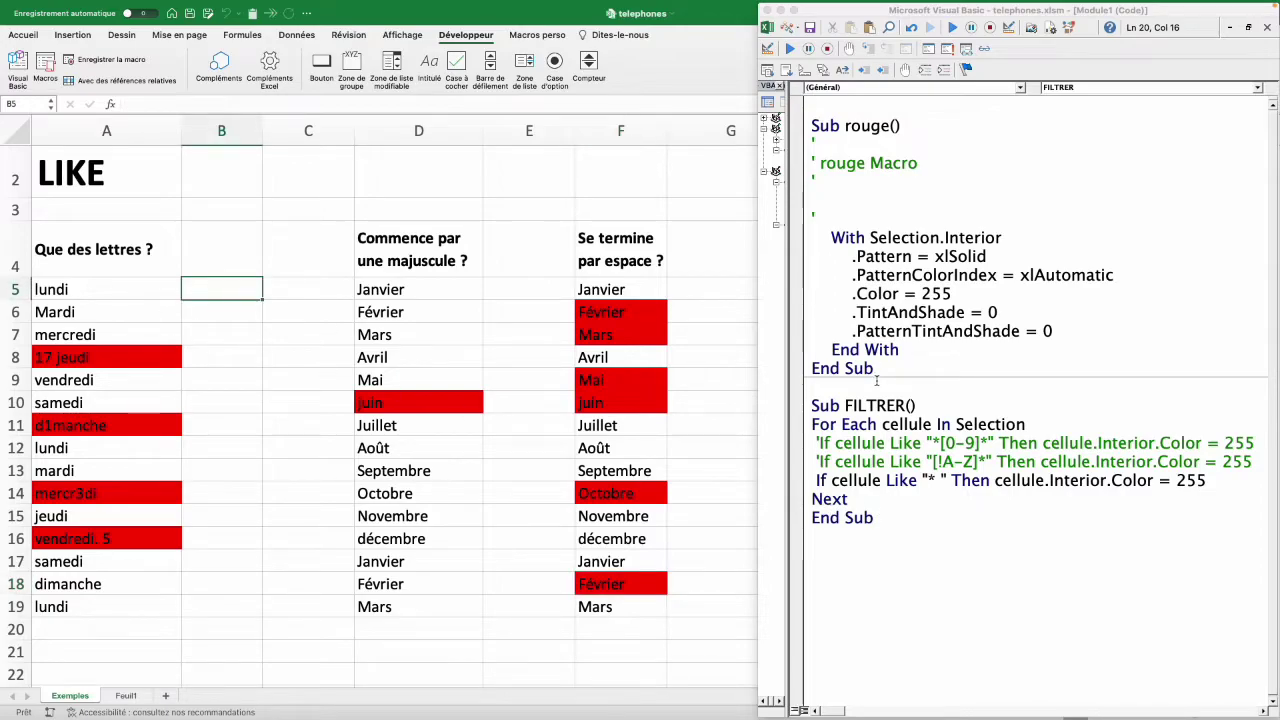
- Delete the rouge macro and start Function CHIFFRES(cellule) below FILTRER with CHIFFRES = ""
{"action": "left_click_drag", "start_coordinate": [879, 362], "coordinate": [811, 100]}
{"action": "key", "text": "Delete"}
{"action": "key", "text": "Delete"}
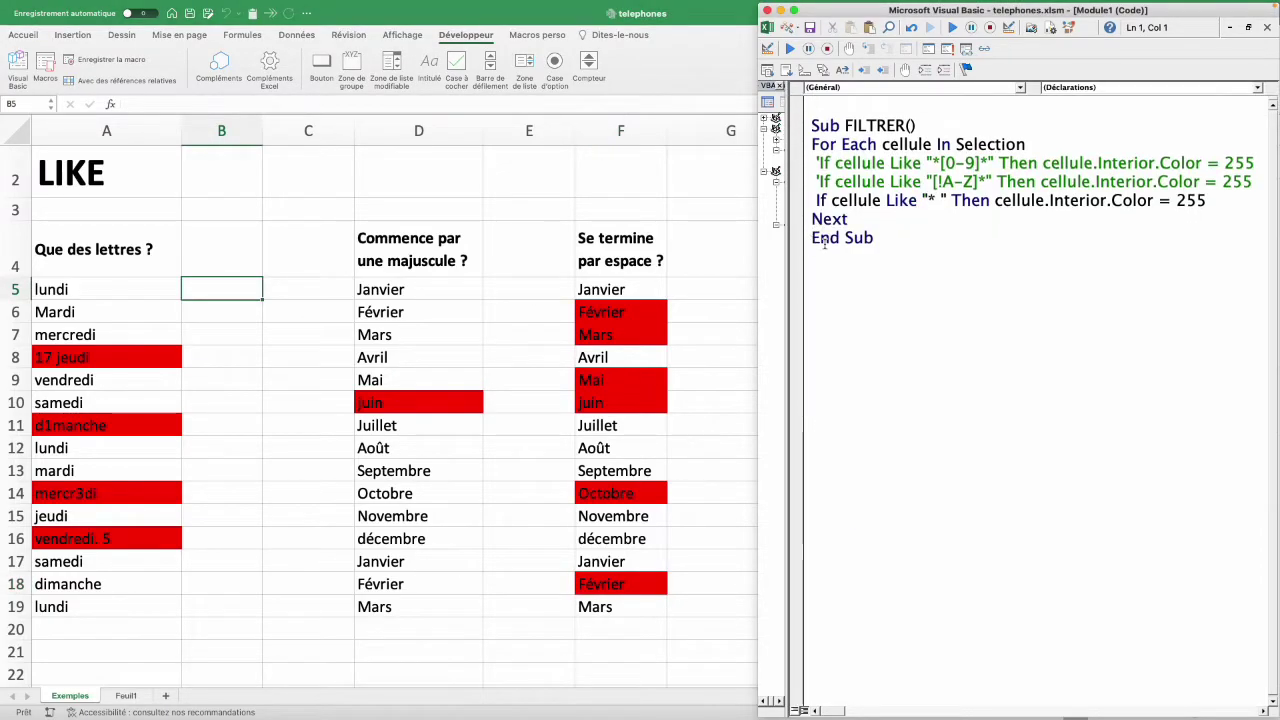
{"action": "left_click", "coordinate": [887, 240]}
{"action": "key", "text": "Return"}
{"action": "key", "text": "Return"}
{"action": "type", "text": "func"}
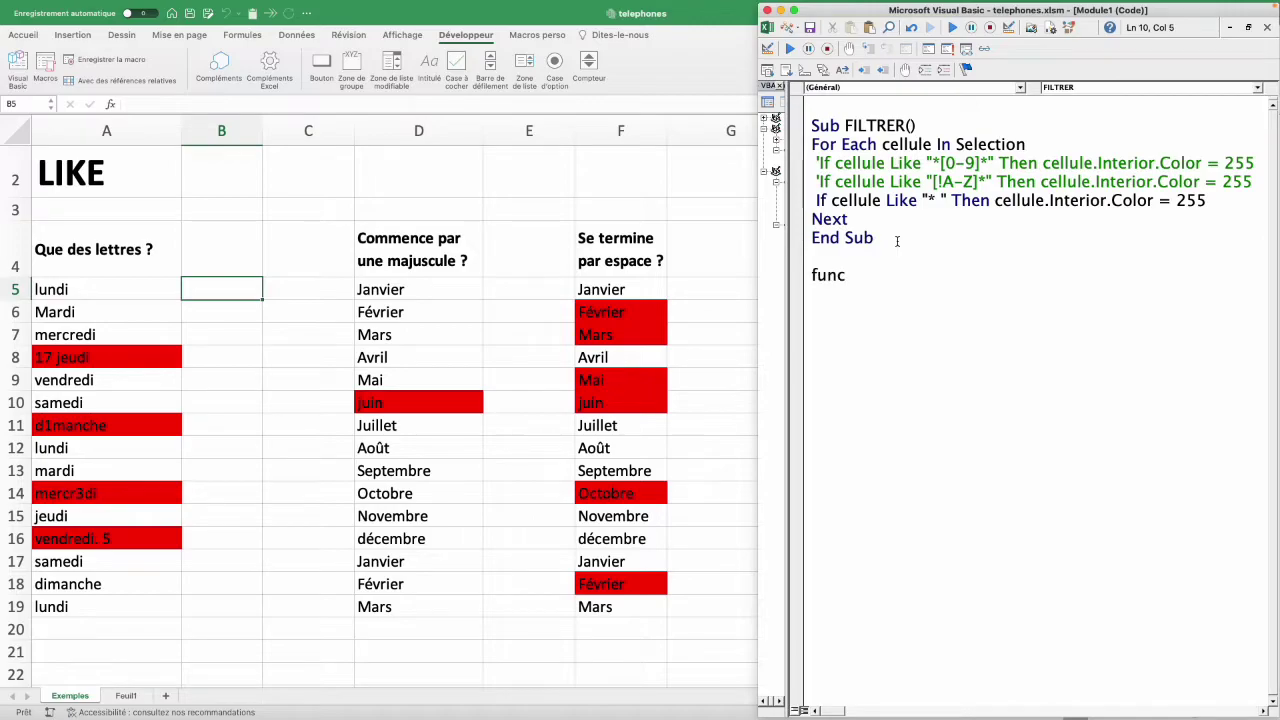
{"action": "type", "text": "tion CHIFFRES"}
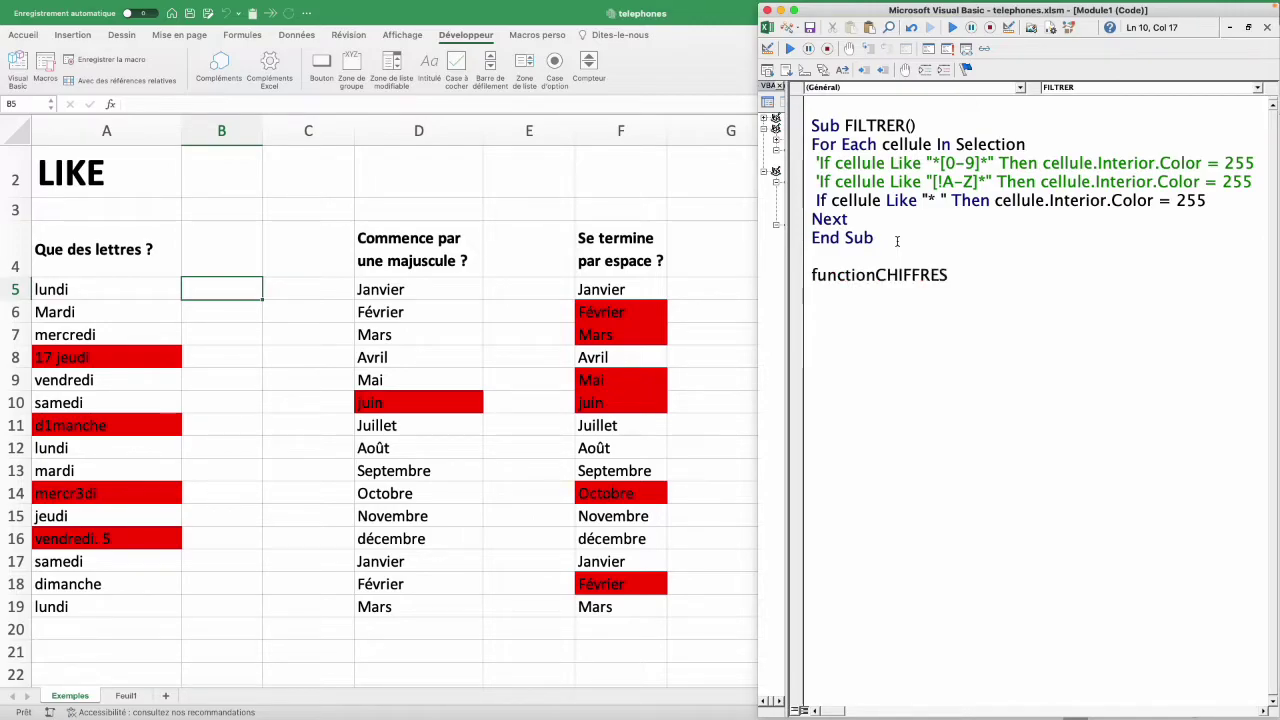
{"action": "type", "text": "("}
{"action": "left_click", "coordinate": [880, 275]}
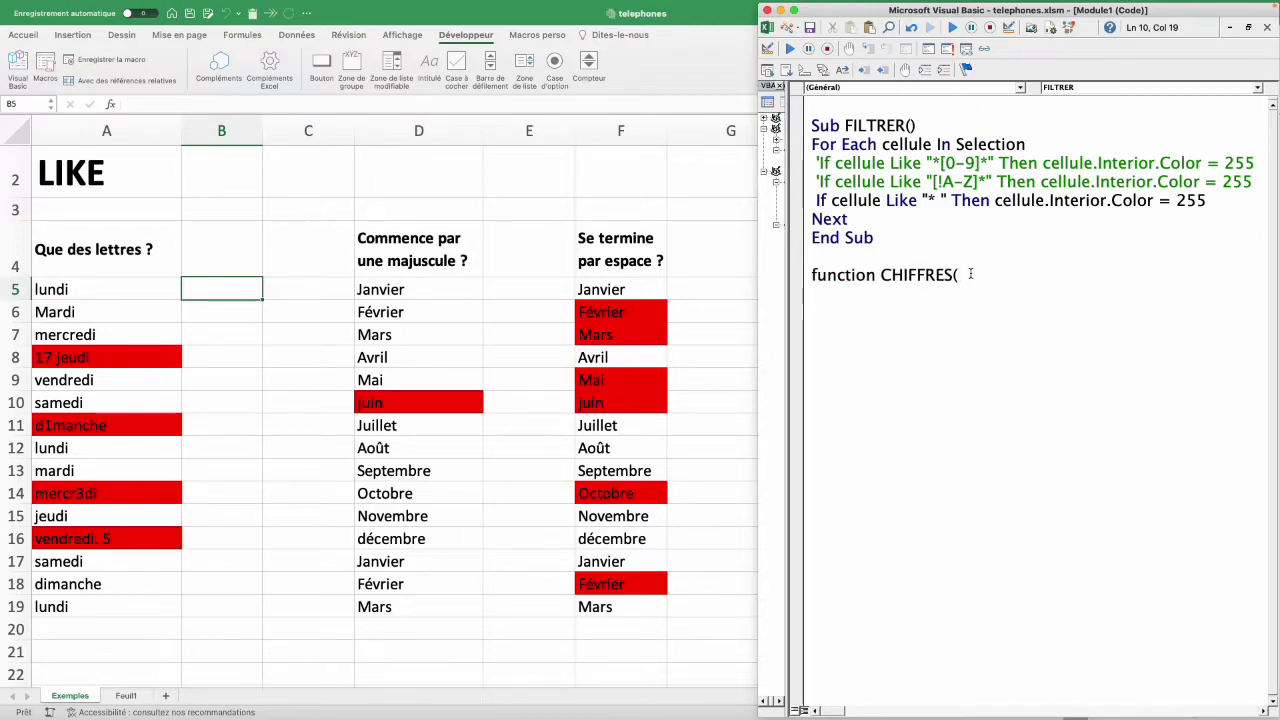
{"action": "type", "text": "cellule"}
{"action": "key", "text": "Return"}
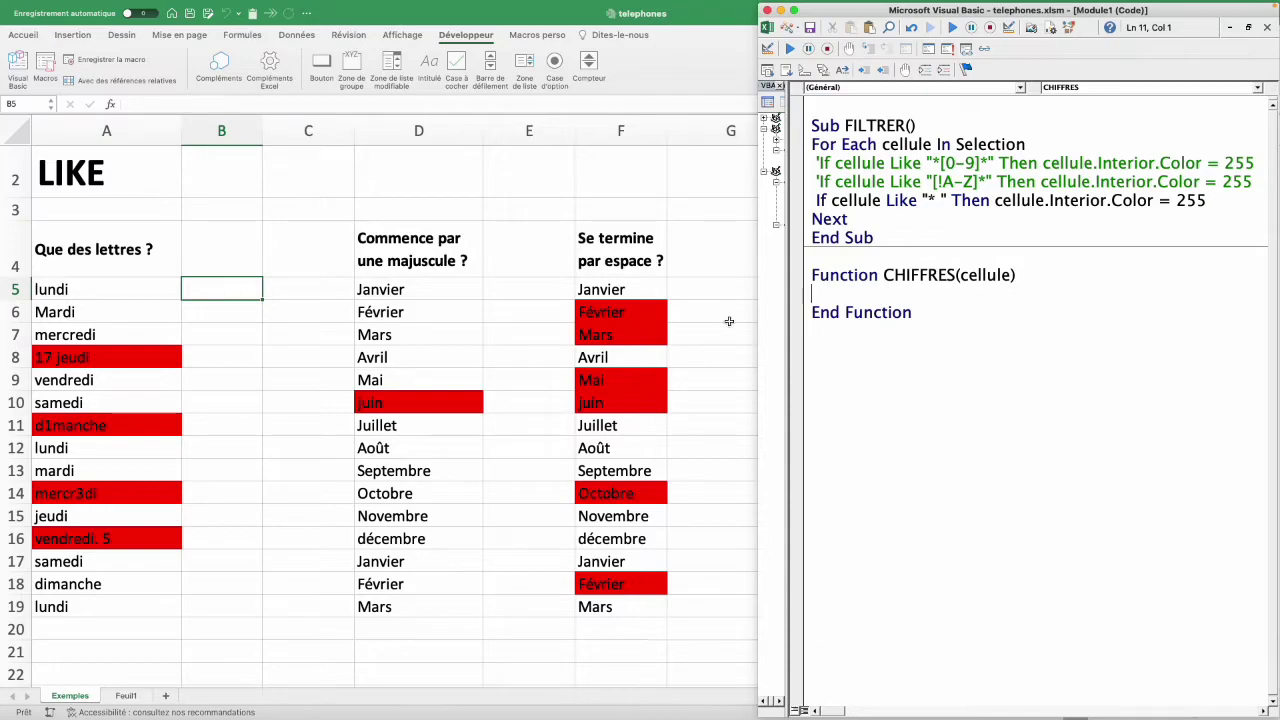
{"action": "type", "text": "C"}
{"action": "type", "text": "HIFFRES"}
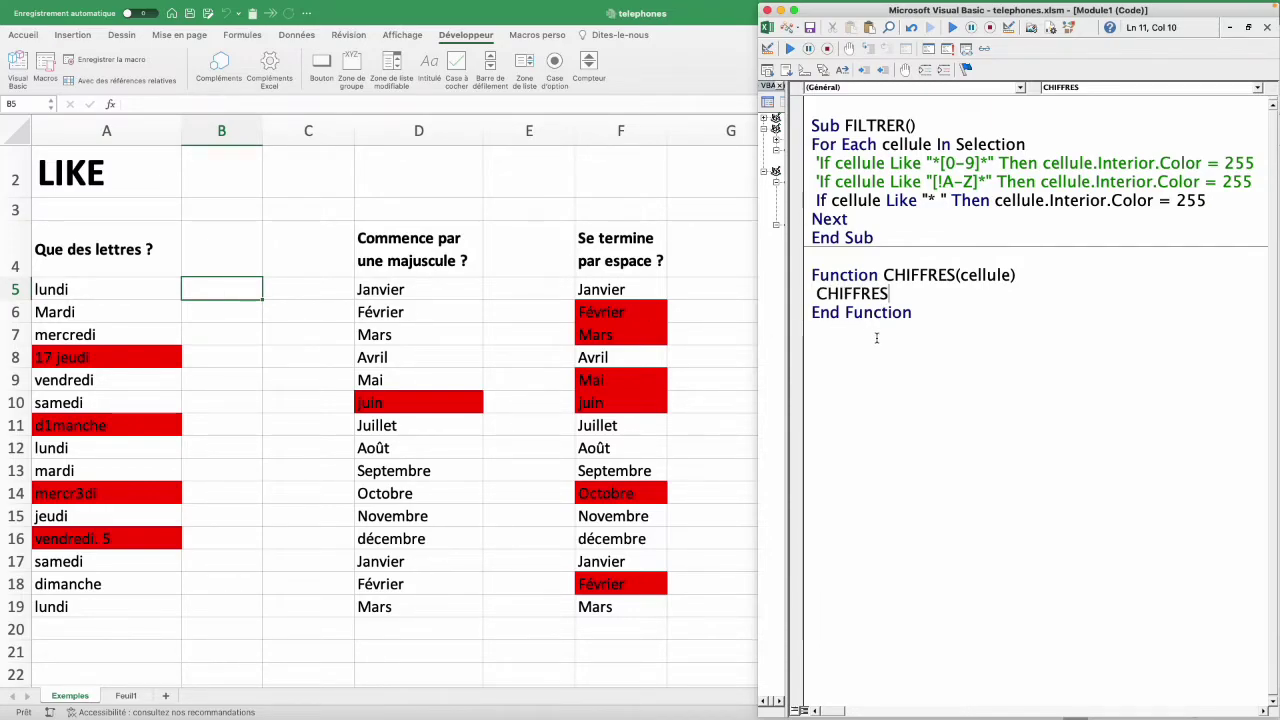
{"action": "type", "text": " ="}
{"action": "key", "text": "Return"}
- Add If cellule Like "*[0-9]*" Then CHIFFRES = "x", then begin typing =ch in cell B5
{"action": "type", "text": "if"}
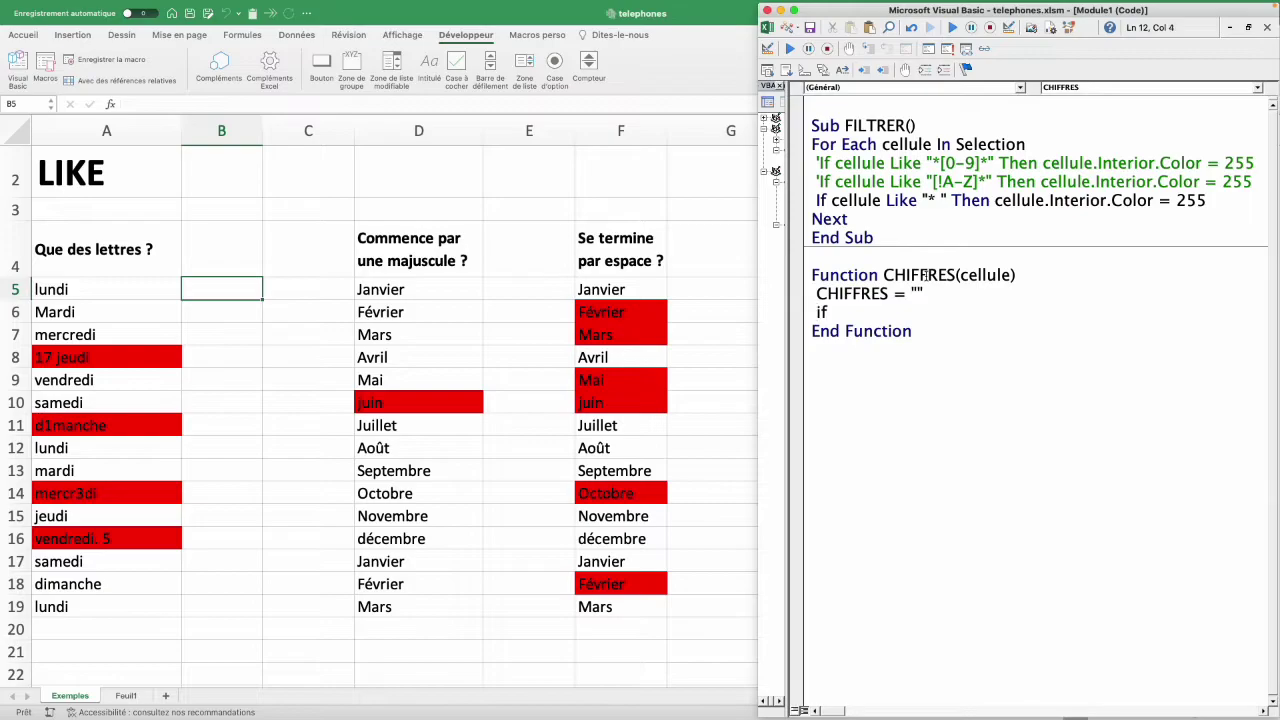
{"action": "type", "text": " cellule"}
{"action": "type", "text": " like \"*"}
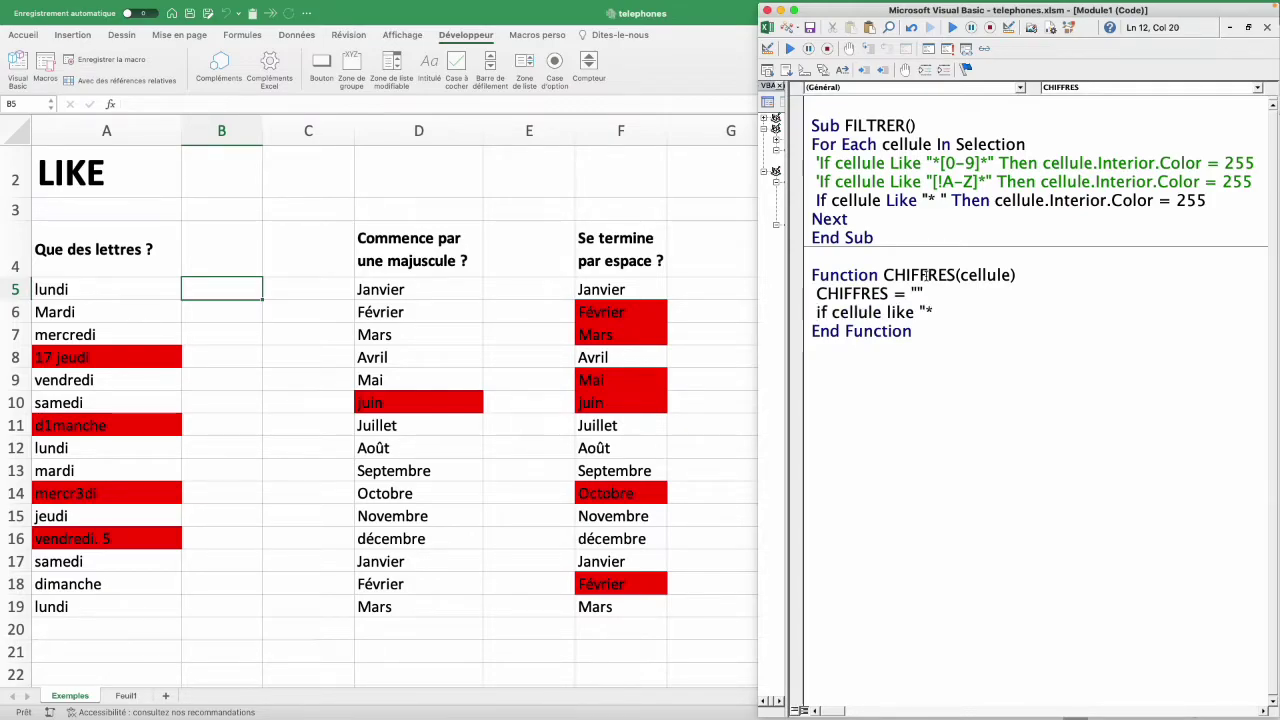
{"action": "type", "text": "[0-9"}
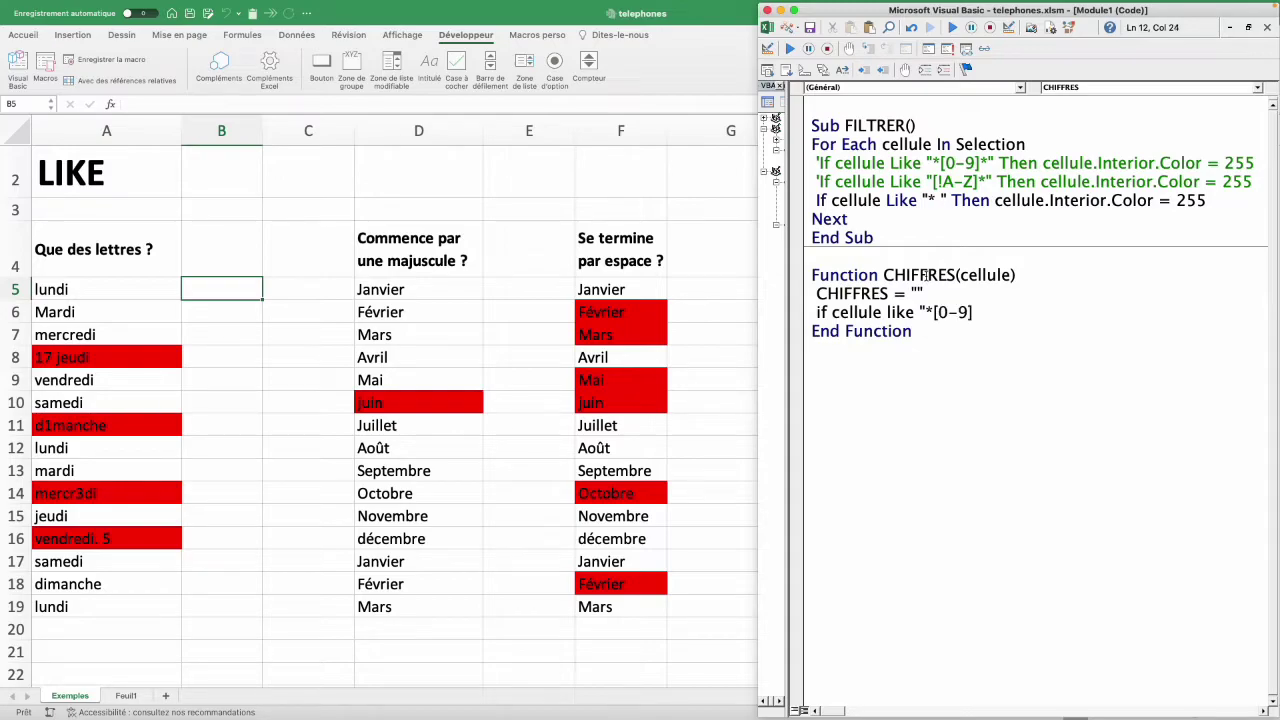
{"action": "type", "text": "]*\" t"}
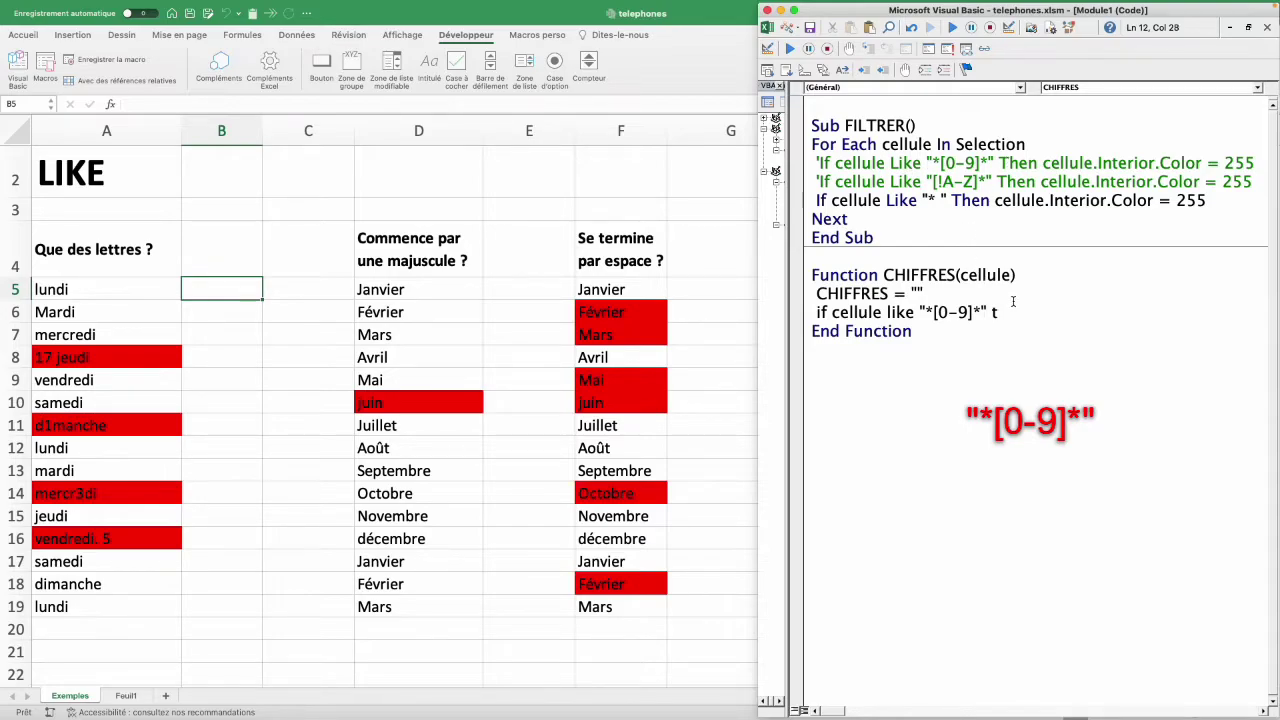
{"action": "type", "text": "hen"}
{"action": "key", "text": "BackSpace"}
{"action": "type", "text": "CHIFFR"}
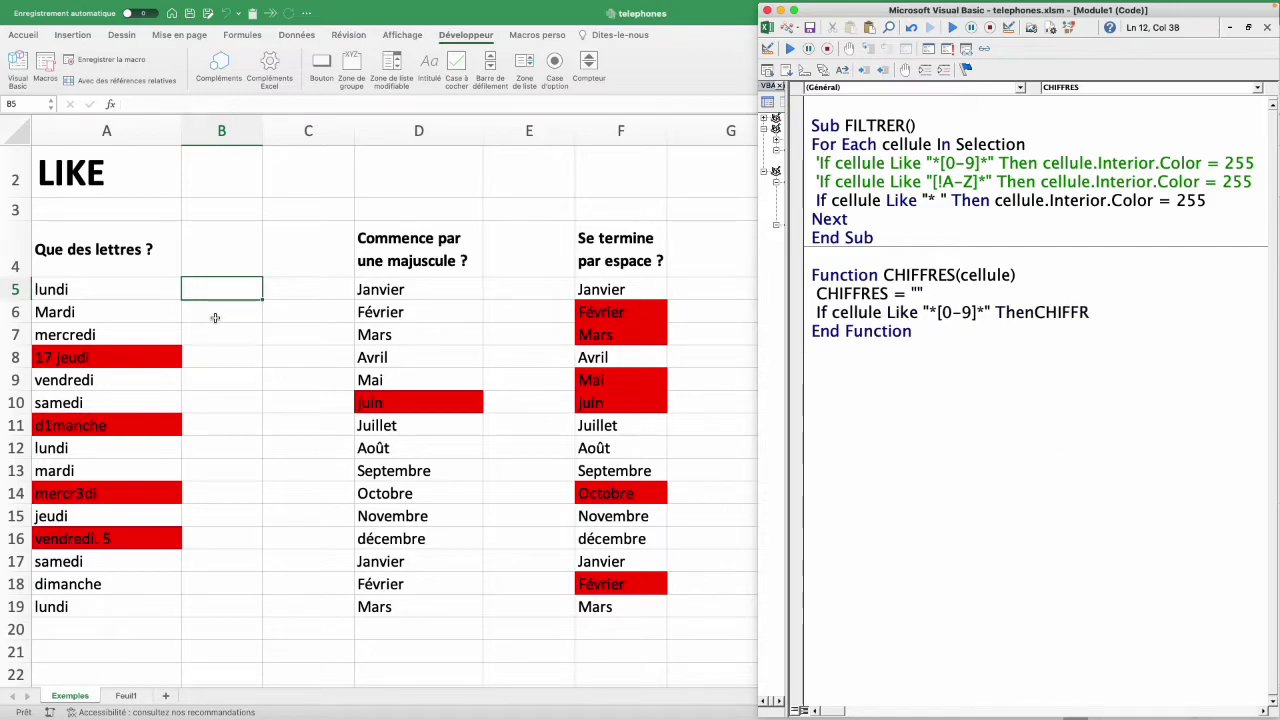
{"action": "type", "text": "ES=\"x"}
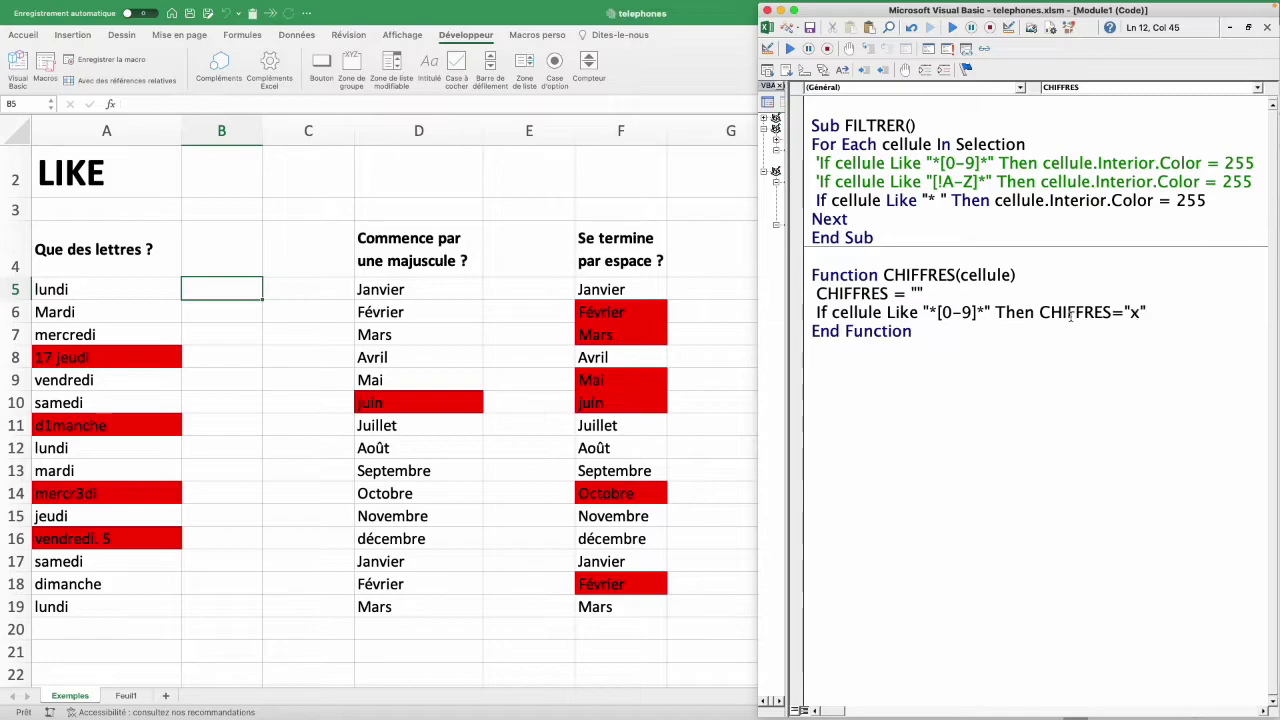
{"action": "key", "text": "Down"}
{"action": "left_click", "coordinate": [226, 293]}
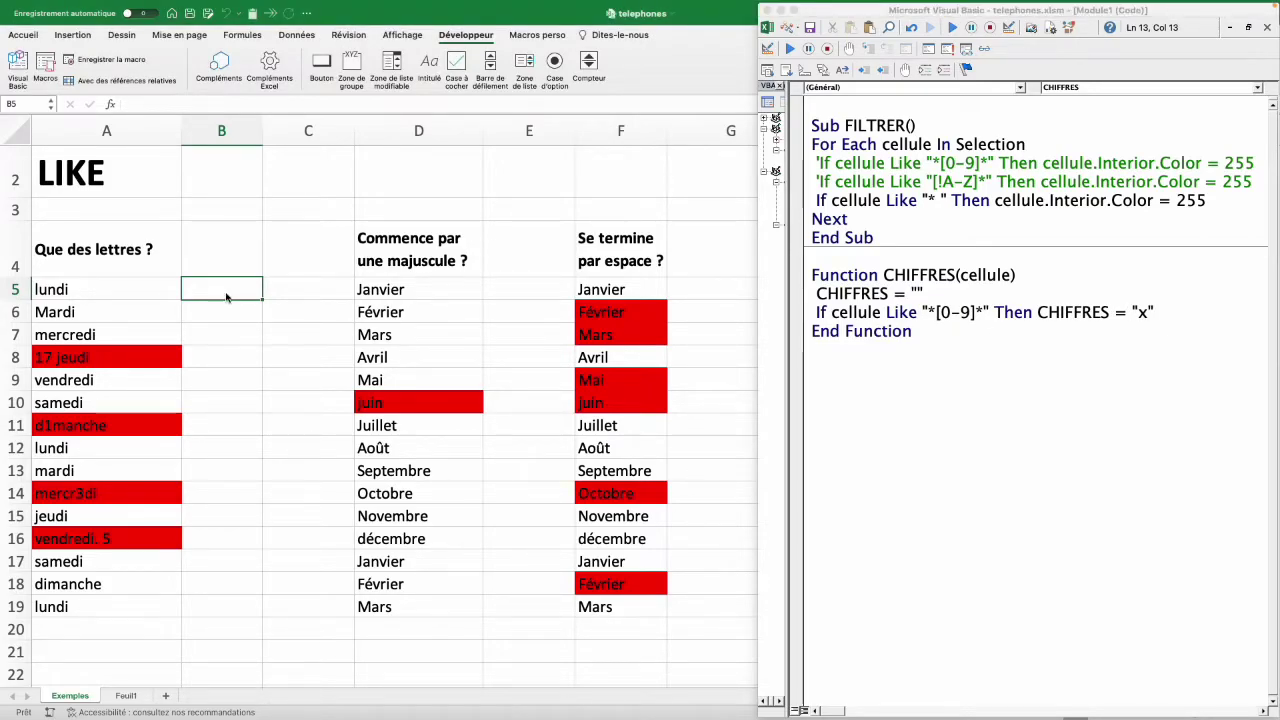
{"action": "type", "text": "=ch"}
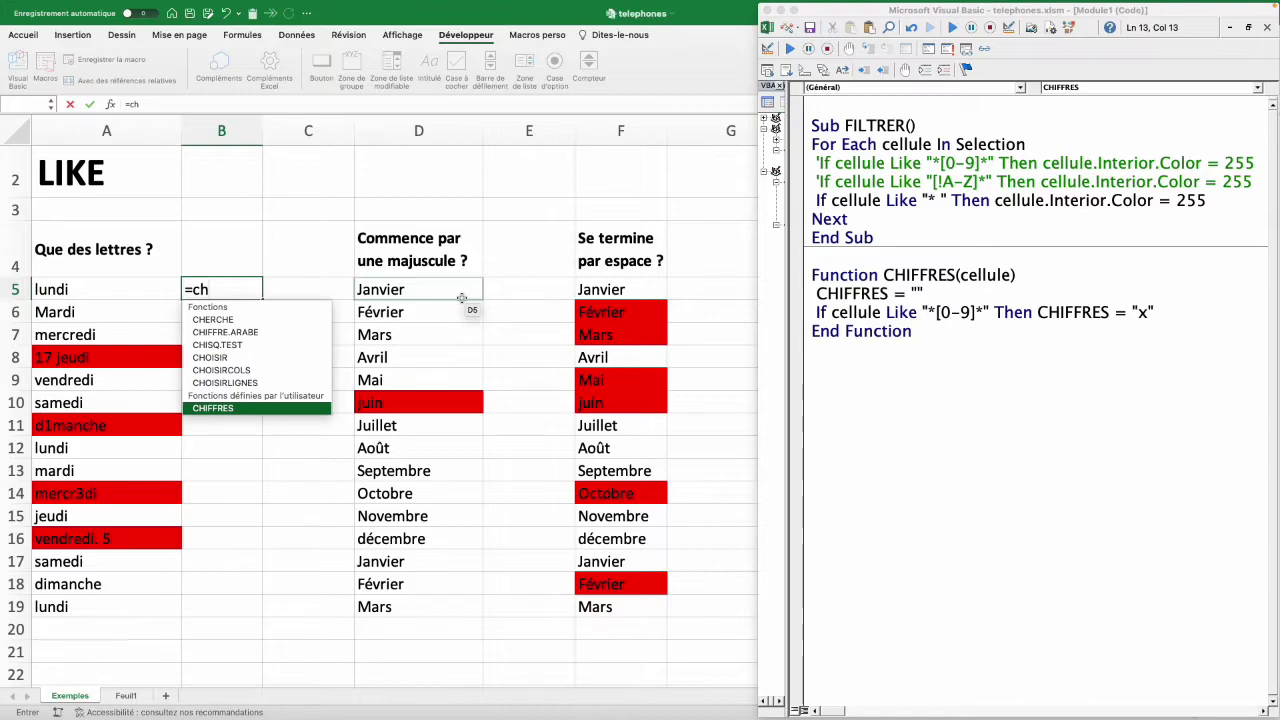
- Enter =CHIFFRES(A5) in B5 and fill it down to B19, marking day names containing digits
{"action": "left_click", "coordinate": [234, 36]}
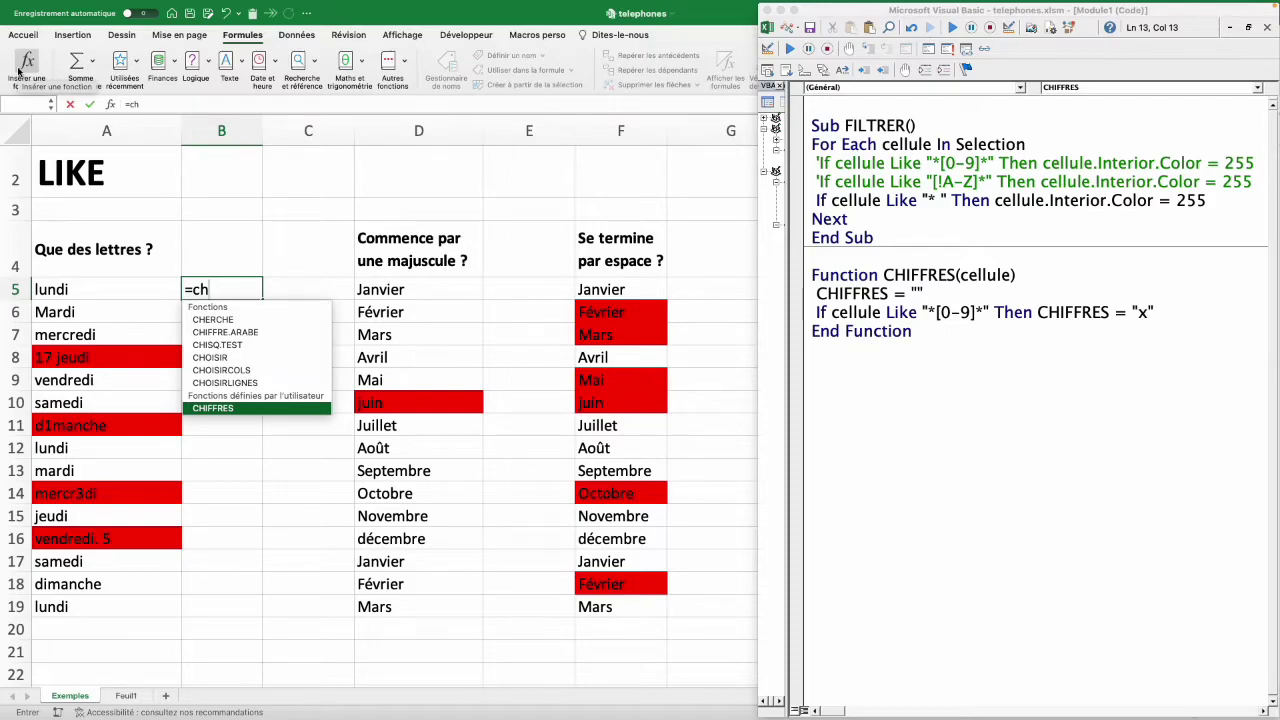
{"action": "double_click", "coordinate": [225, 410]}
{"action": "left_click", "coordinate": [100, 290]}
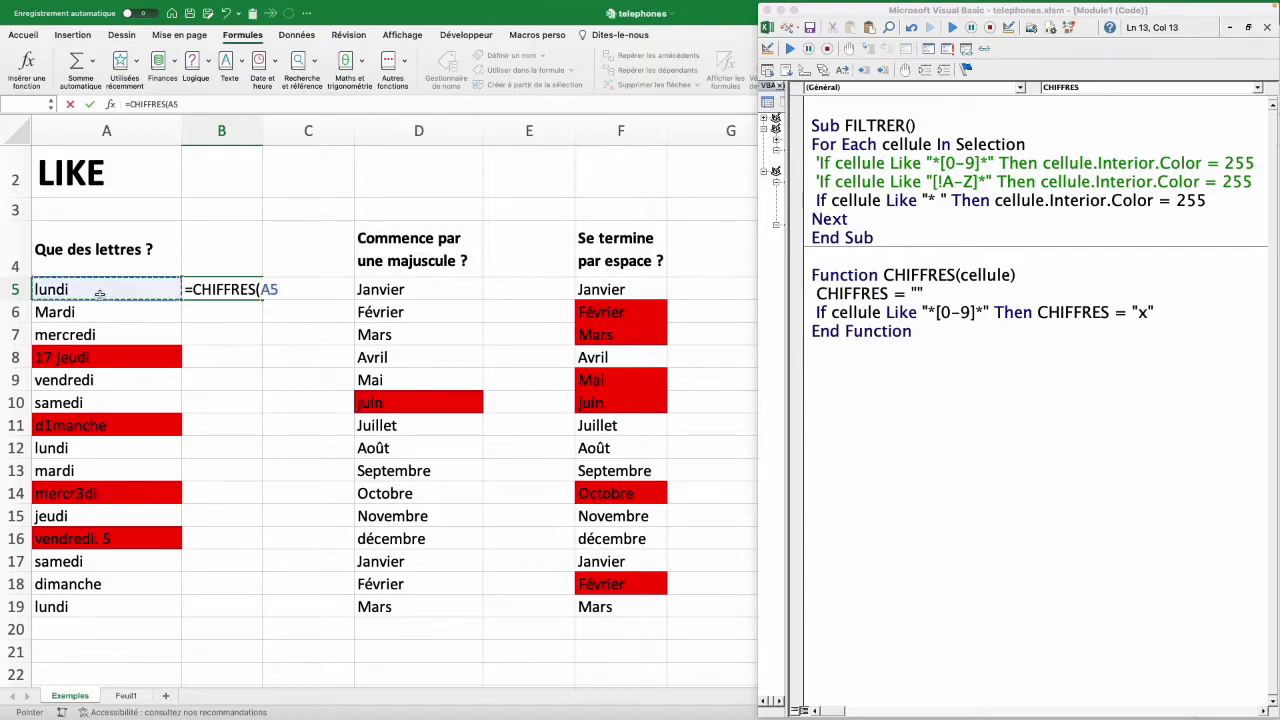
{"action": "key", "text": "Return"}
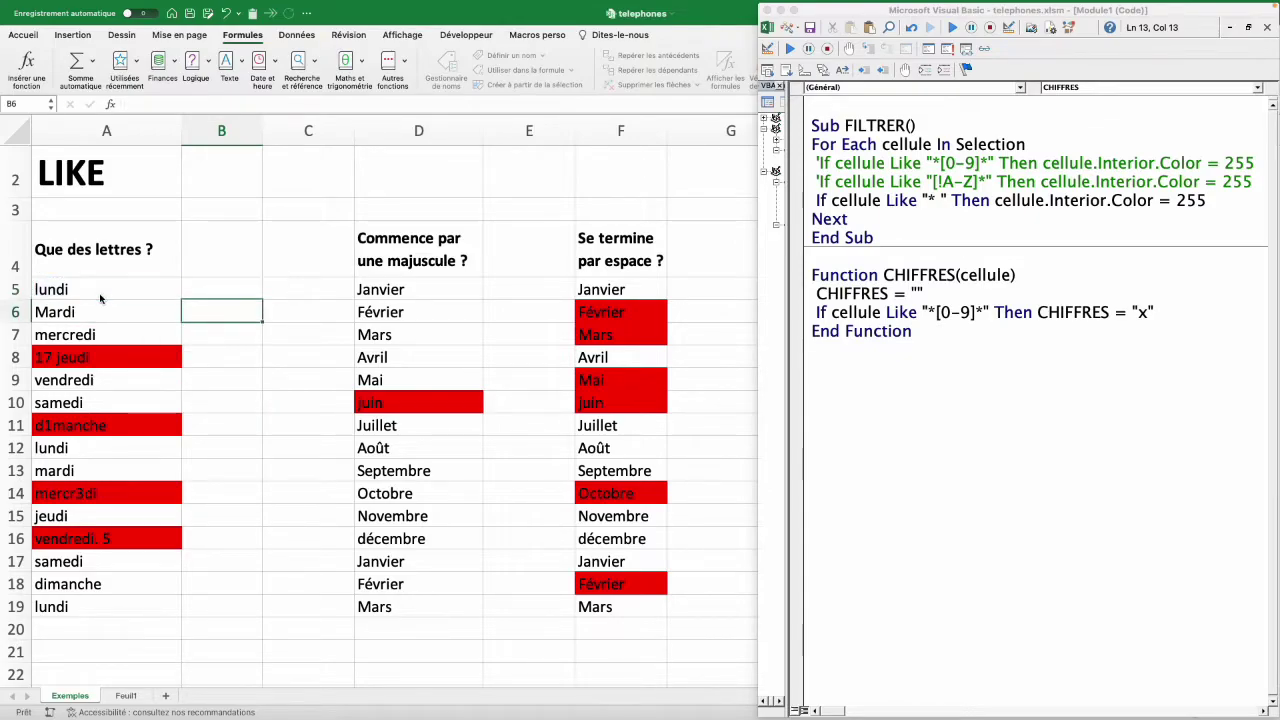
{"action": "left_click", "coordinate": [238, 291]}
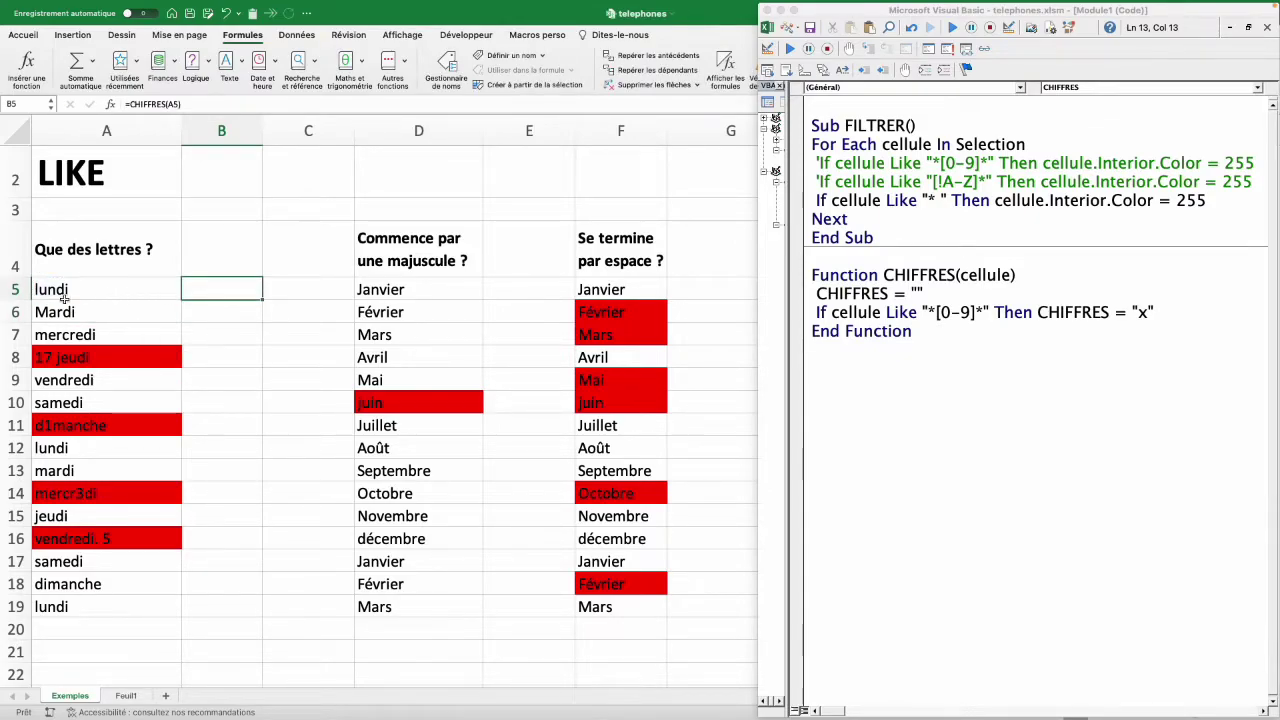
{"action": "left_click_drag", "start_coordinate": [264, 300], "coordinate": [264, 614]}
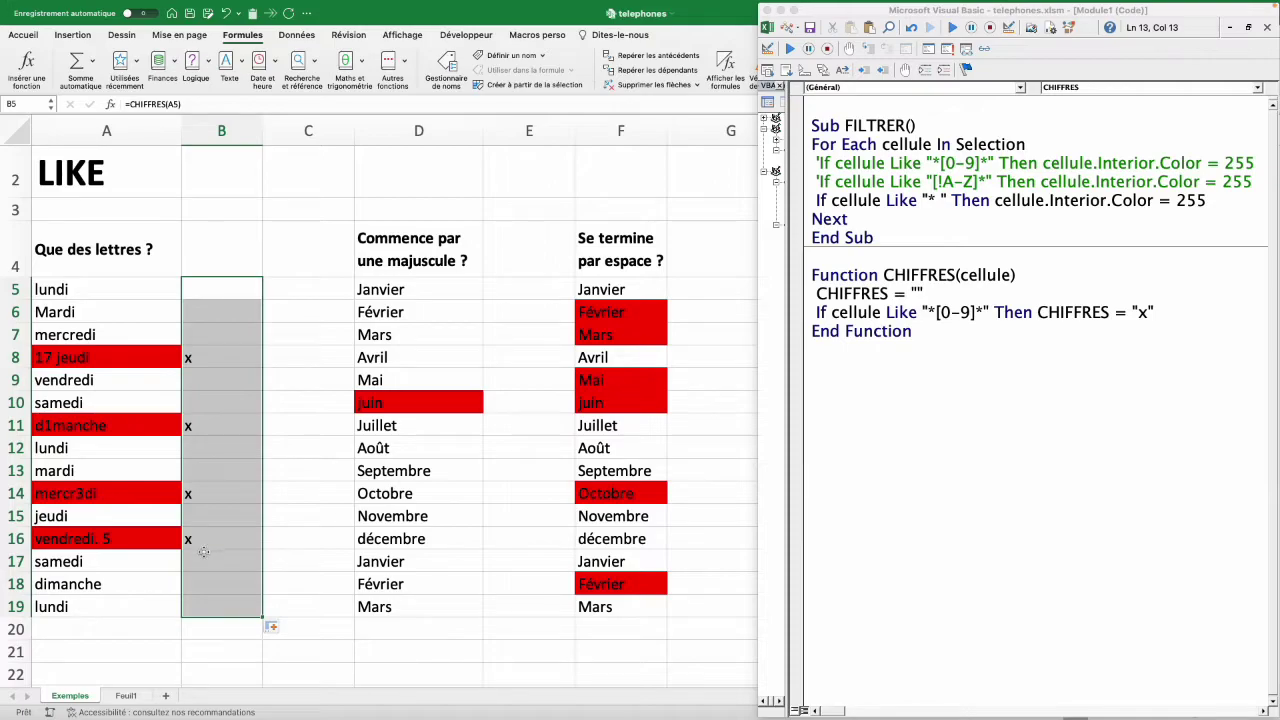
{"action": "left_click", "coordinate": [984, 309]}
{"action": "left_click_drag", "start_coordinate": [984, 311], "coordinate": [930, 312]}
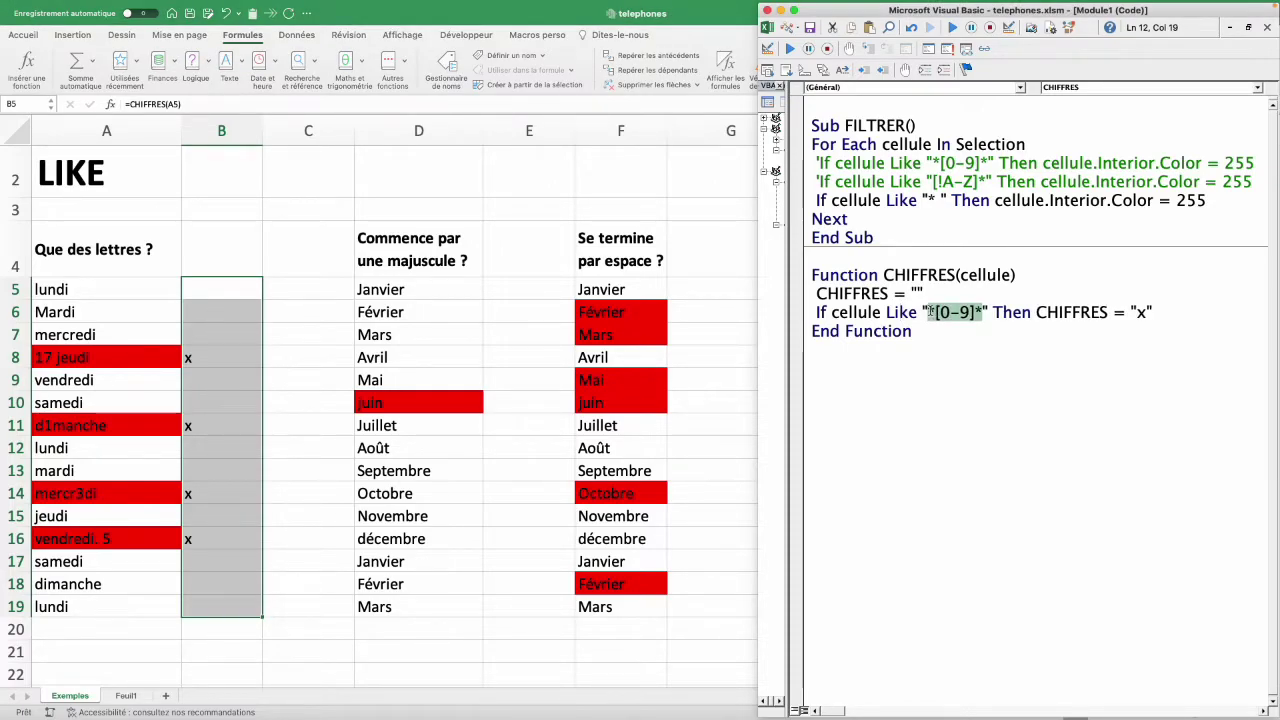
- Change the CHIFFRES pattern to "[A-Z]*" and recalculate B5 so only Mardi gets an x
{"action": "key", "text": "BackSpace"}
{"action": "type", "text": "[A"}
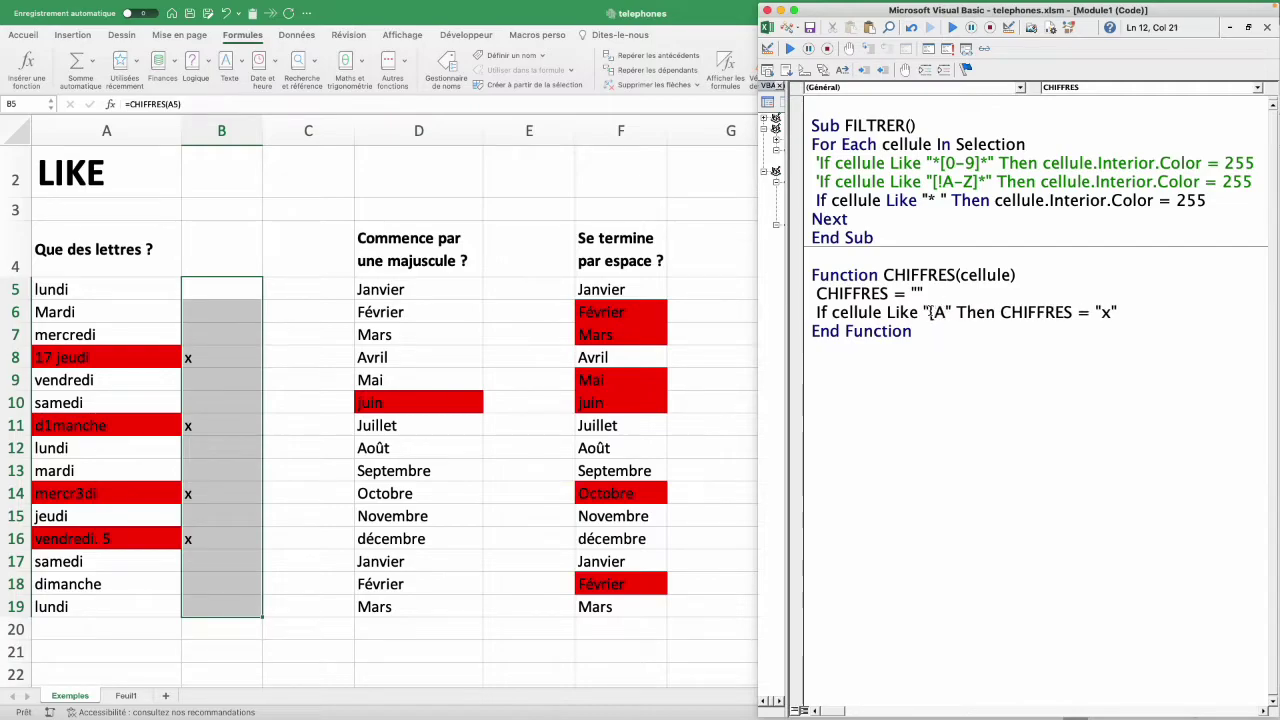
{"action": "type", "text": "-Z]"}
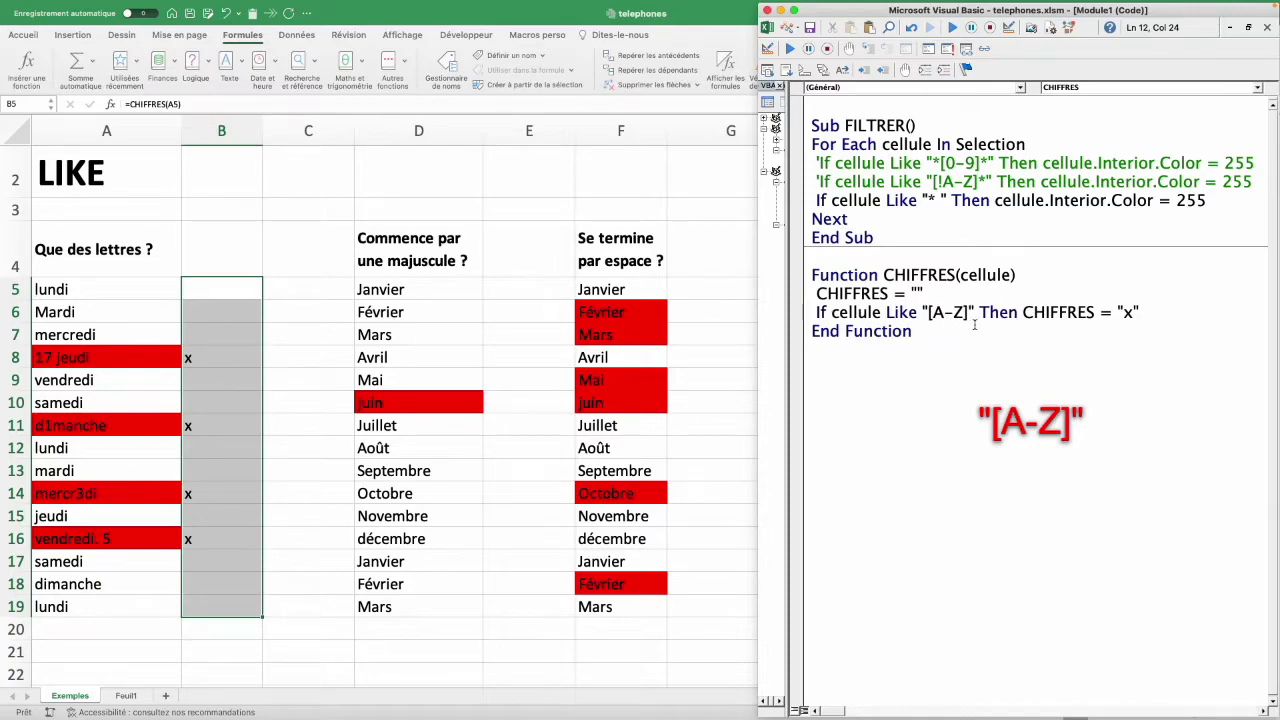
{"action": "type", "text": "*"}
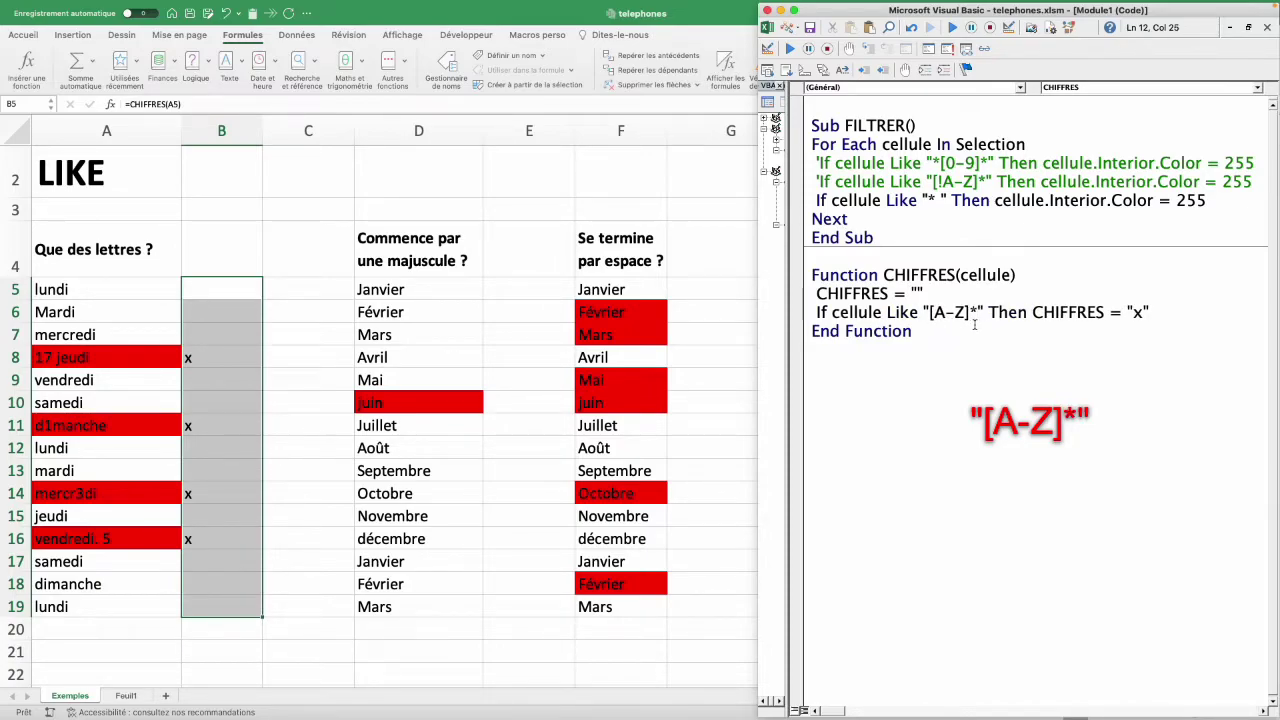
{"action": "left_click", "coordinate": [222, 291]}
{"action": "double_click", "coordinate": [222, 291]}
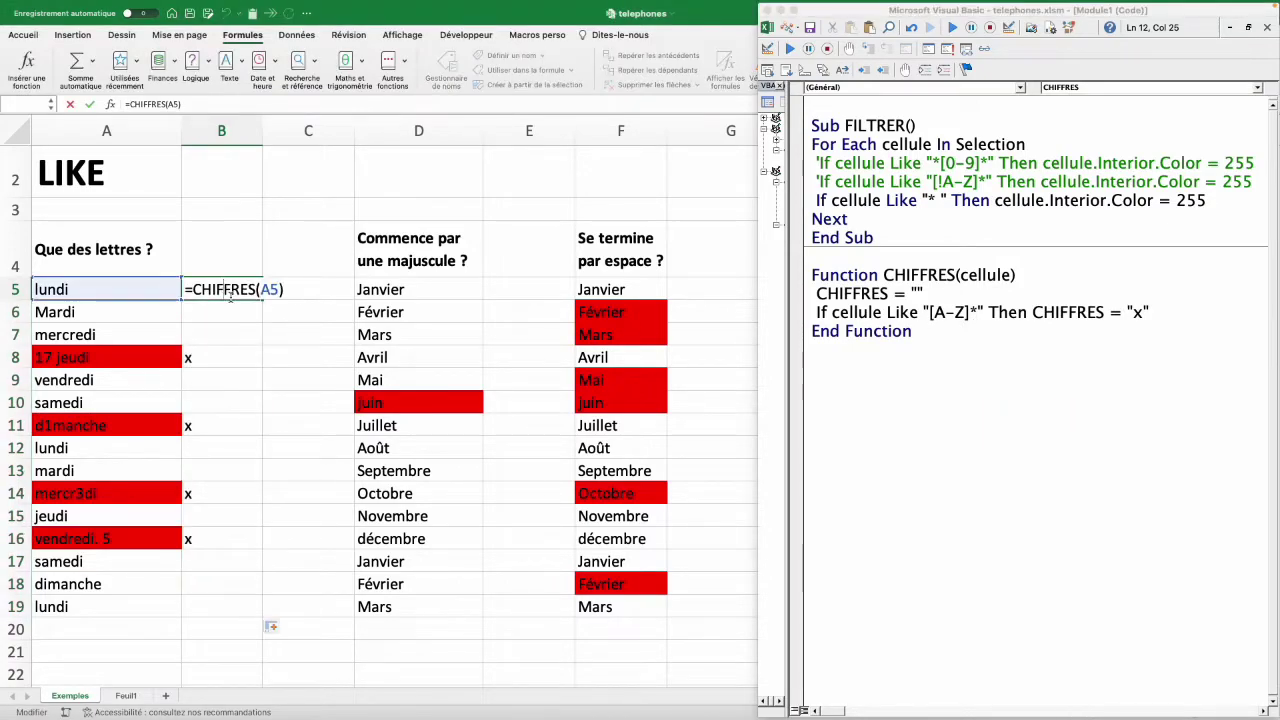
{"action": "key", "text": "Return"}
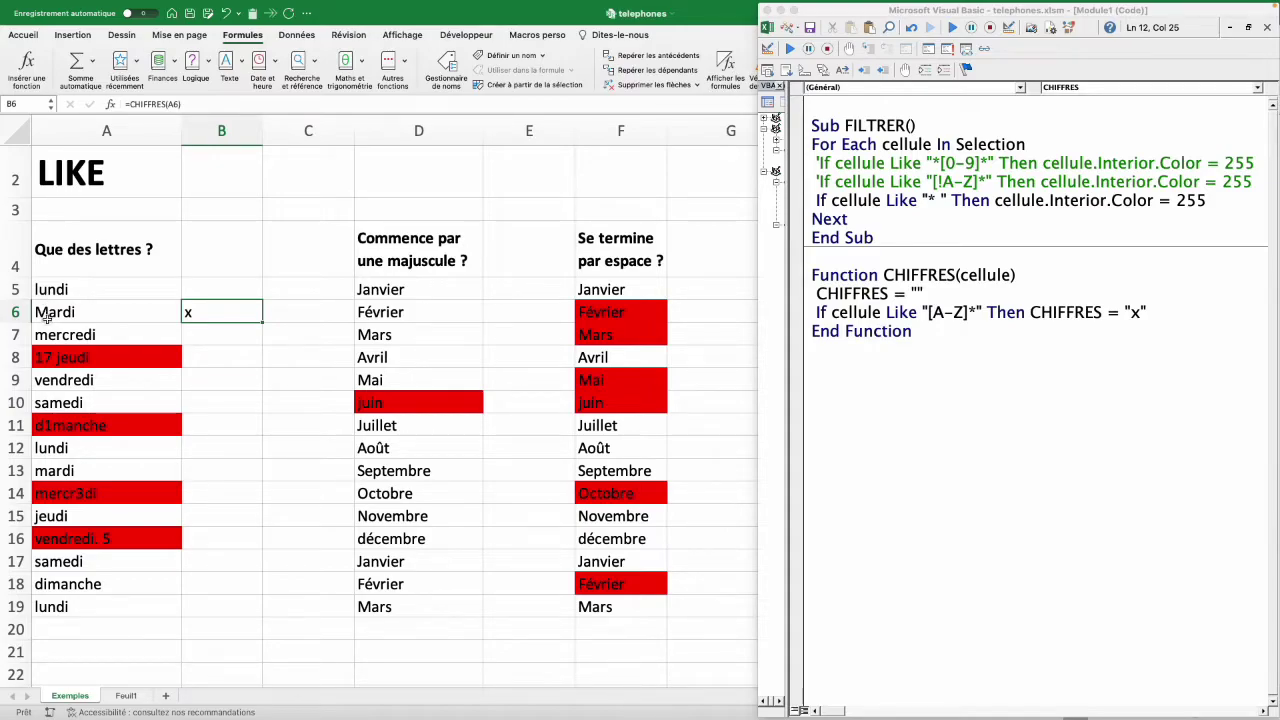
- Replace [A-Z]* in the CHIFFRES Like pattern with "?e*" to match a second-letter e
{"action": "key", "text": "alt+F11"}
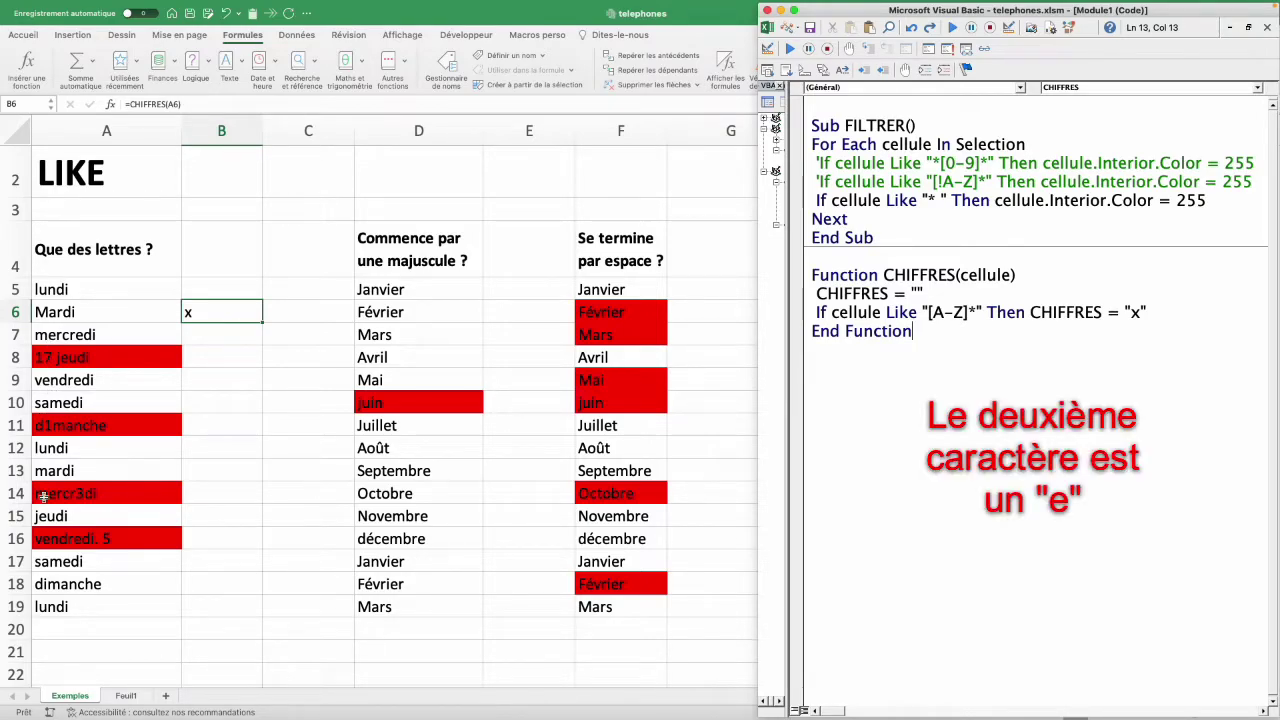
{"action": "left_click_drag", "start_coordinate": [982, 312], "coordinate": [926, 312]}
{"action": "type", "text": "*"}
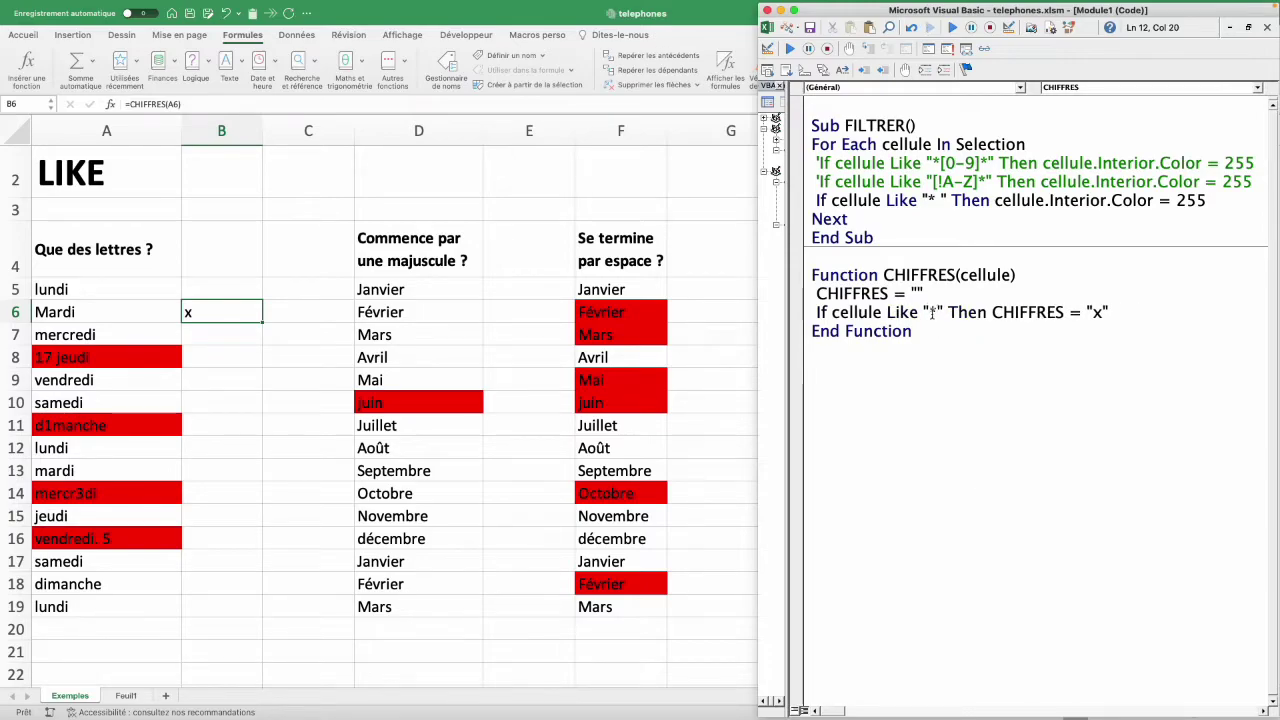
{"action": "key", "text": "shift+Left"}
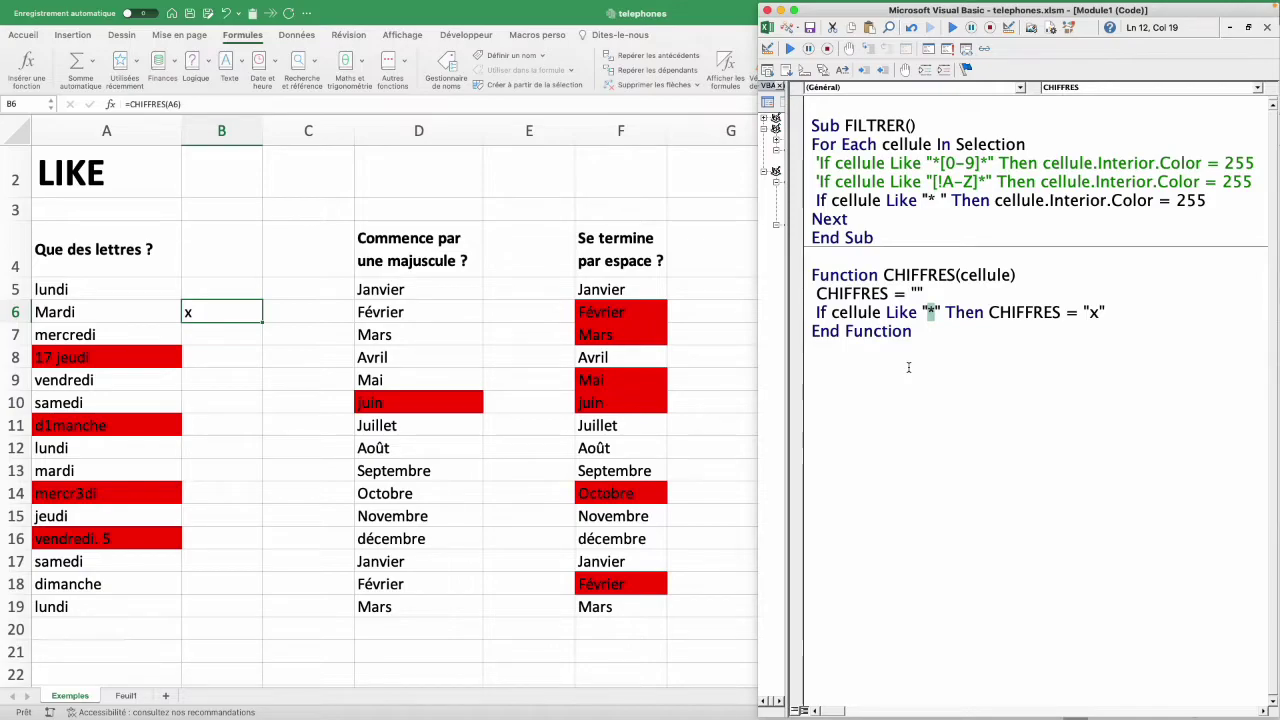
{"action": "type", "text": "?"}
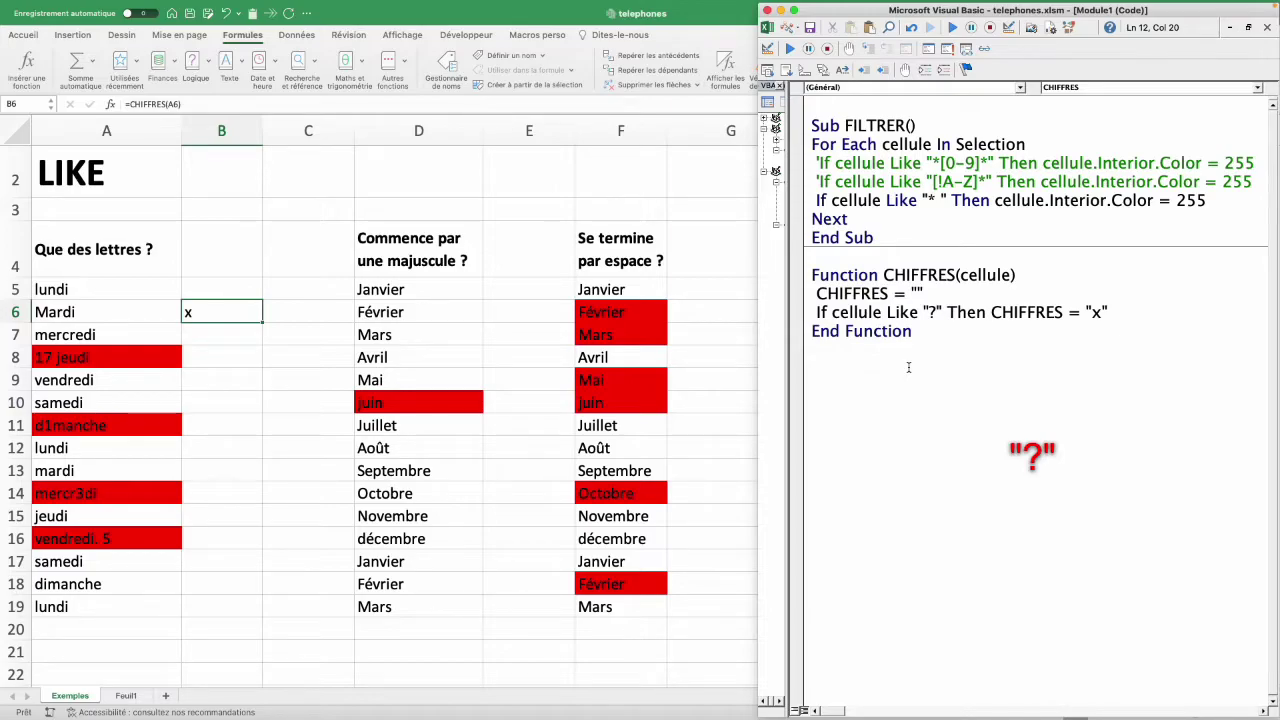
{"action": "type", "text": "e"}
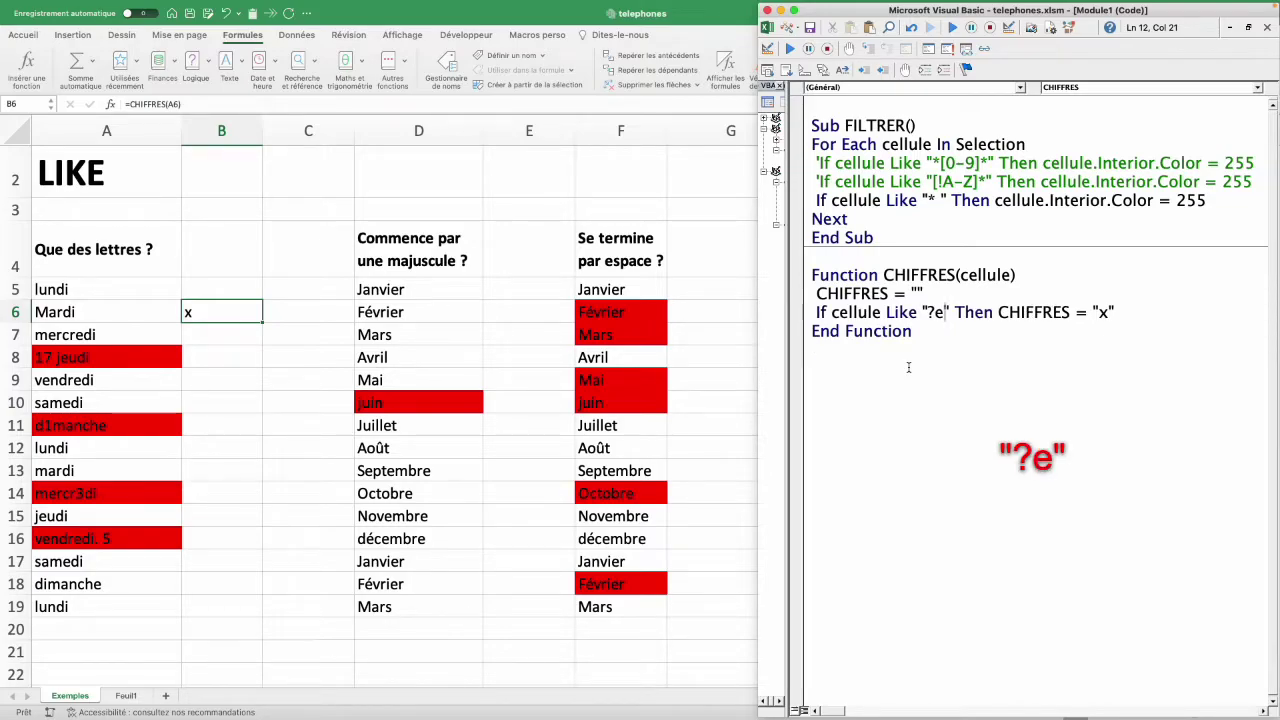
{"action": "type", "text": "*"}
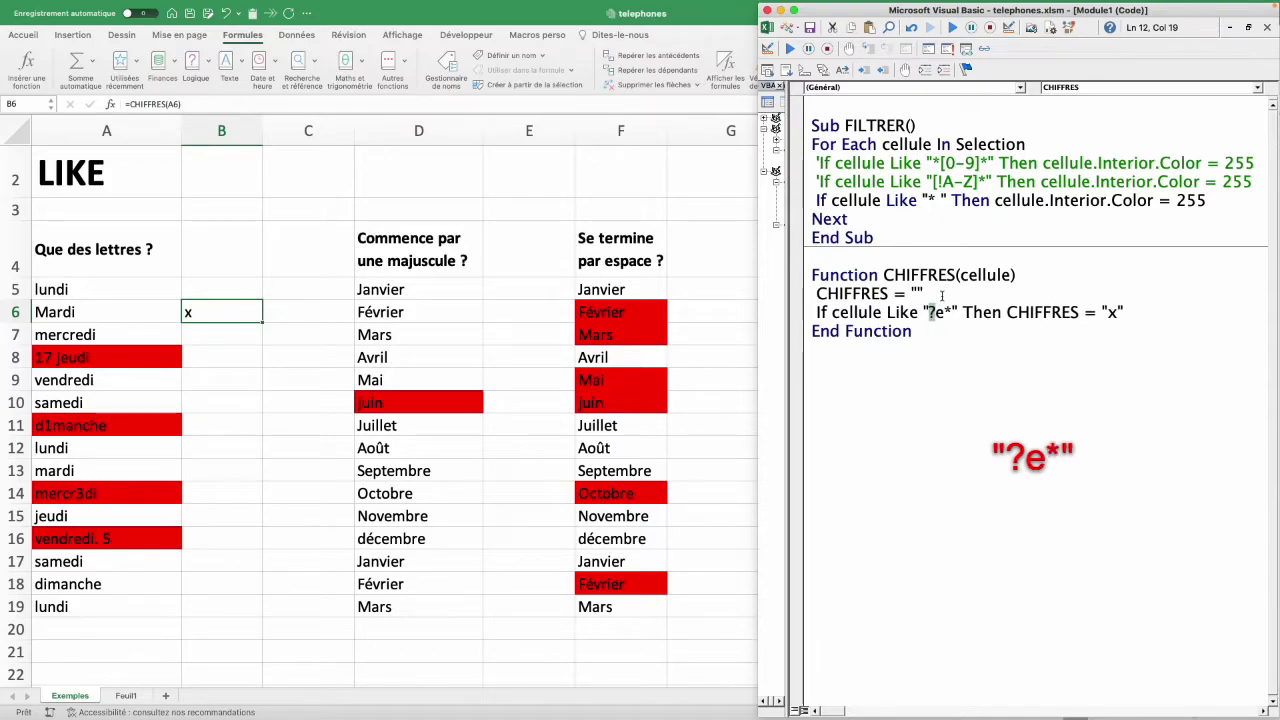
{"action": "double_click", "coordinate": [940, 312]}
{"action": "double_click", "coordinate": [950, 312]}
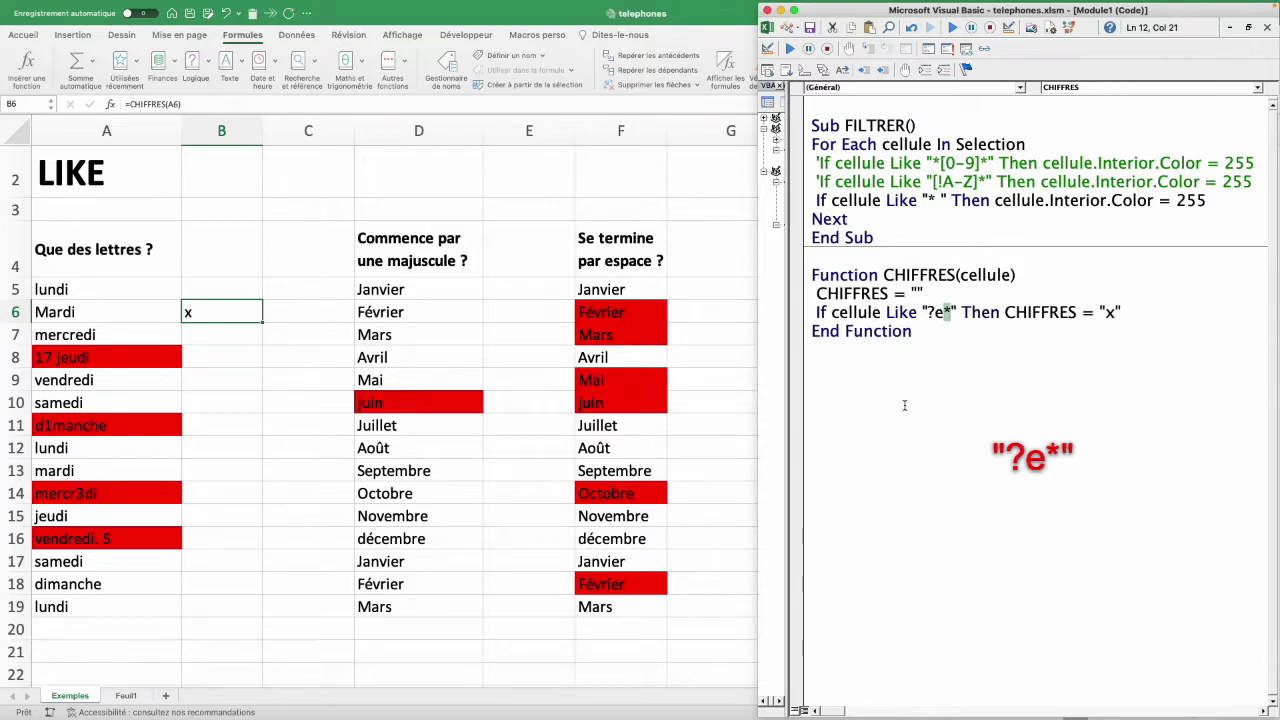
{"action": "left_click", "coordinate": [935, 334]}
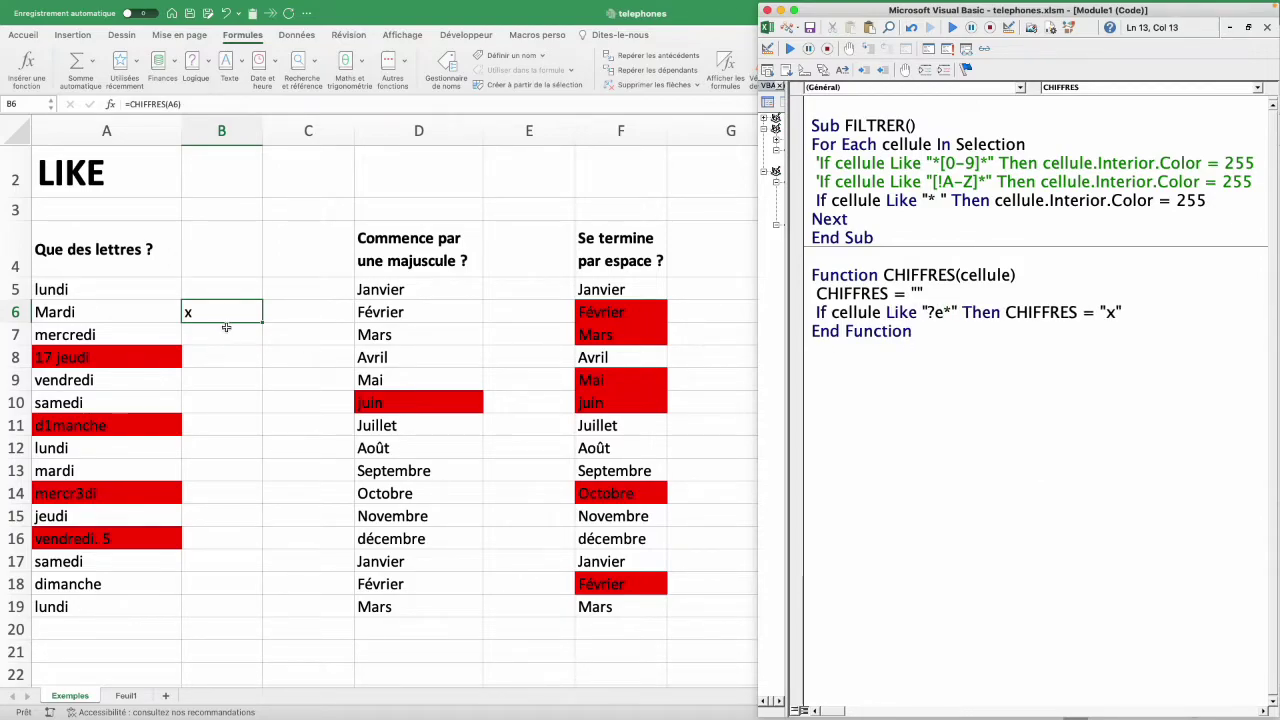
- Re-enter the B5 formula so CHIFFRES marks x beside words whose second letter is e
{"action": "double_click", "coordinate": [214, 295]}
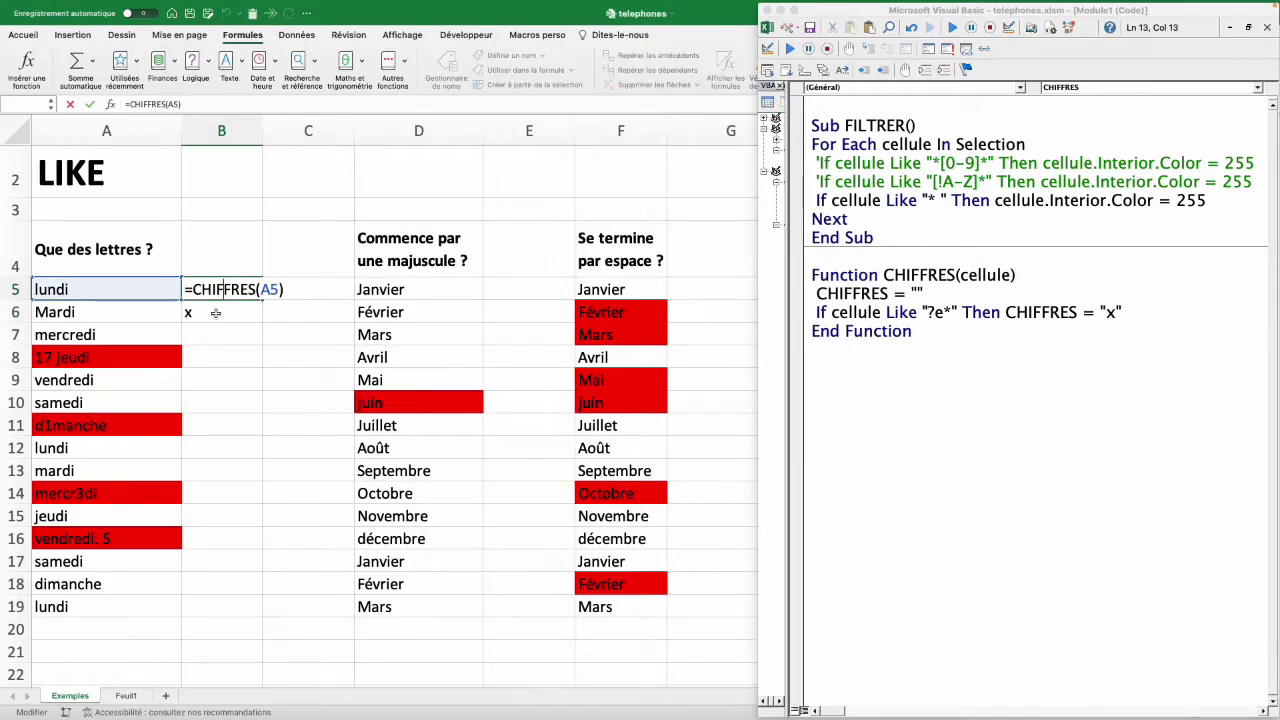
{"action": "key", "text": "Return"}
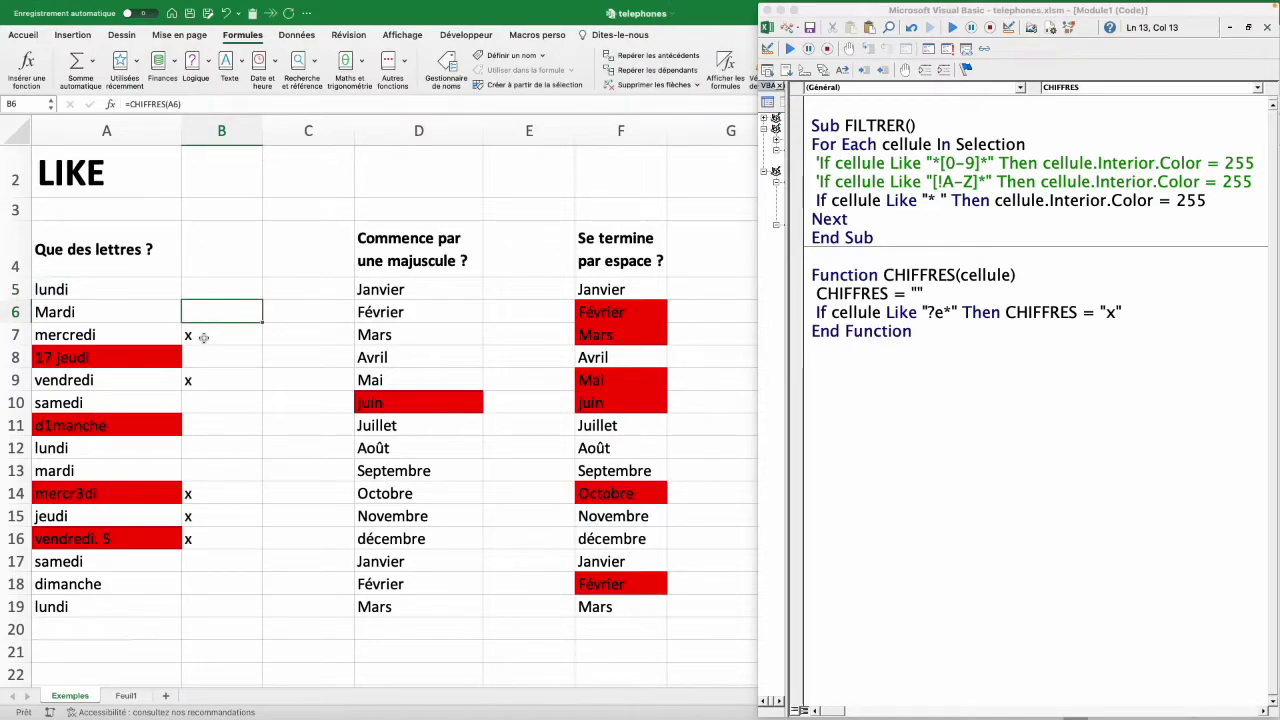